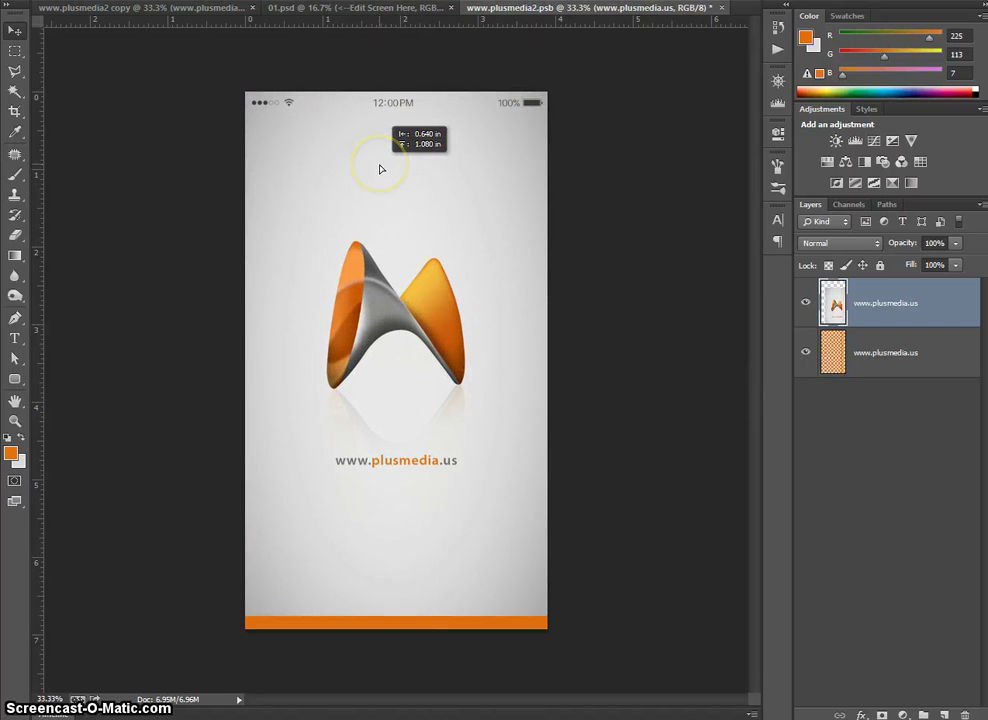
click(888, 352)
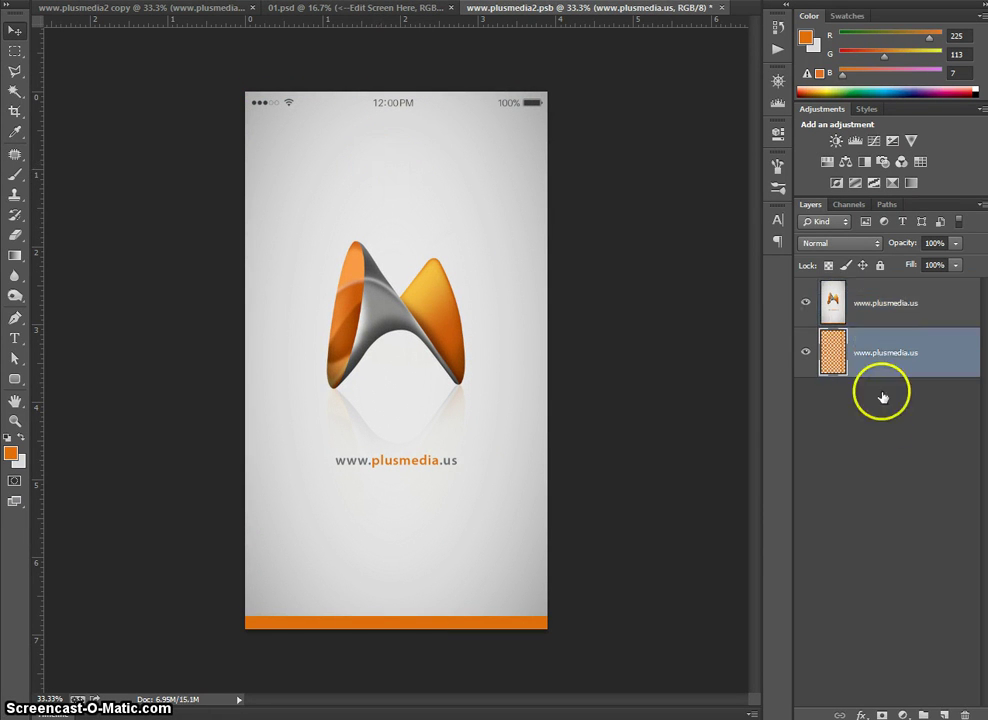
click(966, 714)
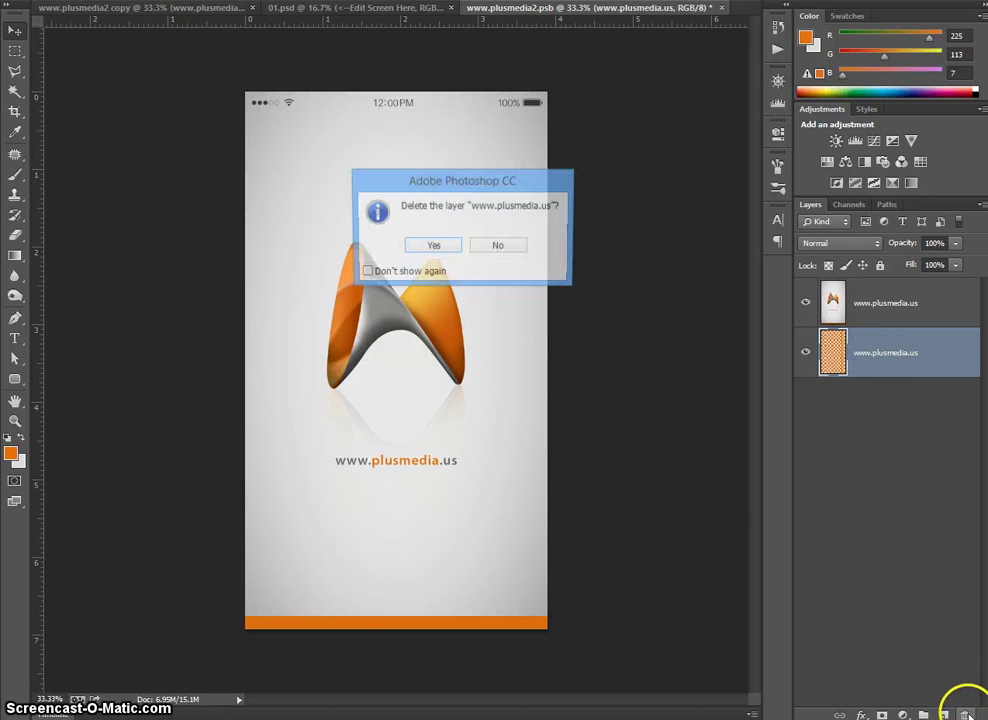
click(435, 247)
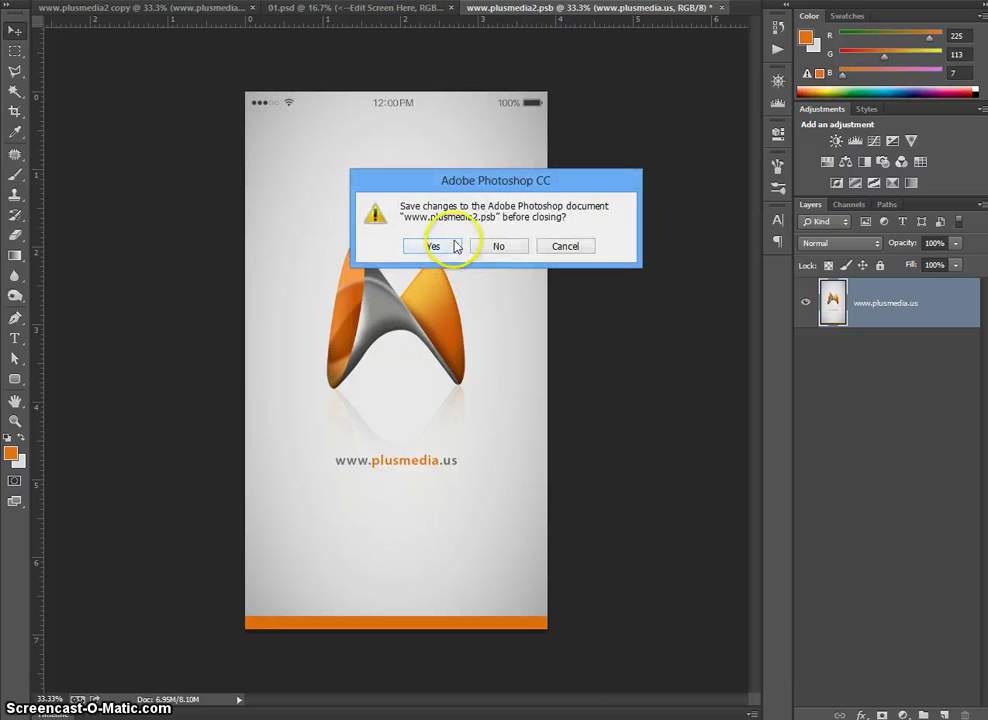
click(449, 254)
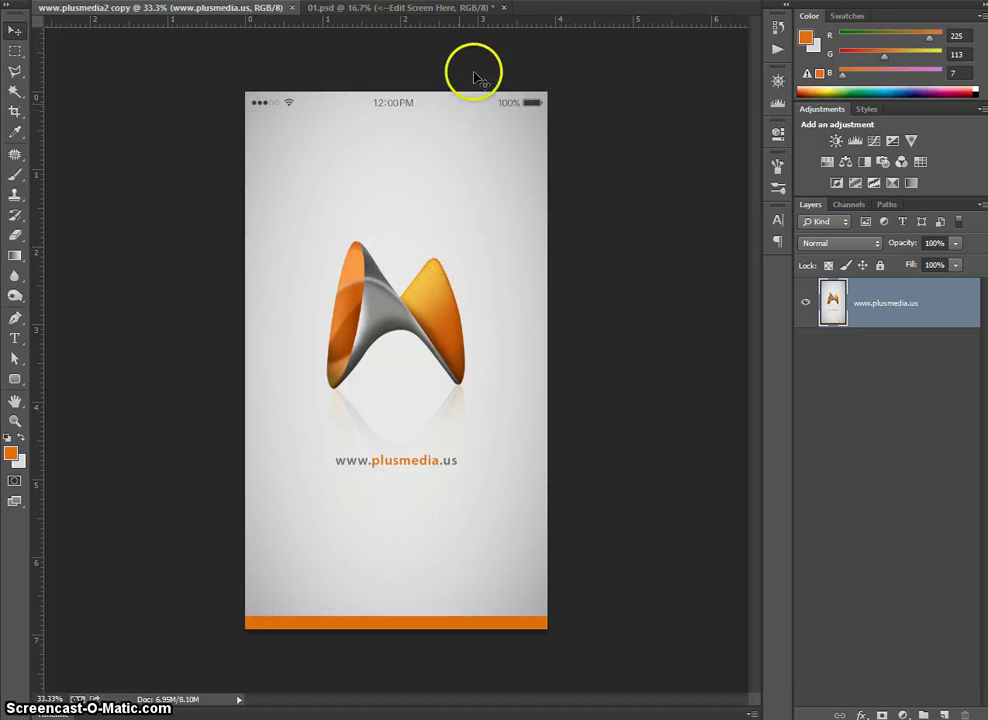
click(410, 10)
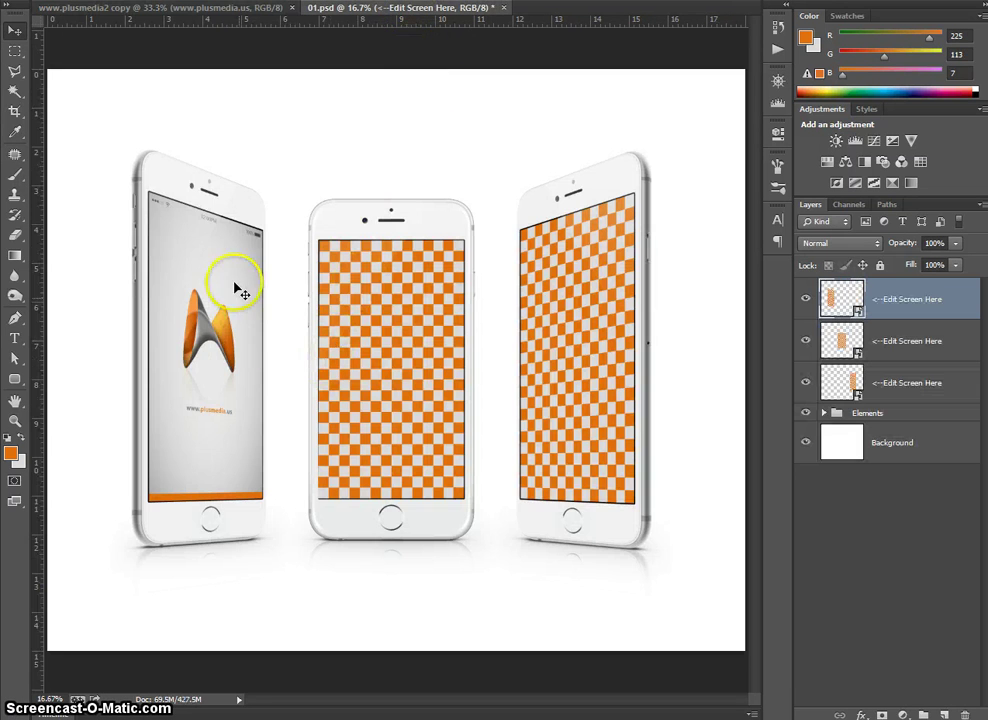
double_click(829, 342)
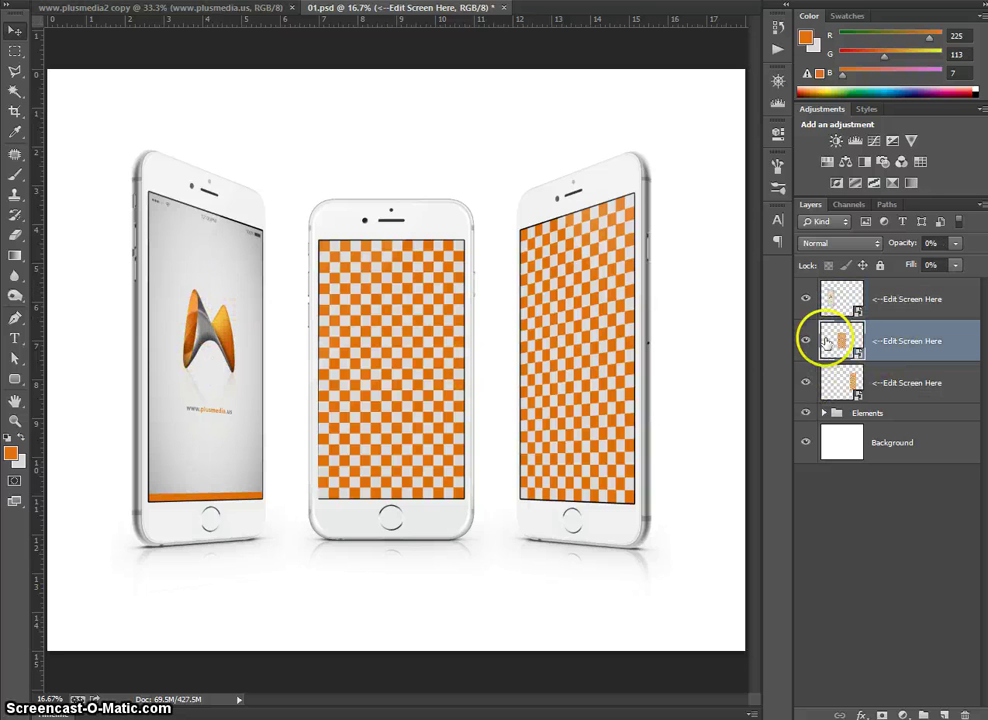
click(566, 277)
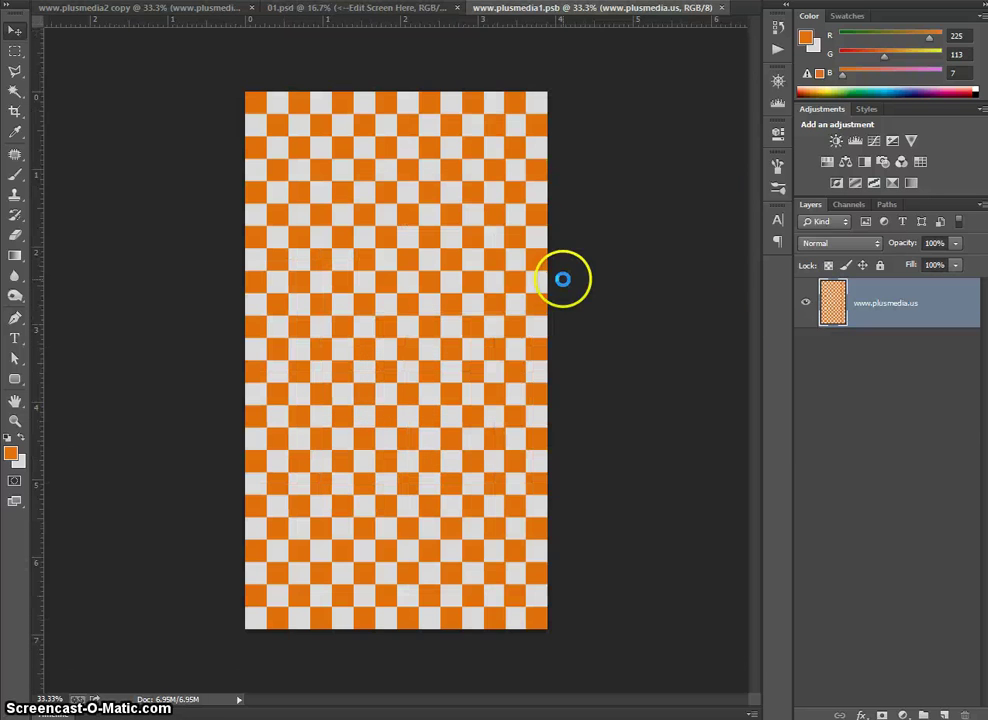
click(170, 13)
drag(359, 146, 382, 163)
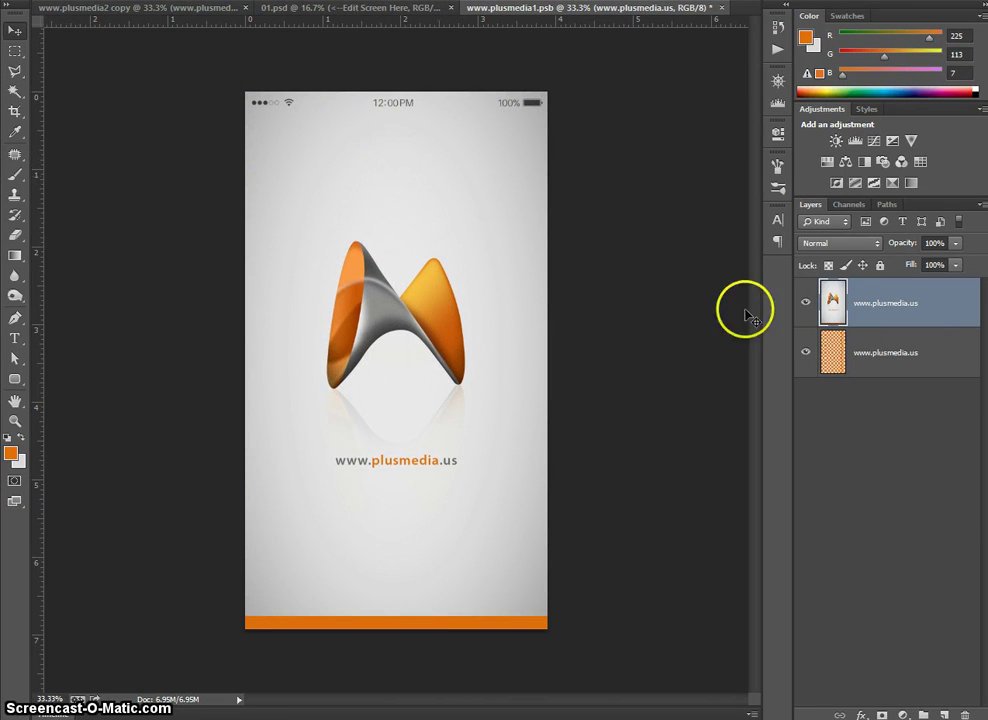
click(893, 345)
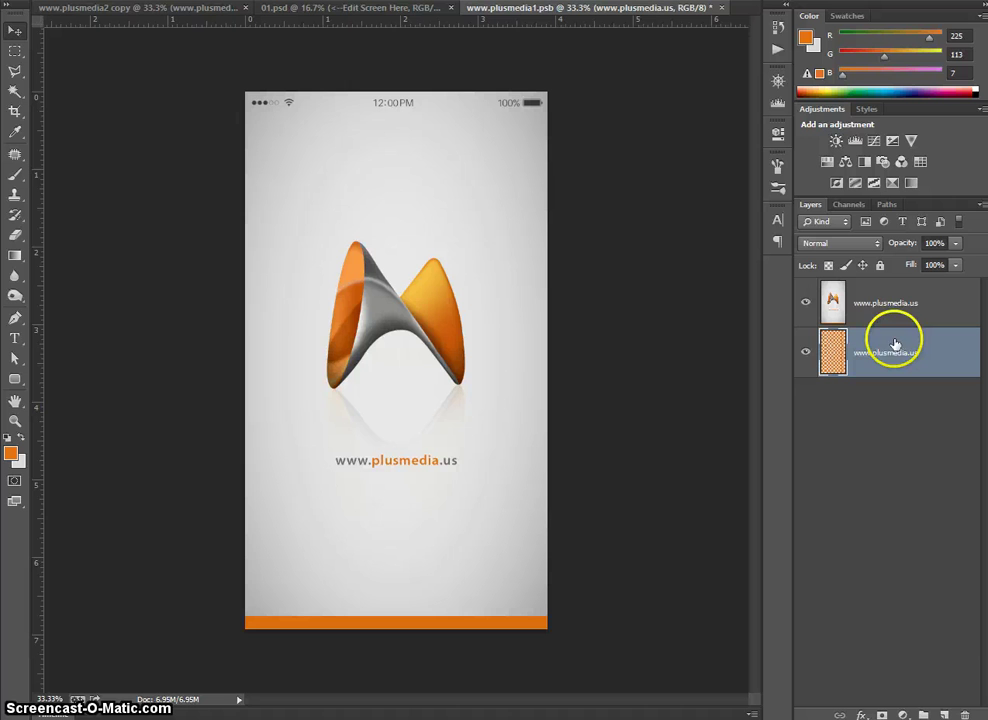
click(966, 714)
click(437, 247)
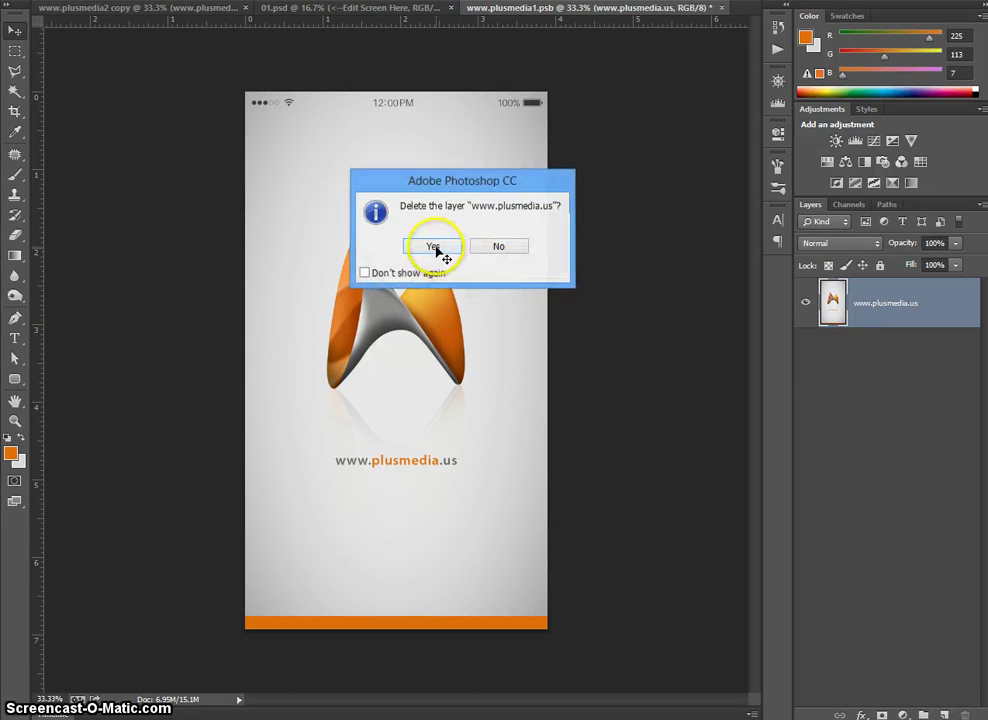
click(723, 10)
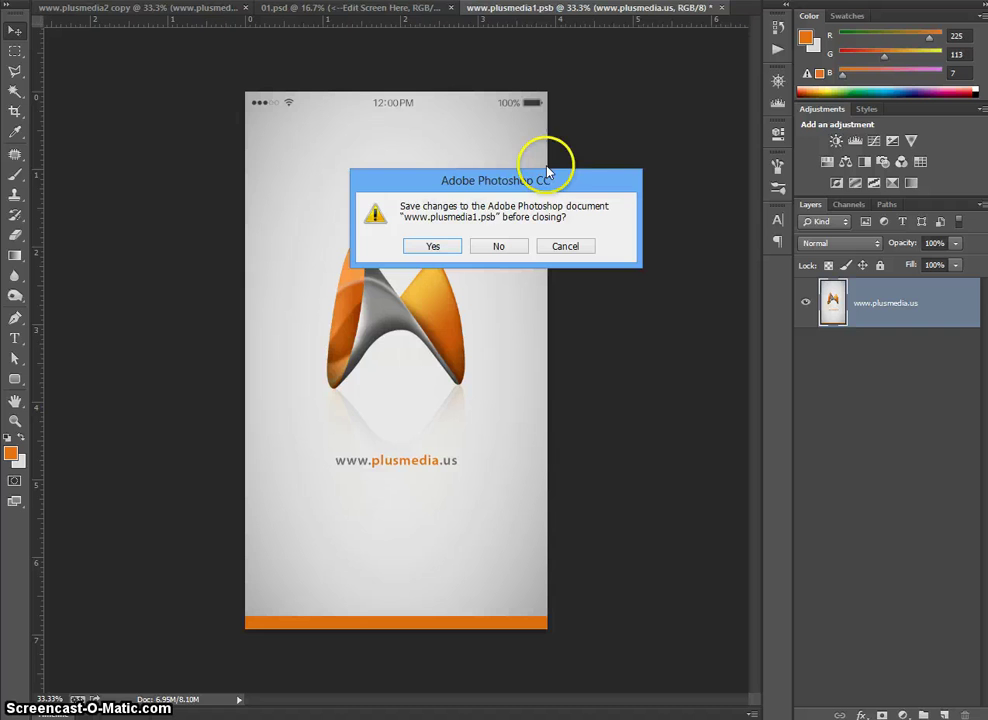
click(440, 246)
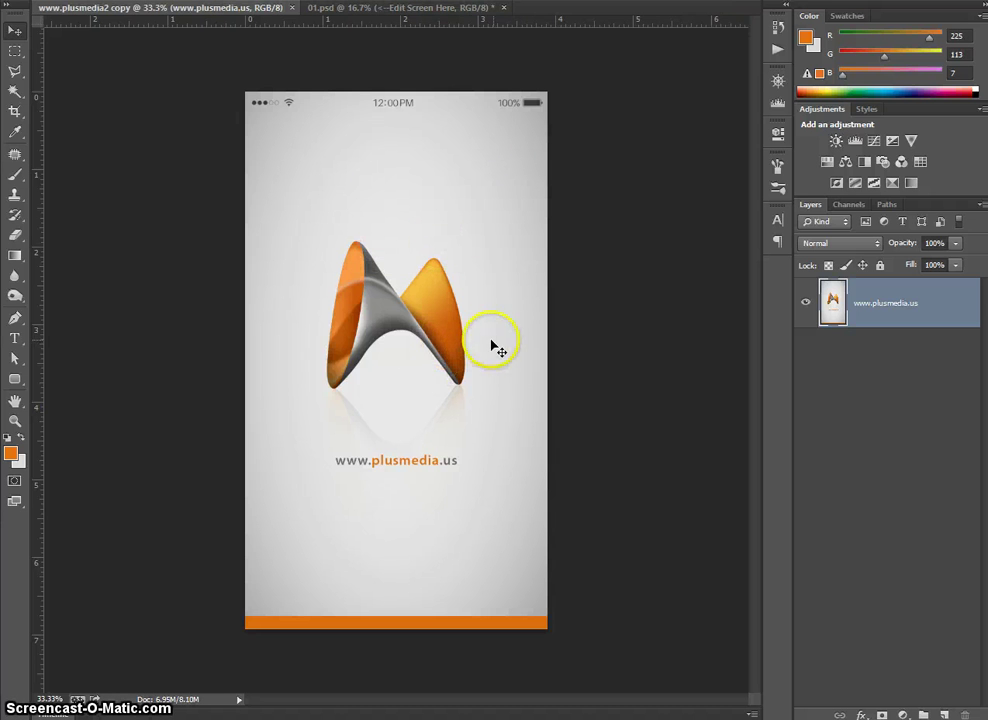
click(388, 10)
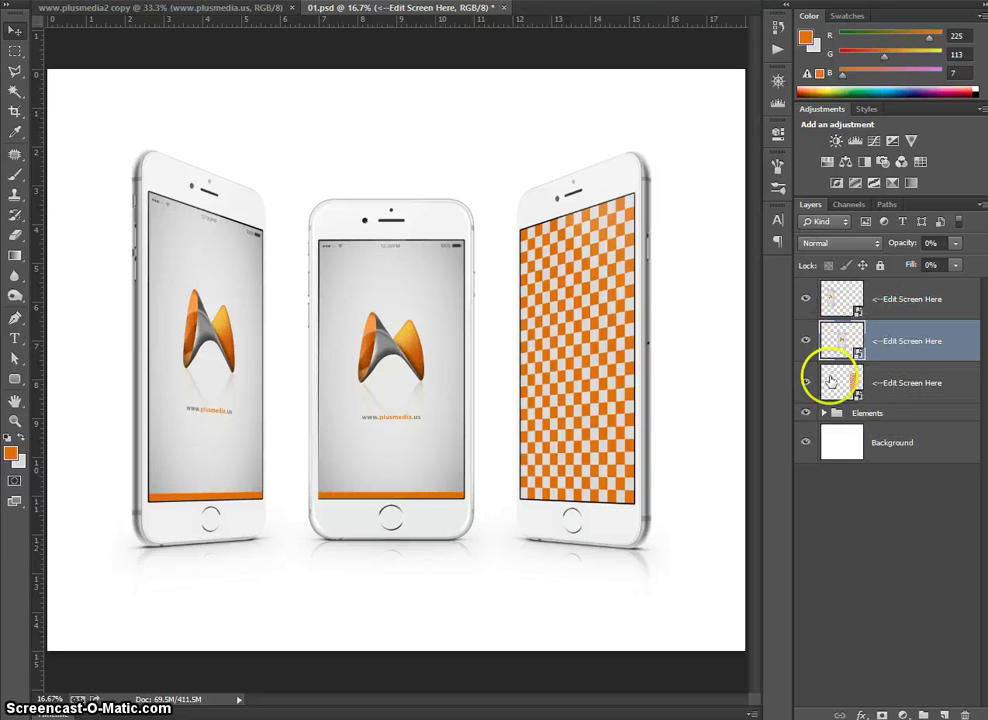
click(838, 385)
double_click(847, 385)
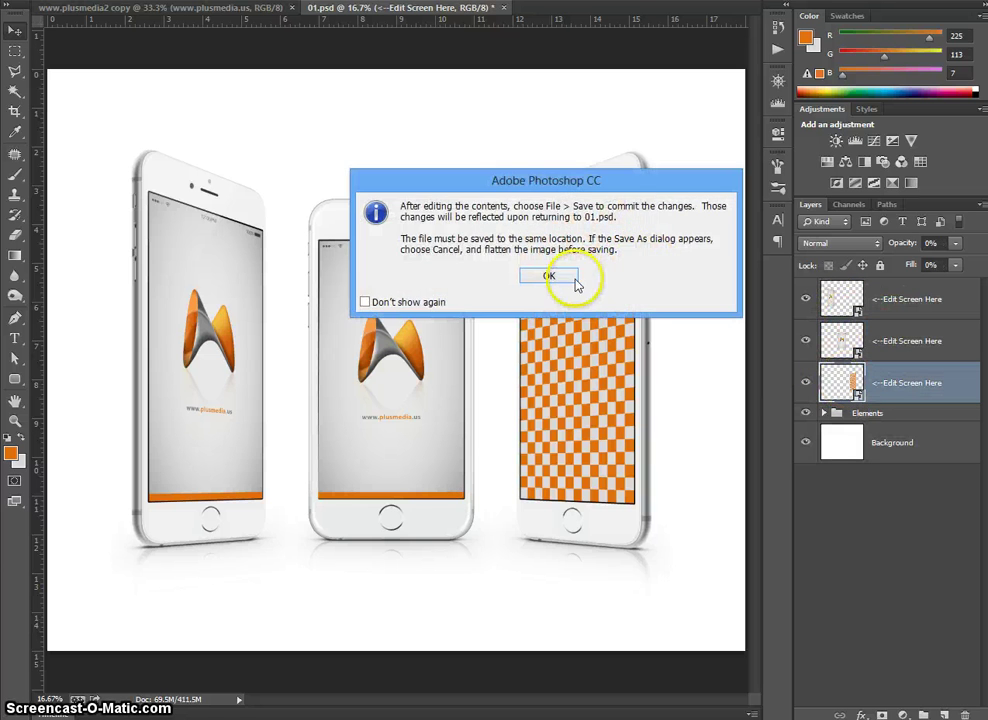
click(570, 400)
click(152, 9)
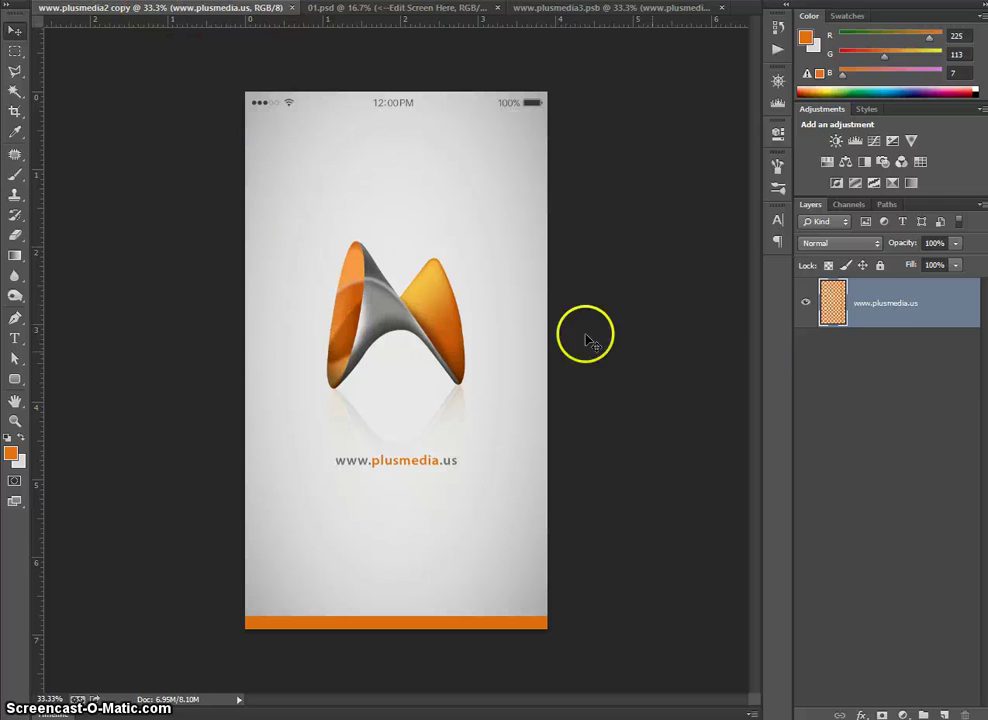
drag(470, 240, 453, 188)
click(900, 362)
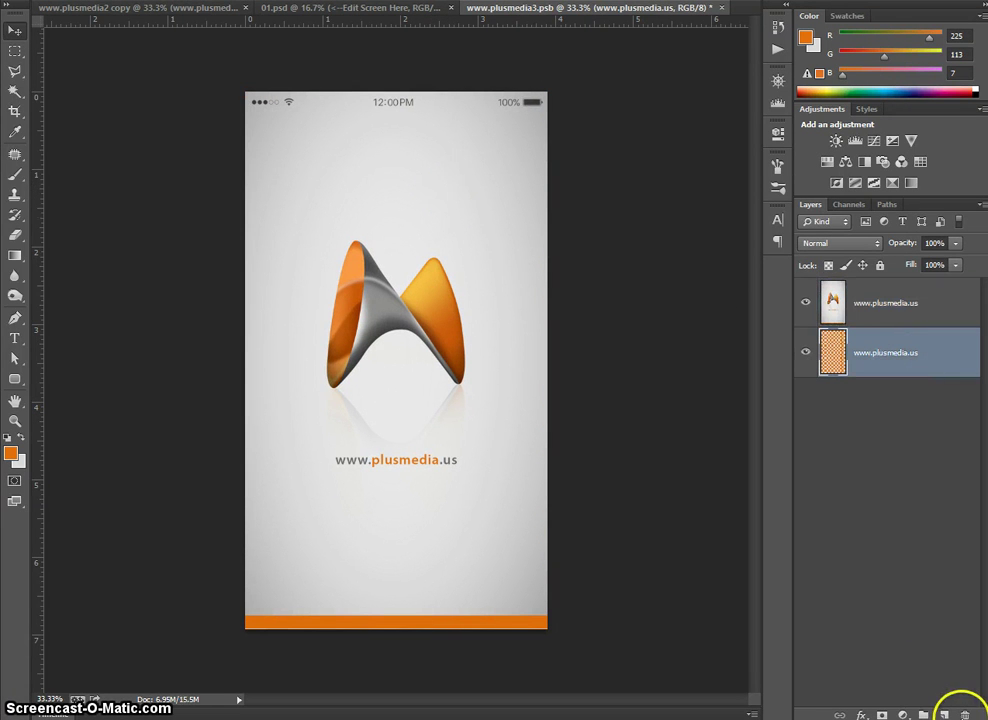
click(965, 714)
click(432, 243)
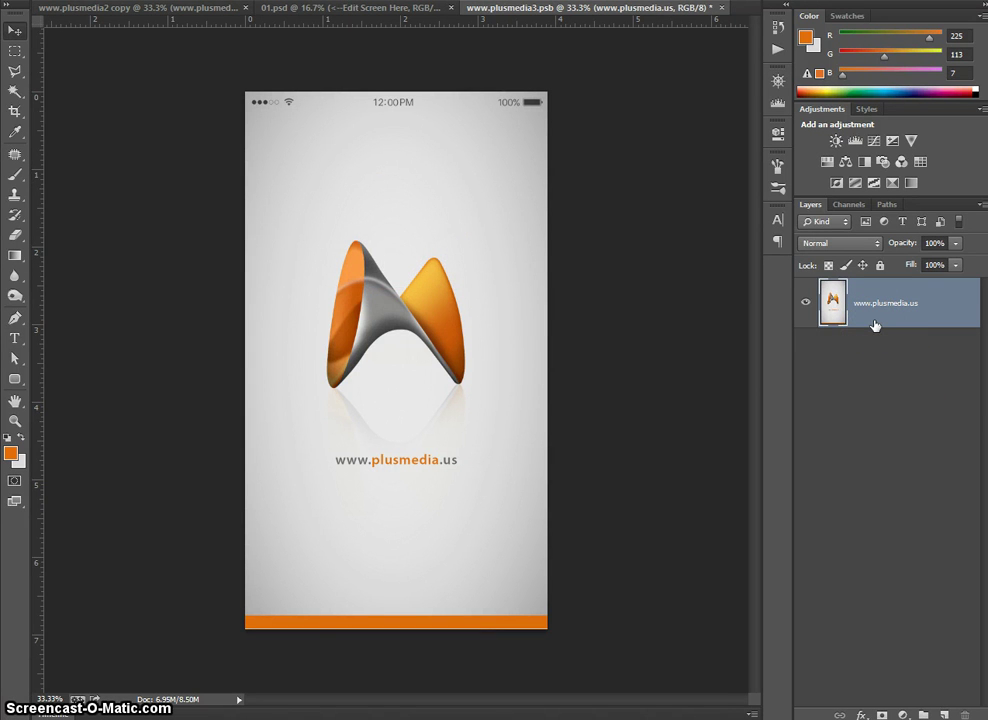
key(Down)
key(Up)
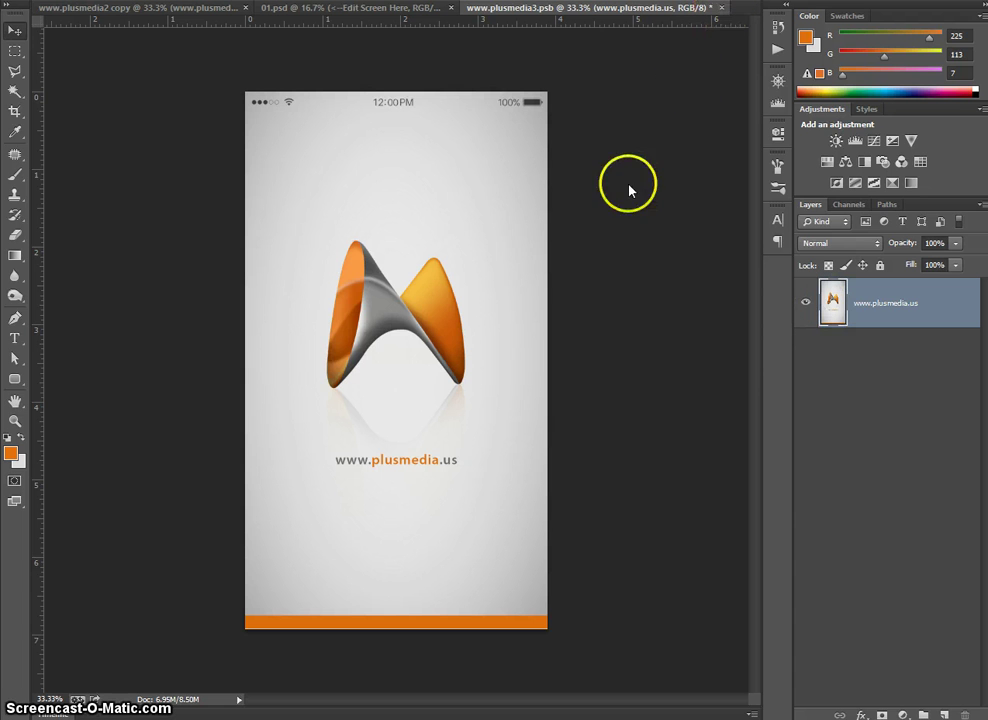
key(ctrl+w)
click(440, 250)
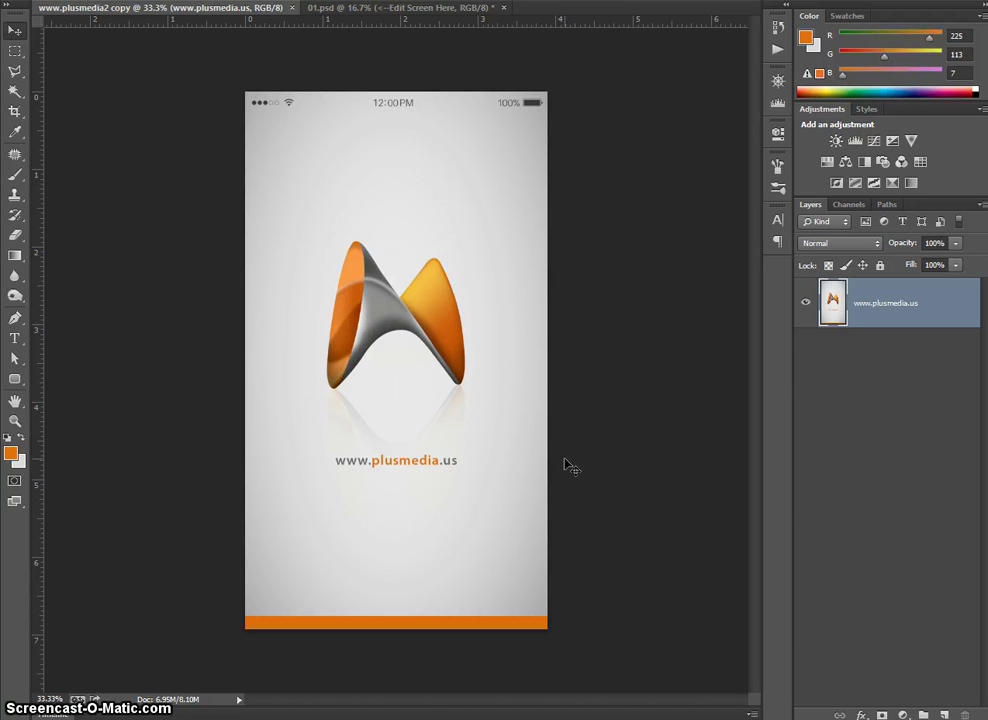
Step: In 01.psd, expand the Elements group and make the Down Phone group visible
click(426, 12)
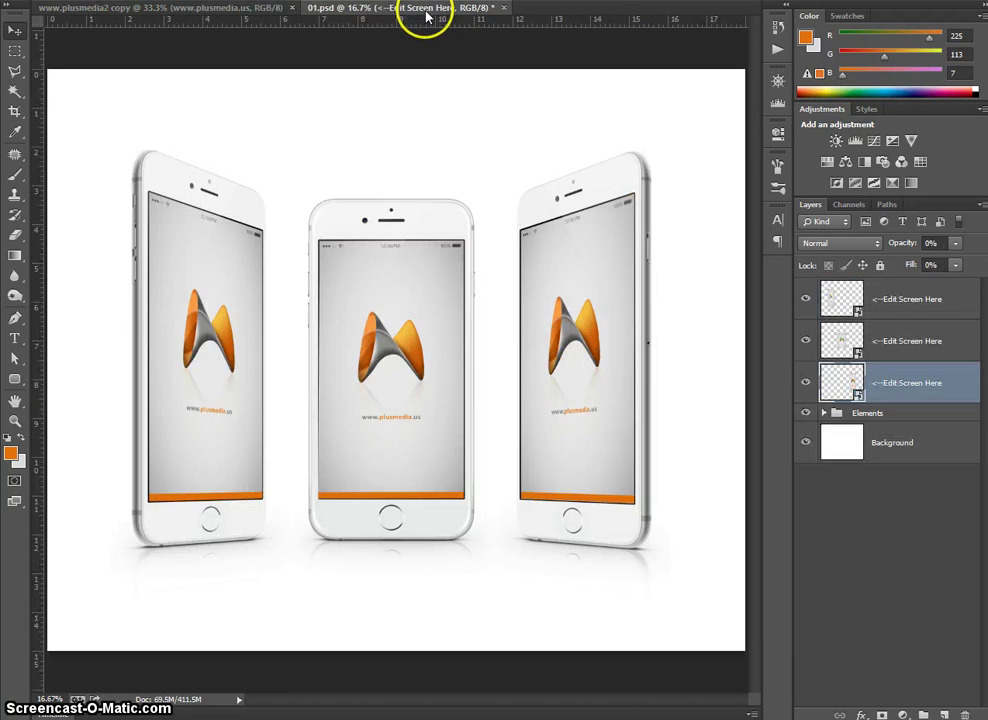
click(824, 413)
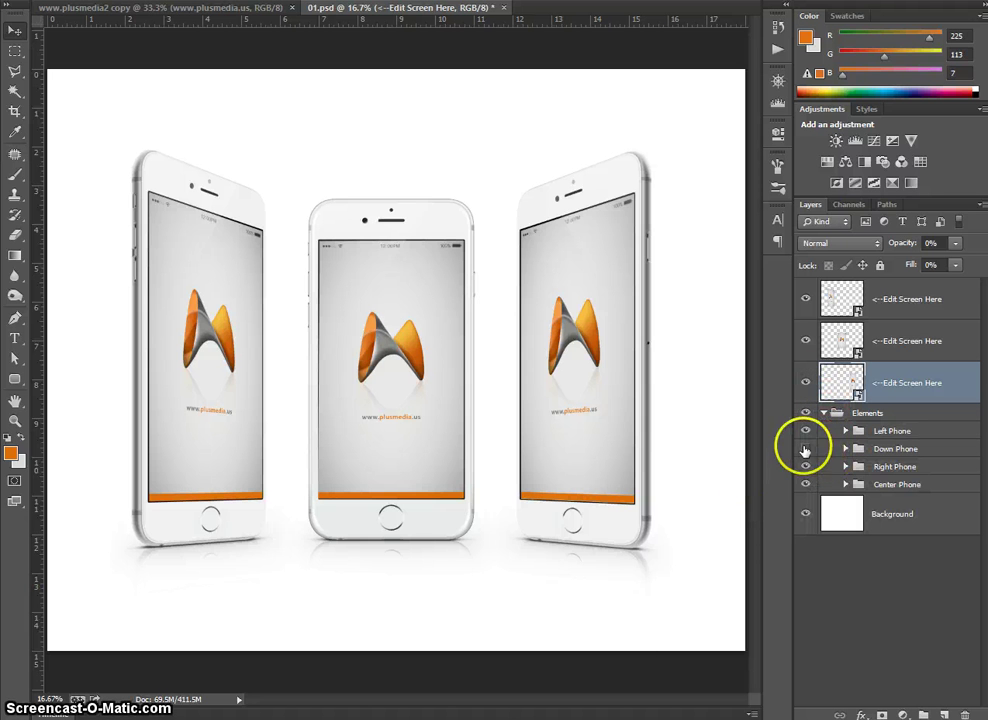
click(805, 449)
click(850, 450)
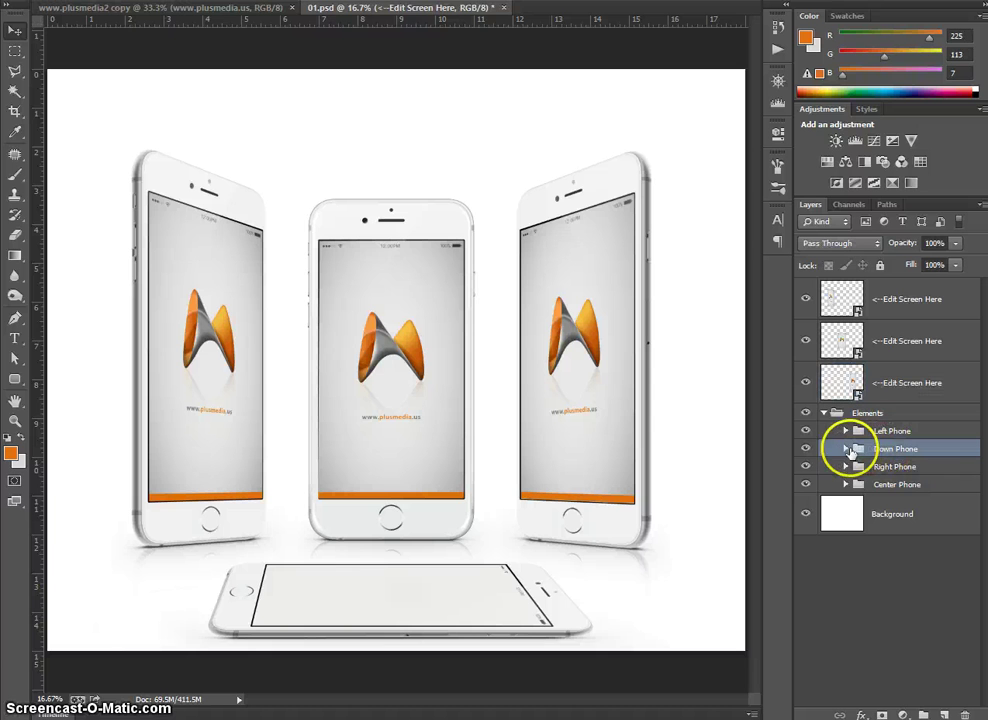
click(845, 449)
click(868, 467)
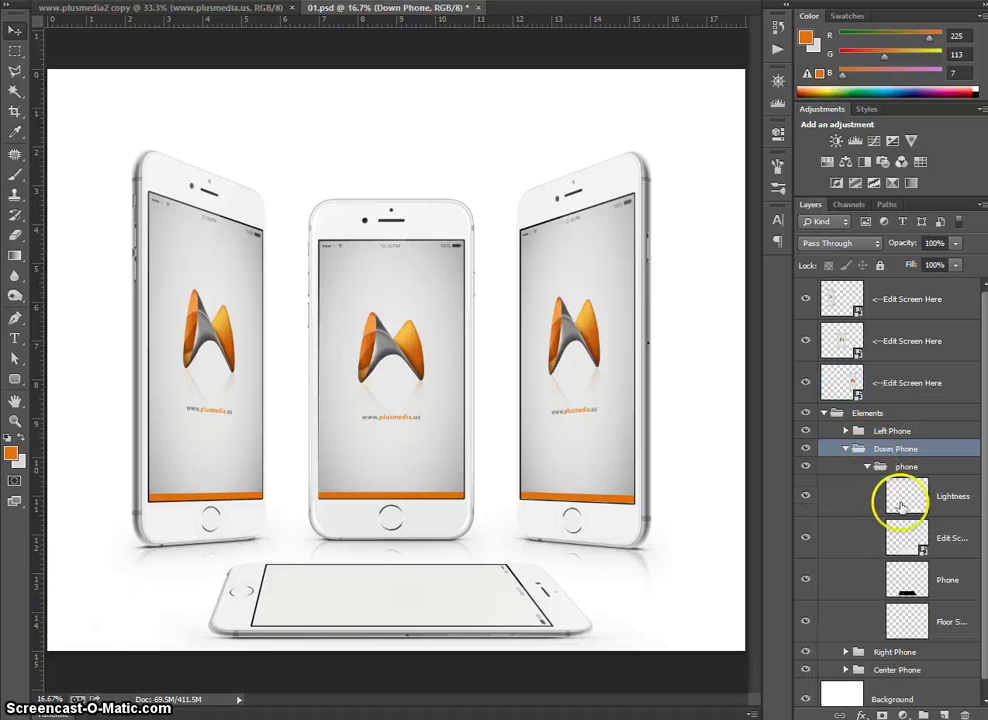
click(923, 545)
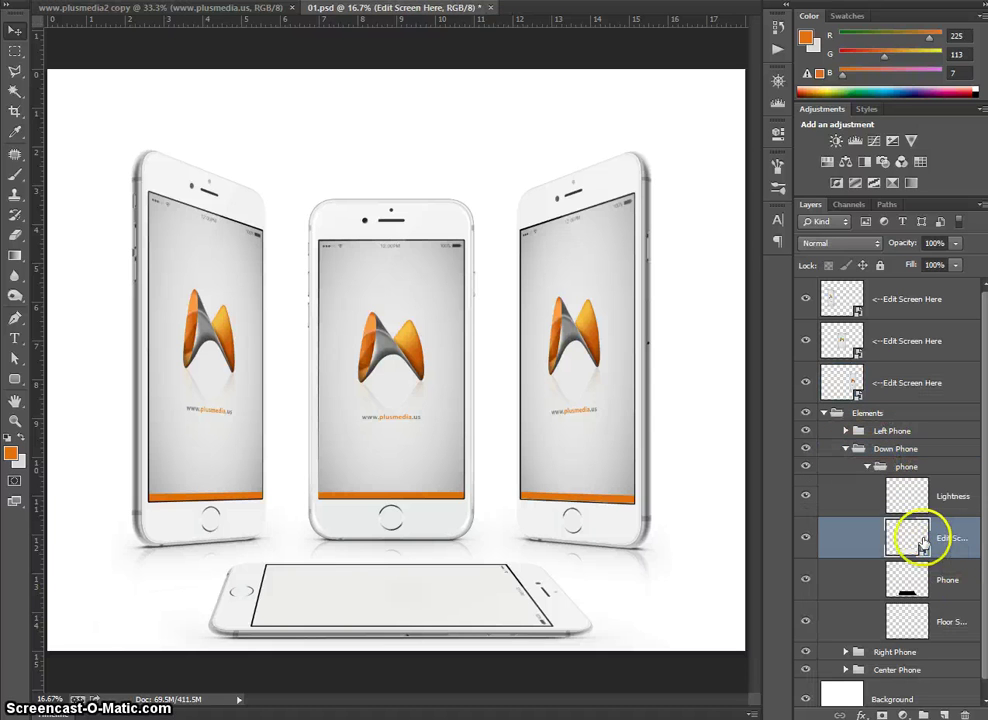
double_click(870, 537)
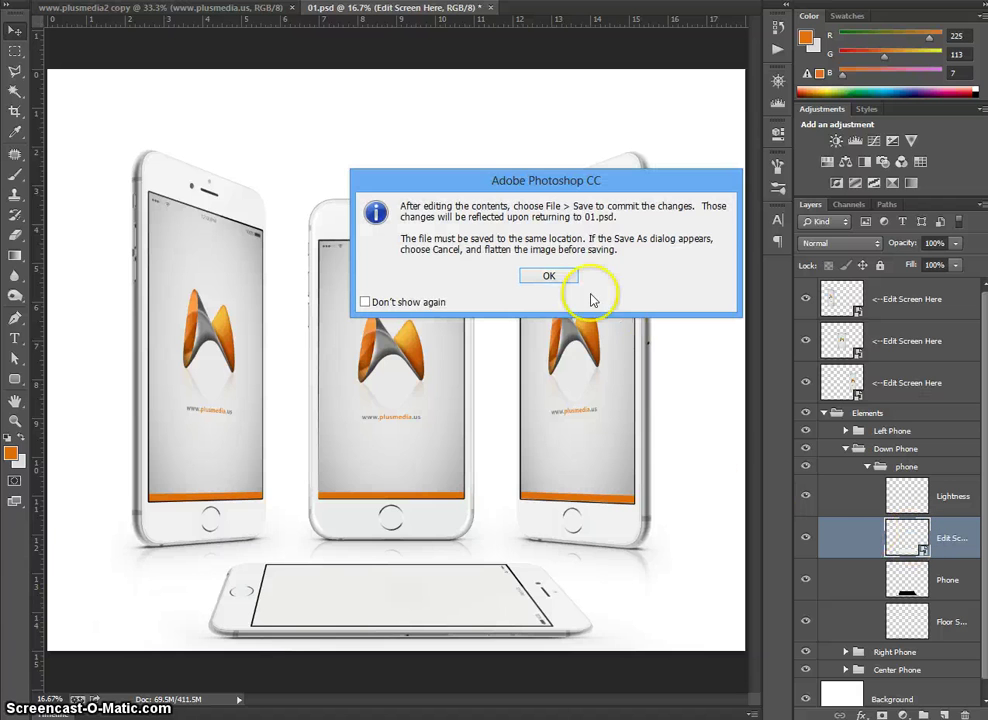
click(568, 280)
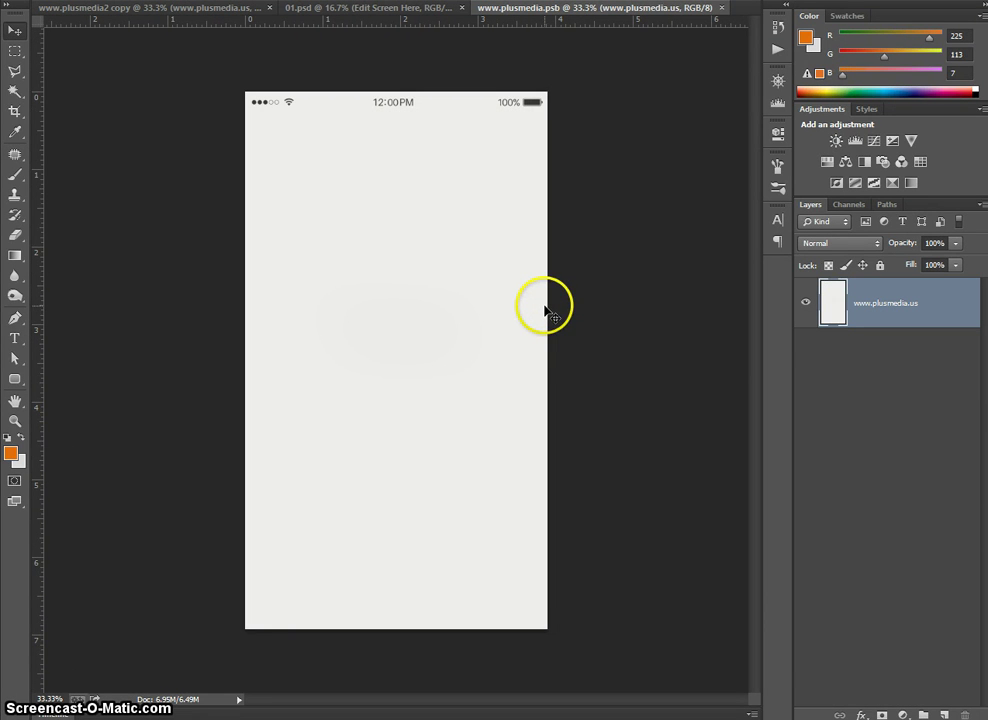
click(202, 10)
drag(390, 150, 403, 88)
click(850, 348)
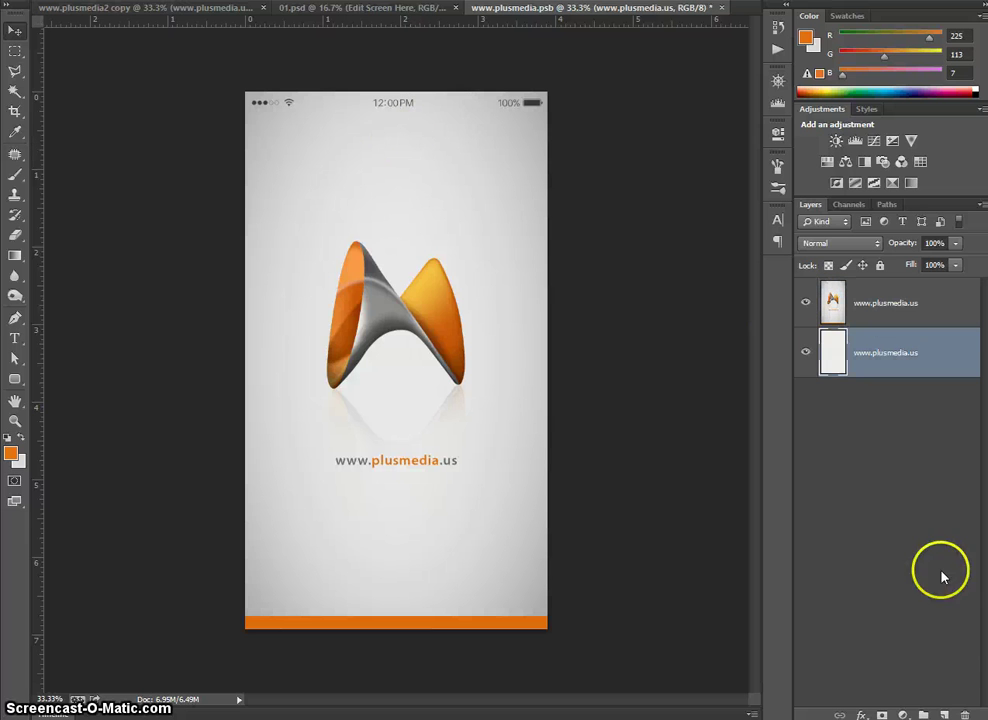
click(965, 713)
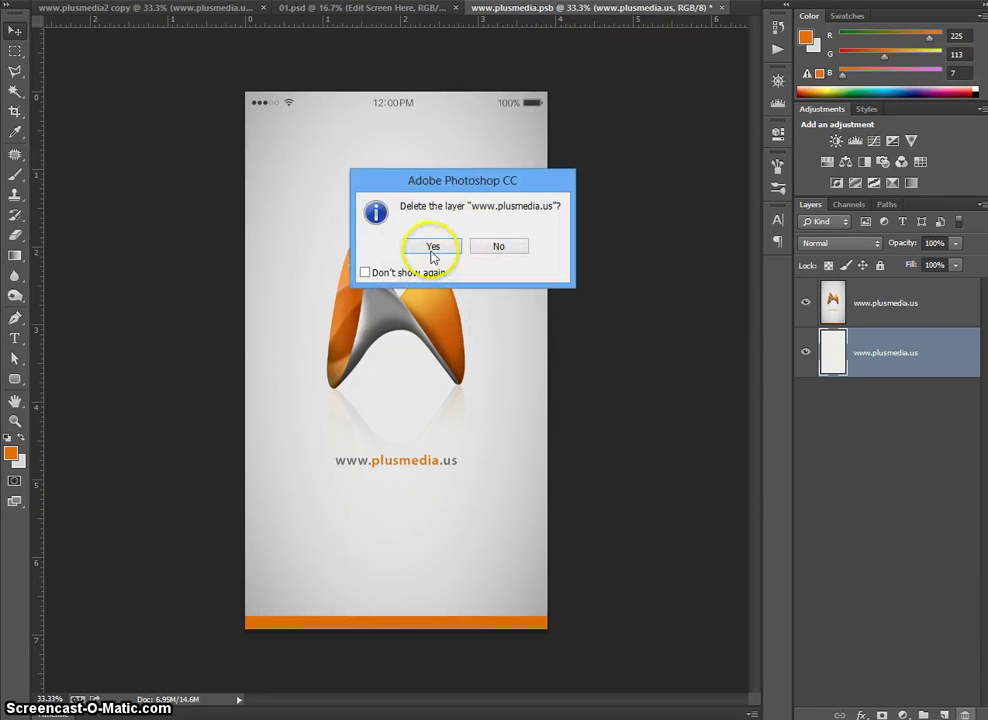
click(432, 256)
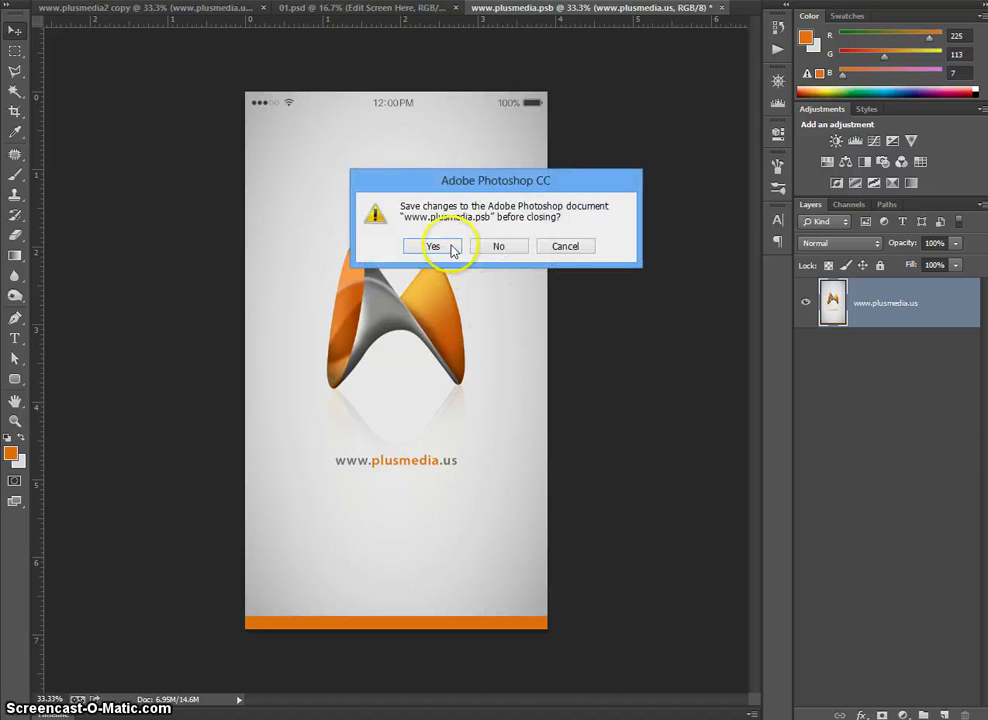
click(451, 247)
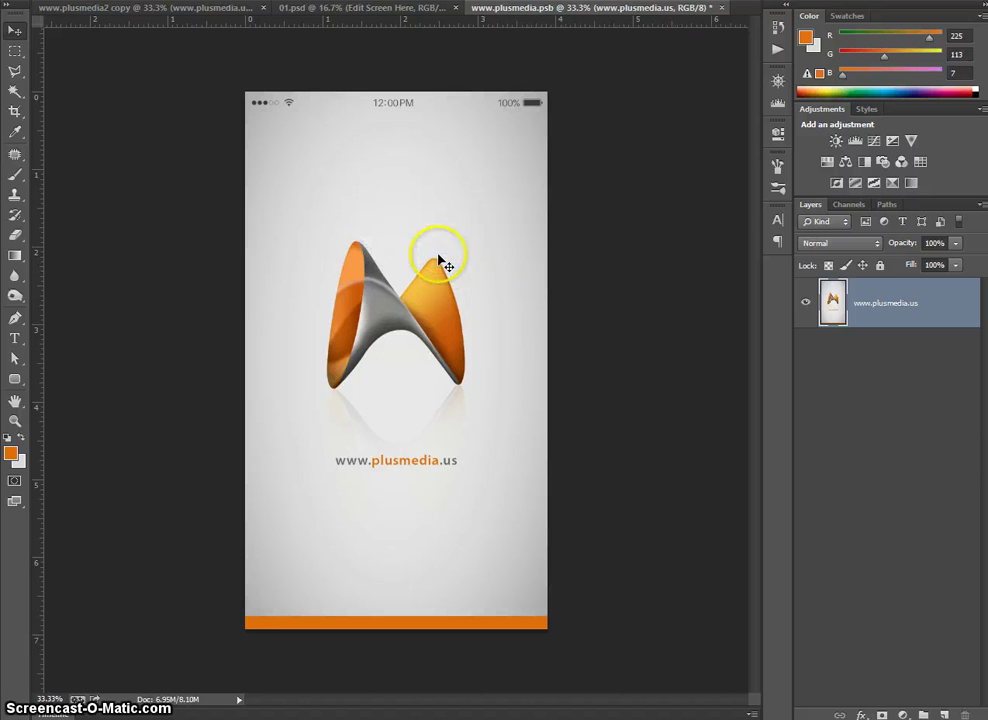
Step: Return to 01.psd and collapse the phone and Down Phone groups
click(372, 10)
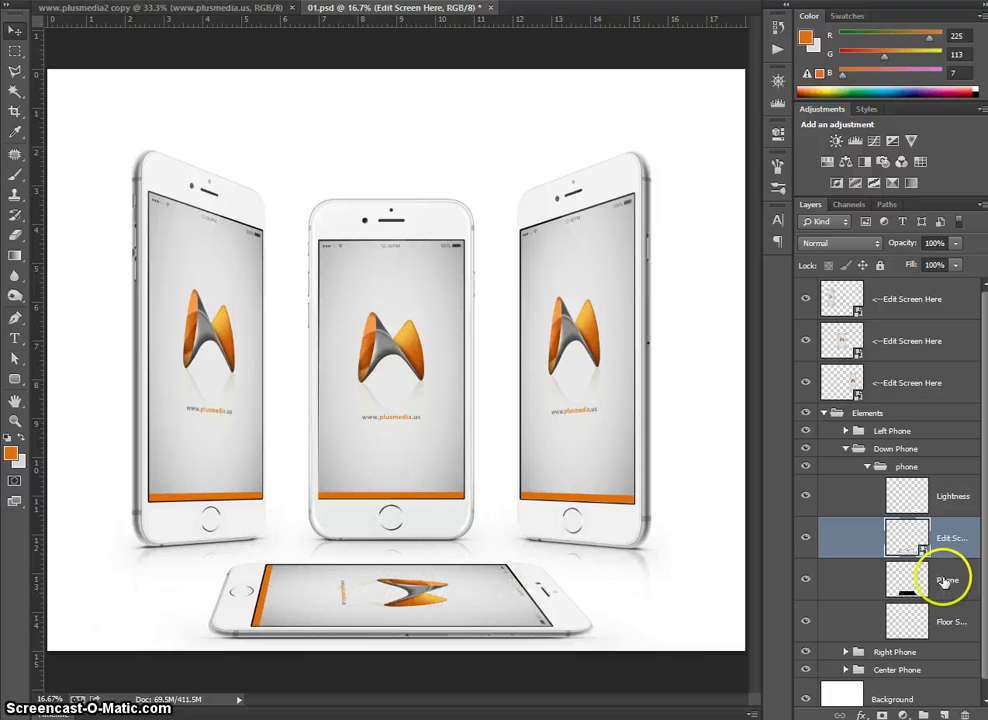
click(866, 469)
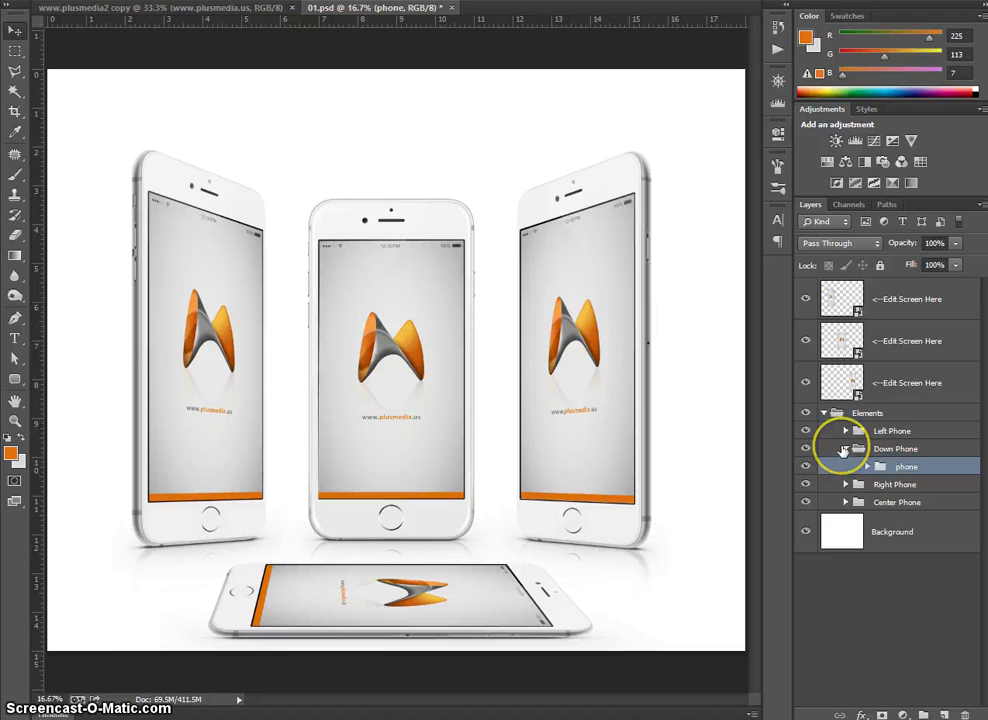
click(843, 450)
click(845, 450)
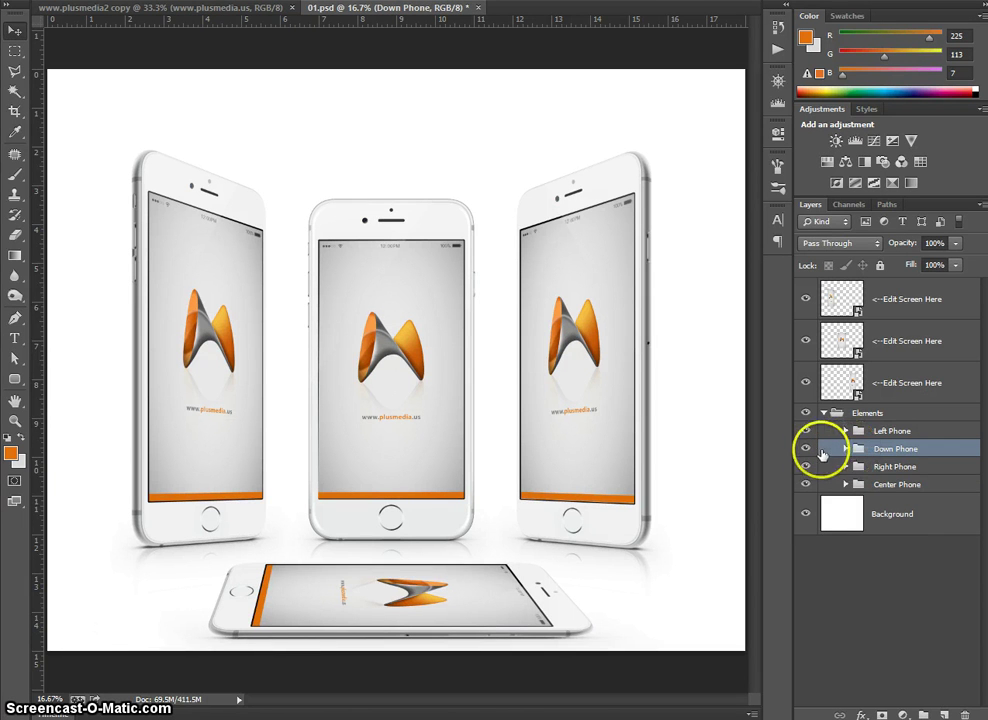
Step: Hide the Down Phone and Center Phone groups and move the Right Phone group close beside the Left Phone
click(806, 449)
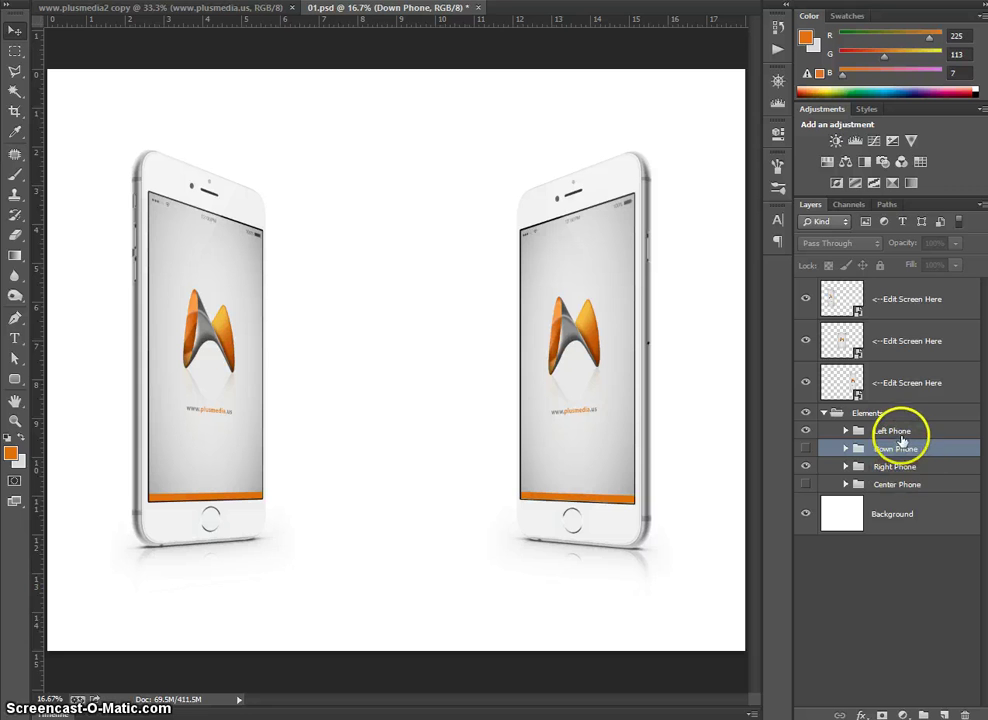
click(893, 467)
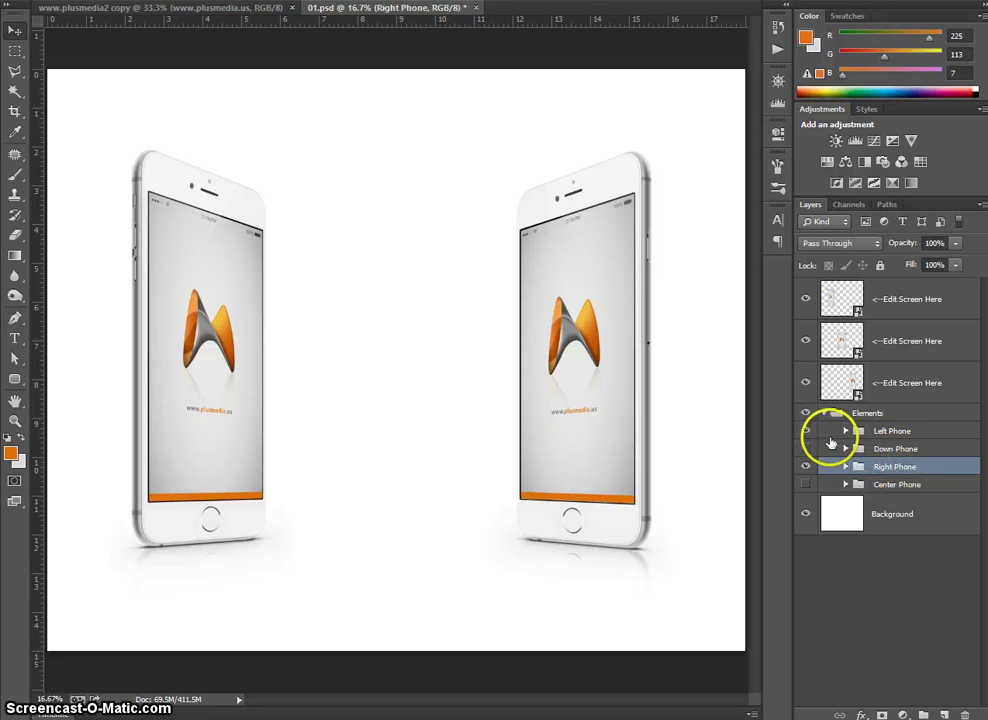
drag(612, 459, 383, 484)
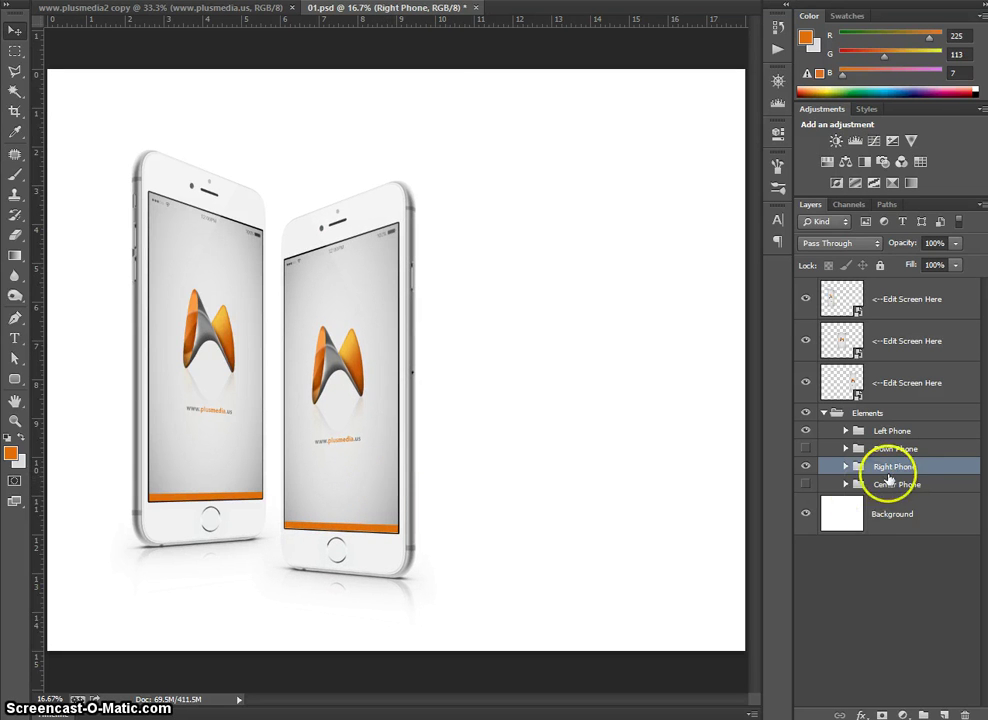
Step: Place the Left Phone to the right of the Right Phone, back to back with a small gap, and center the pair on the canvas
ctrl+click(892, 430)
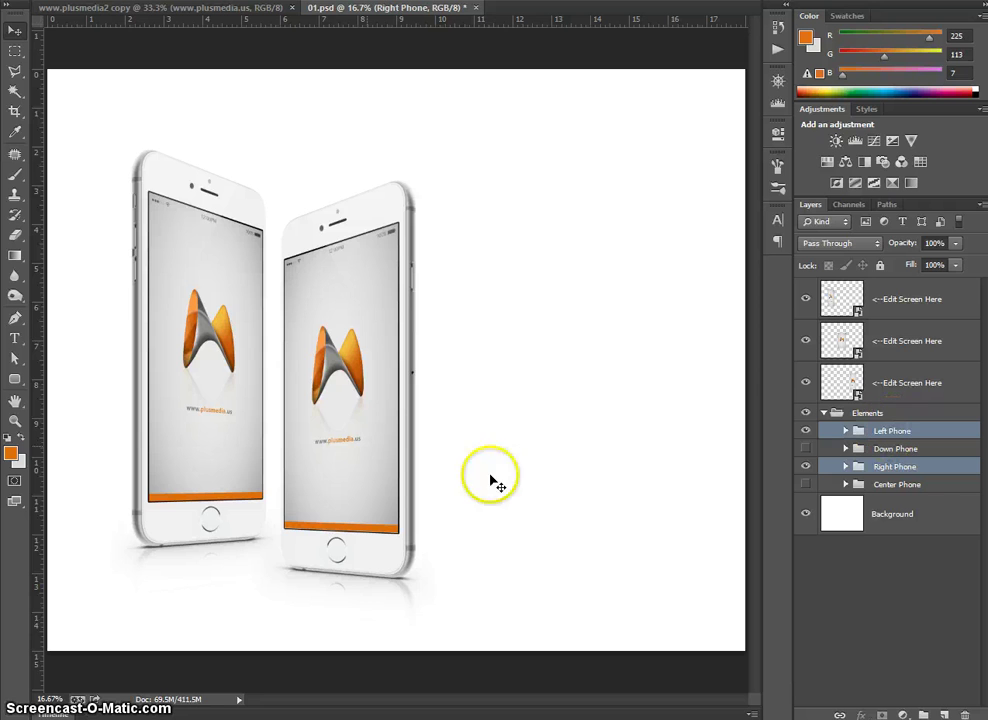
drag(326, 434, 688, 457)
click(850, 431)
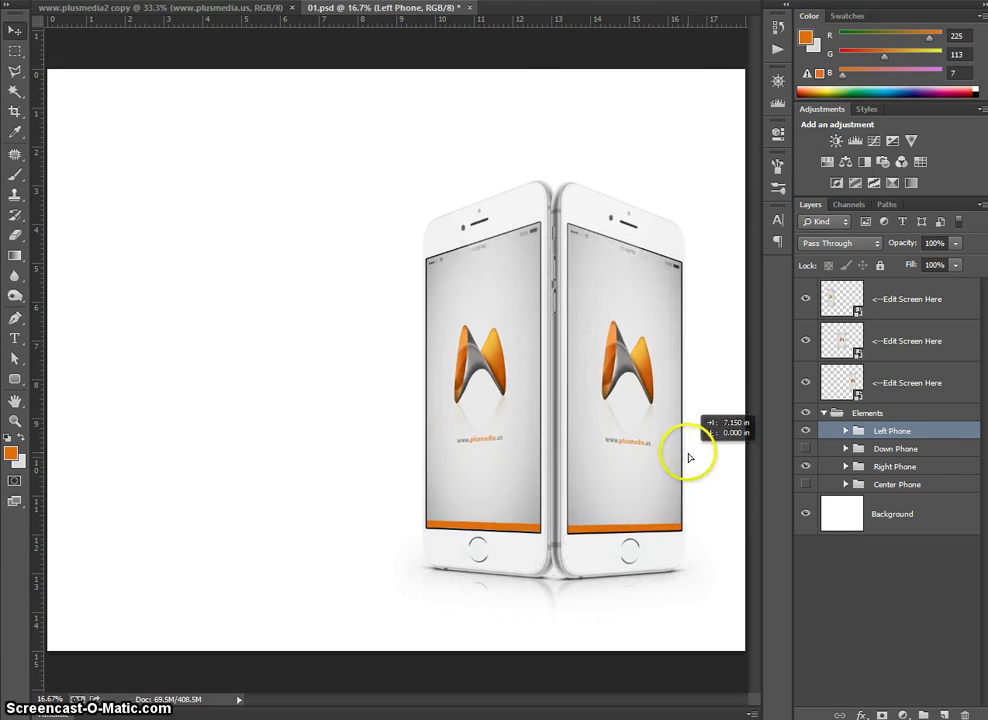
ctrl+click(896, 467)
drag(551, 470, 426, 467)
click(884, 433)
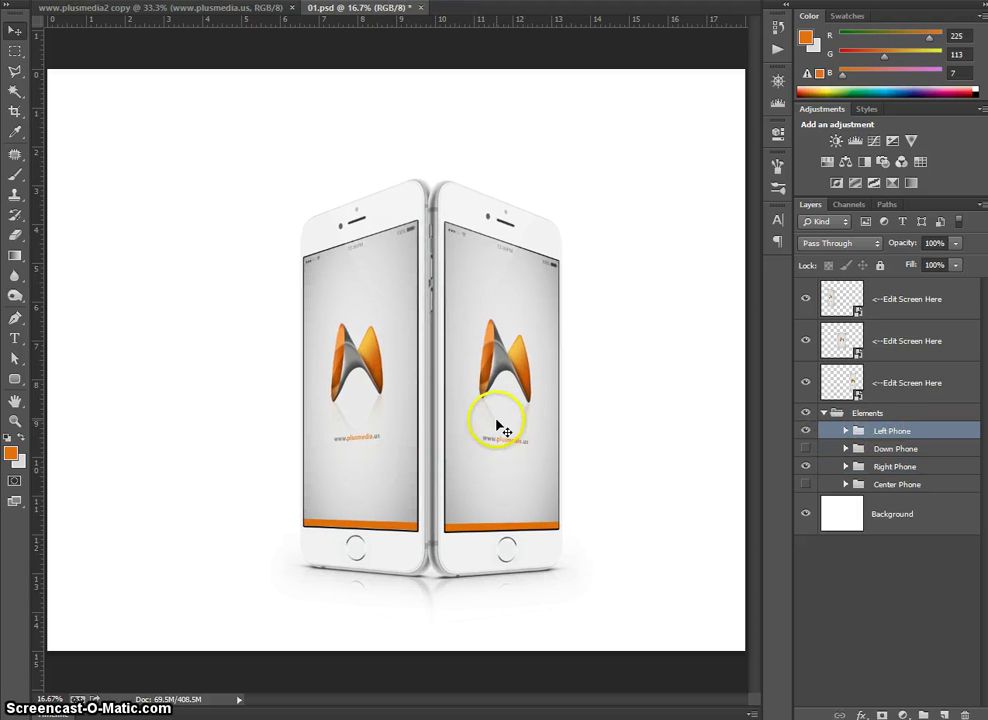
drag(494, 424, 508, 425)
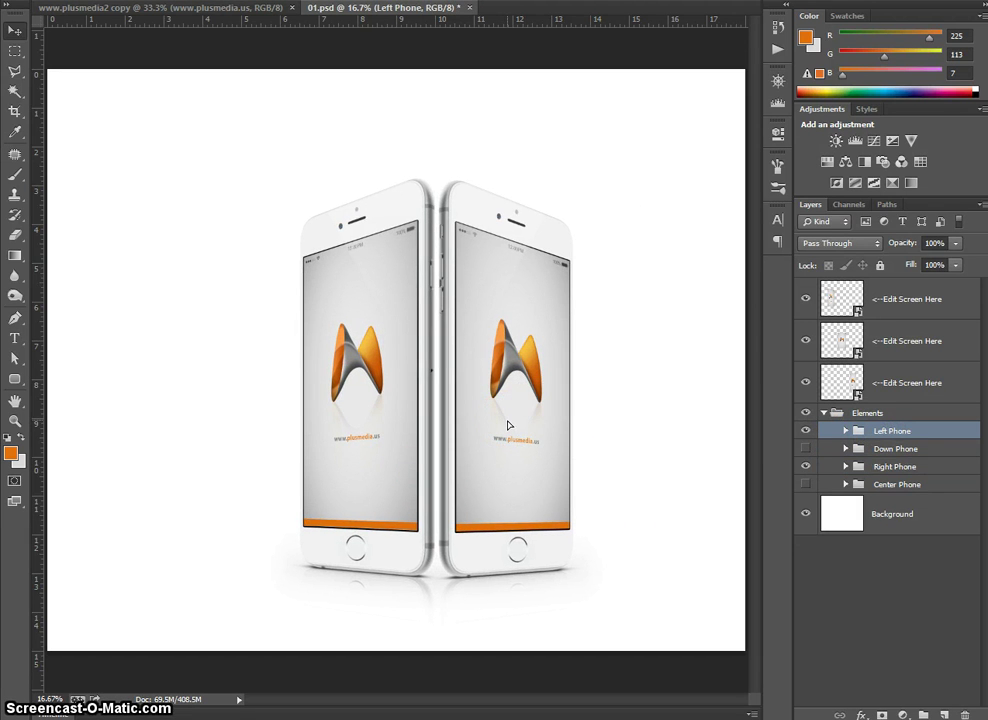
Step: Scale the Left Phone group down proportionally so it looks slightly smaller than the Right Phone
key(ctrl+t)
drag(600, 624, 549, 591)
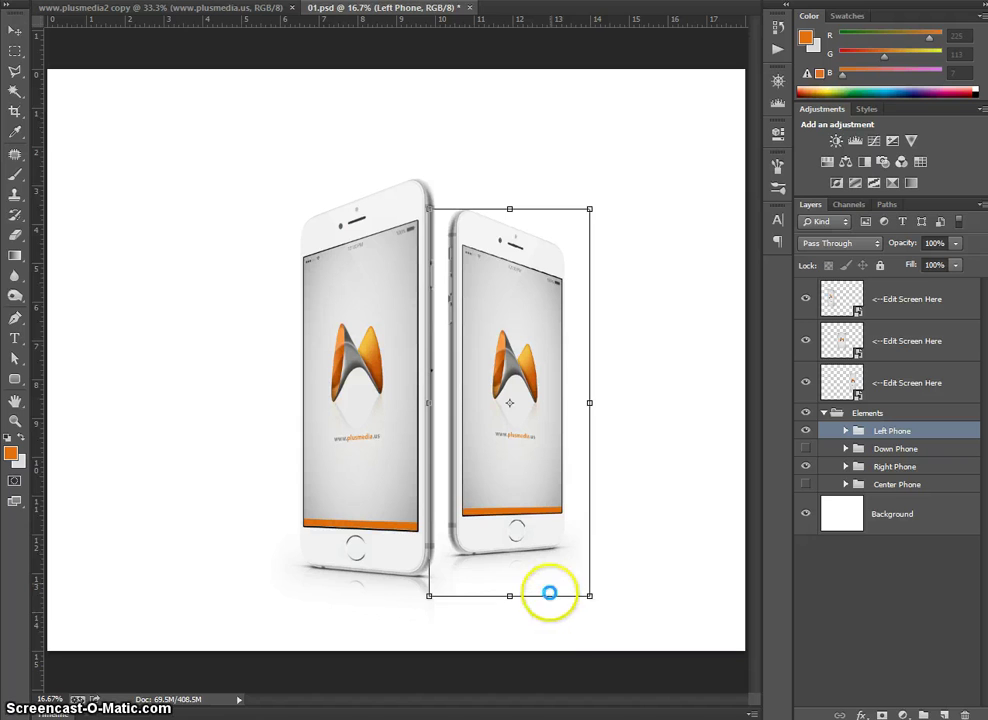
key(Return)
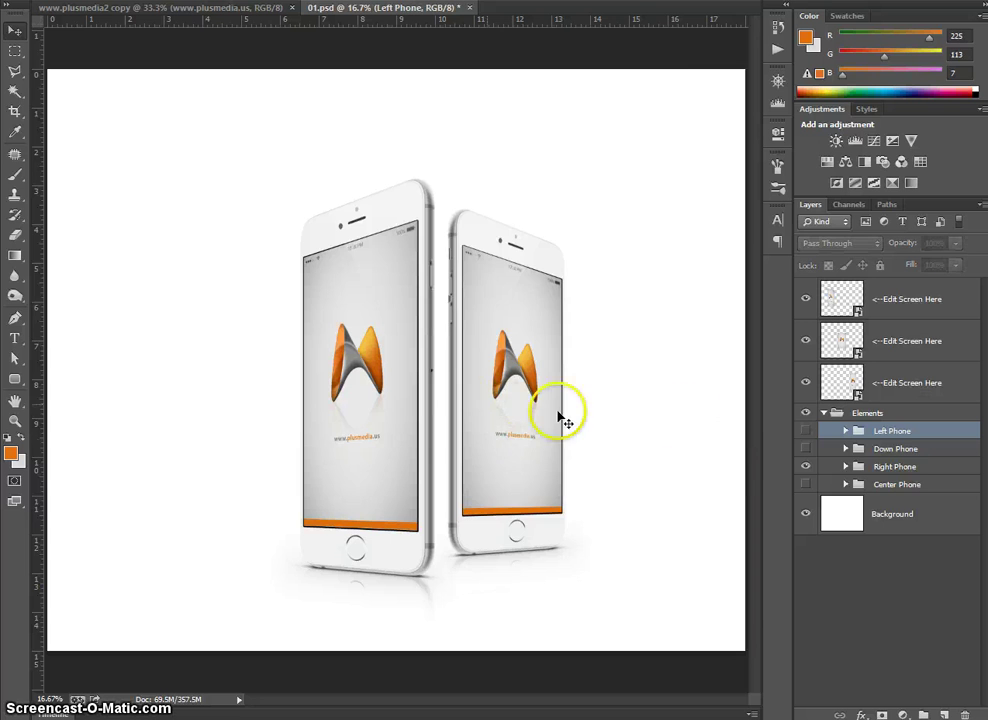
Step: Hide the Left Phone group, move the Right Phone to the right side of the canvas and enlarge it proportionally
click(806, 430)
click(875, 466)
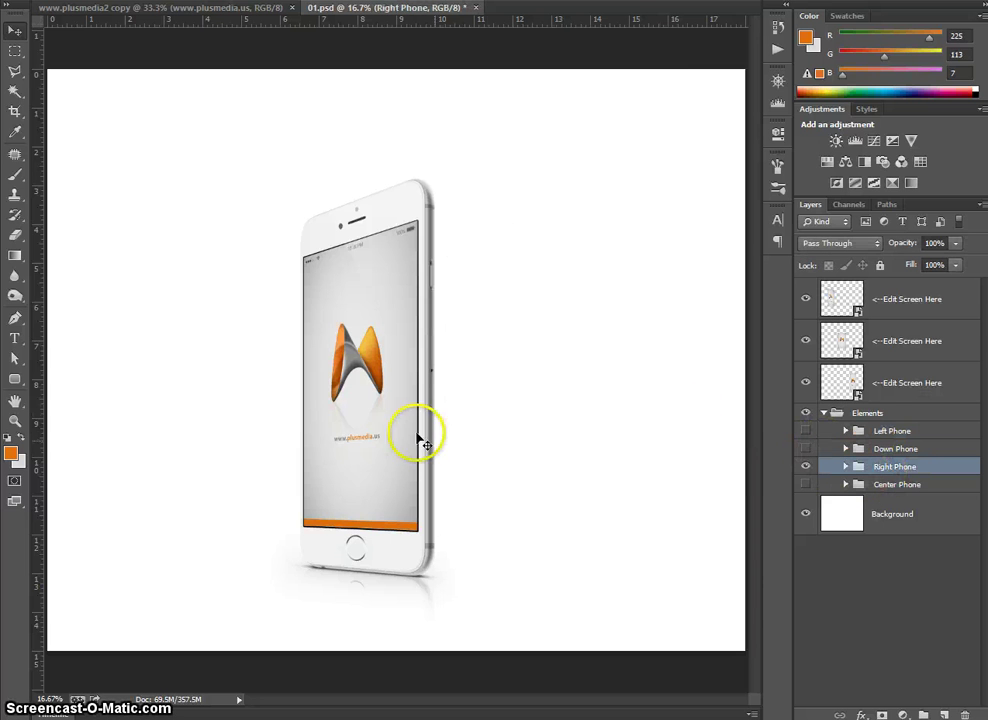
drag(419, 441, 661, 456)
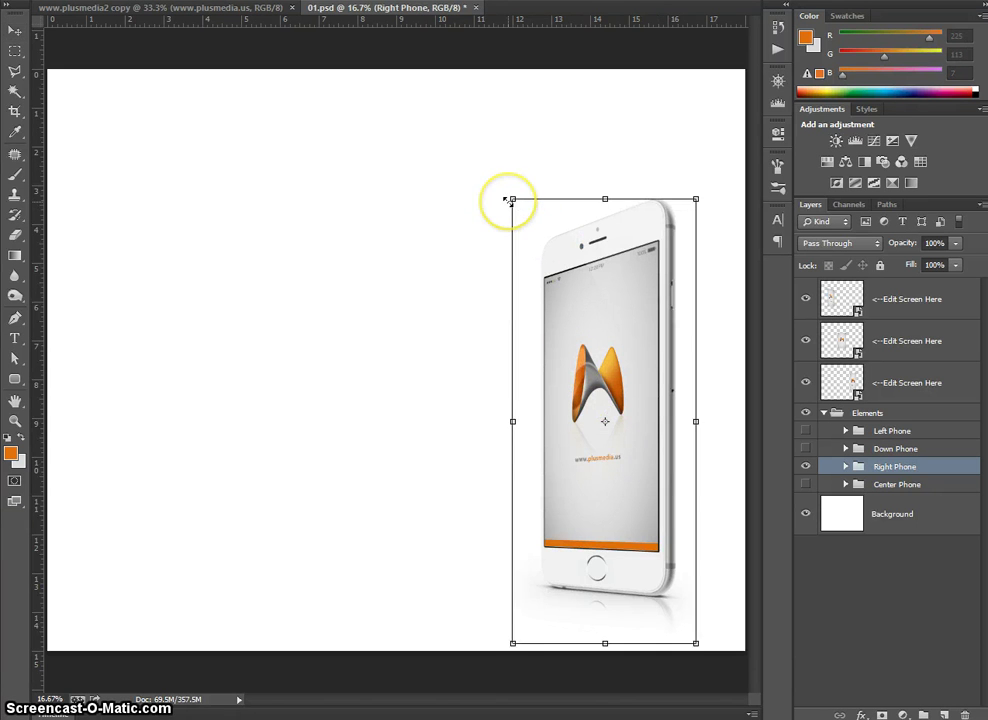
drag(508, 201, 476, 159)
key(Return)
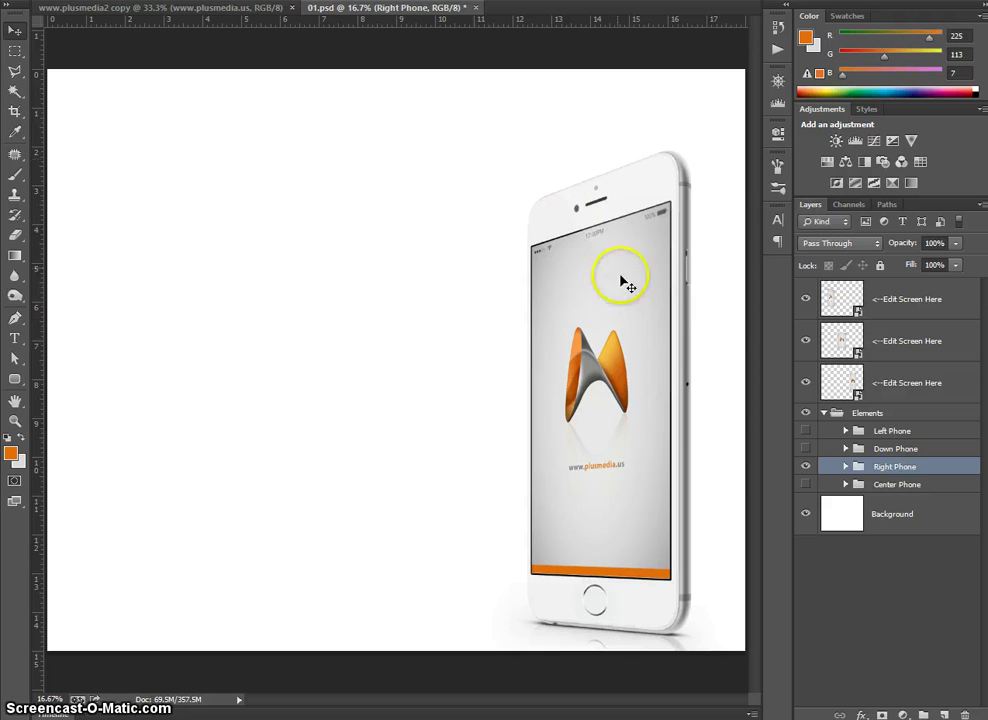
Step: Duplicate the Right Phone group four times, offsetting each copy to the left to form an overlapping row of five phones
drag(648, 333, 548, 428)
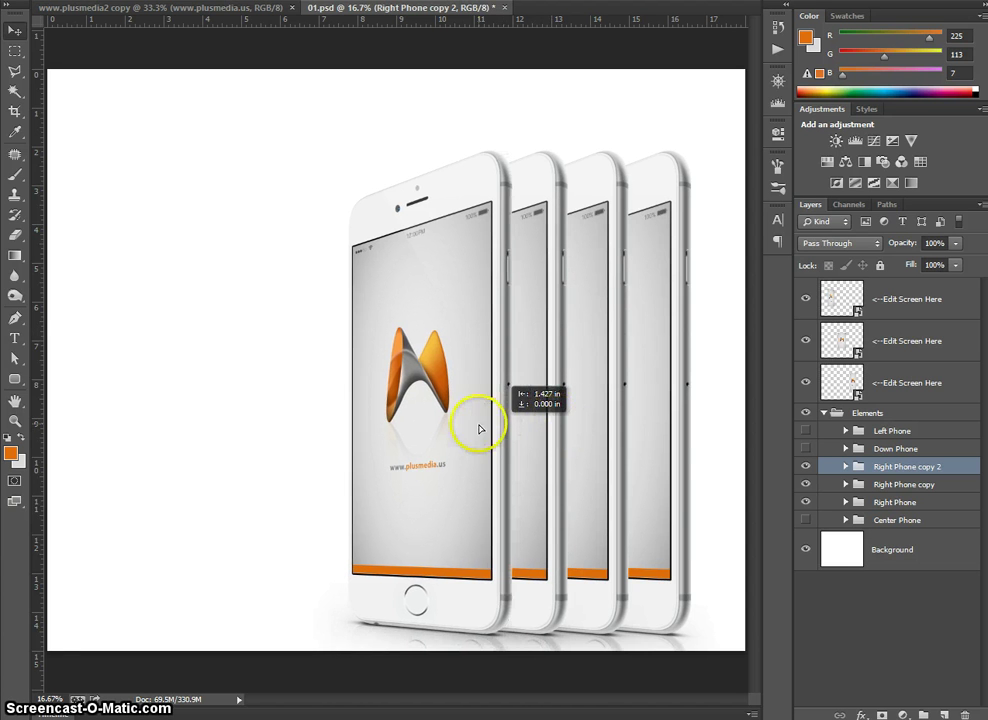
drag(479, 429, 427, 422)
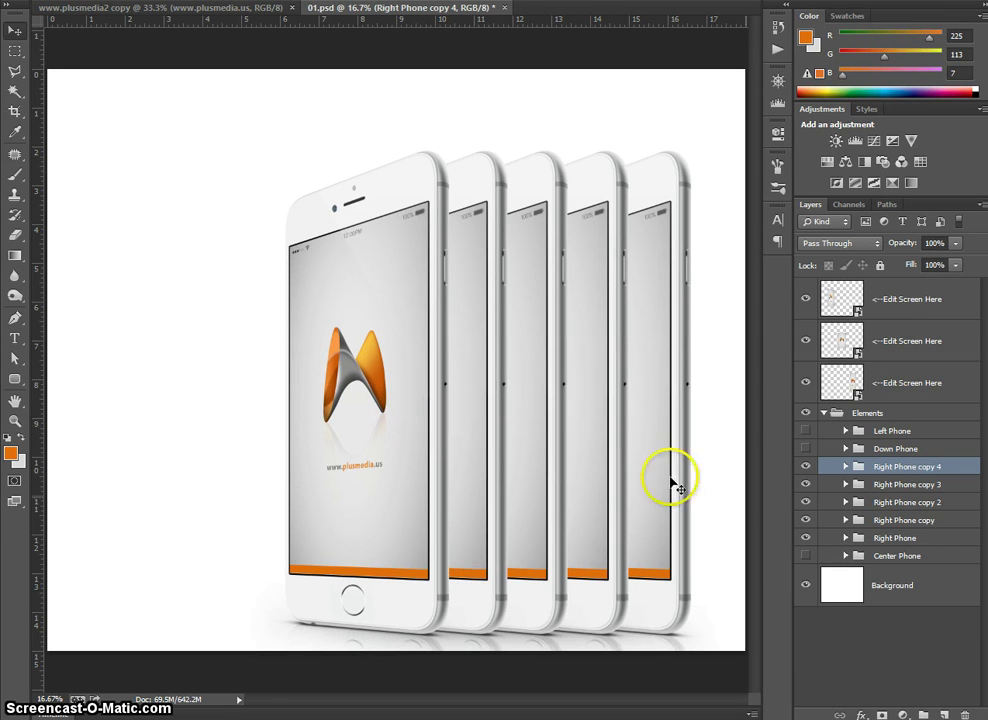
Step: Select the Right Phone group and its four copies and scale them up together to about 15.7 by 18.2 in
shift+click(884, 538)
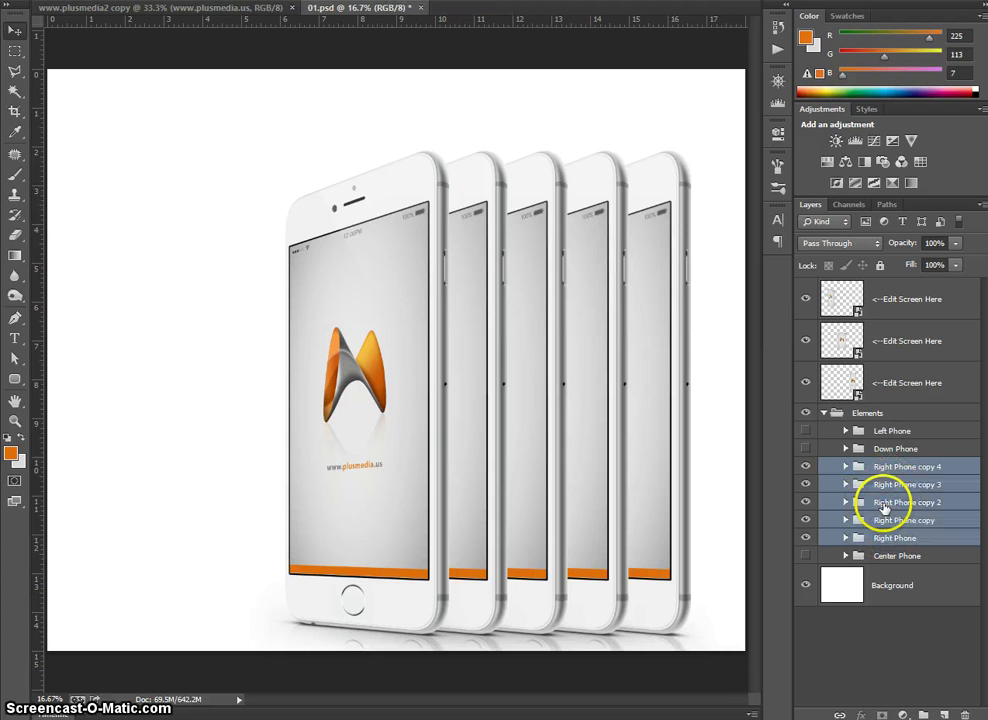
key(ctrl+minus)
key(ctrl+minus)
key(ctrl+t)
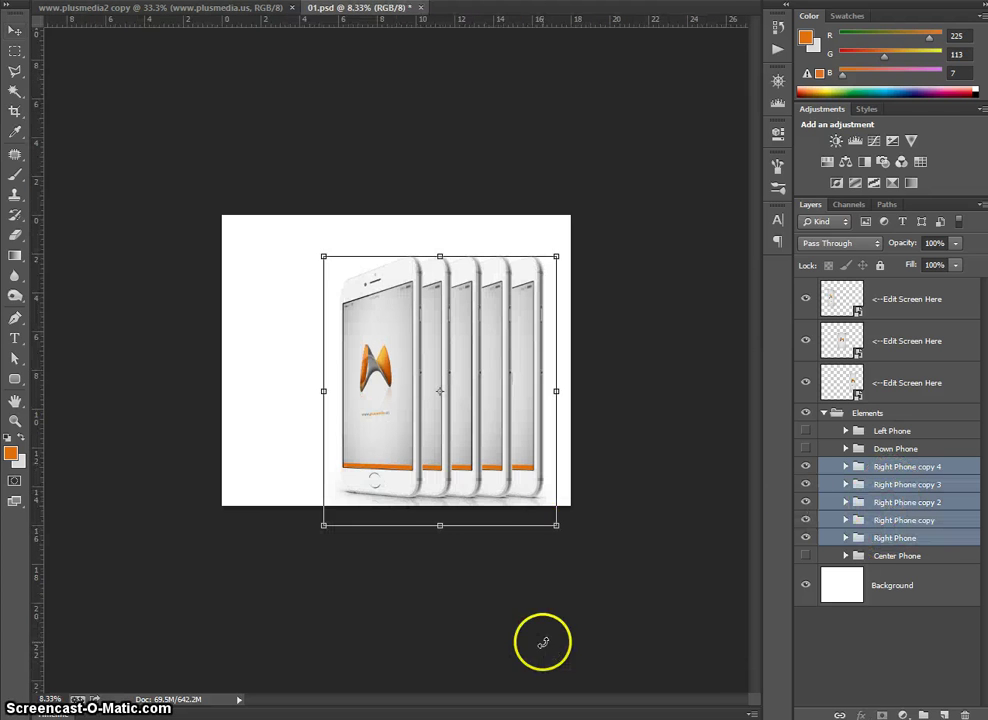
drag(556, 522, 591, 566)
click(570, 541)
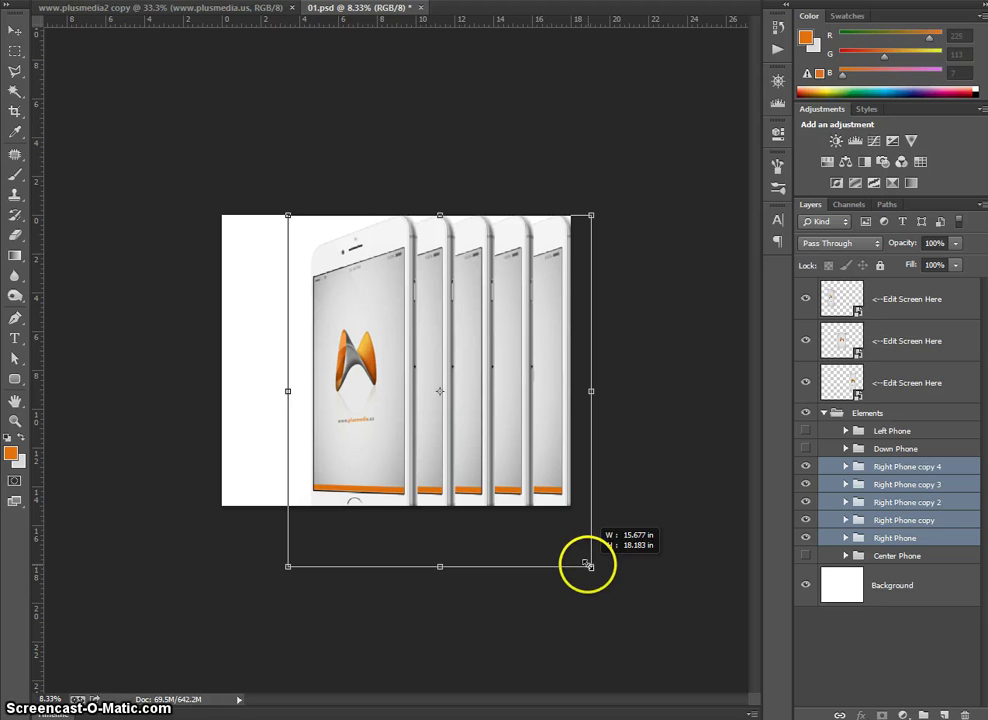
double_click(473, 418)
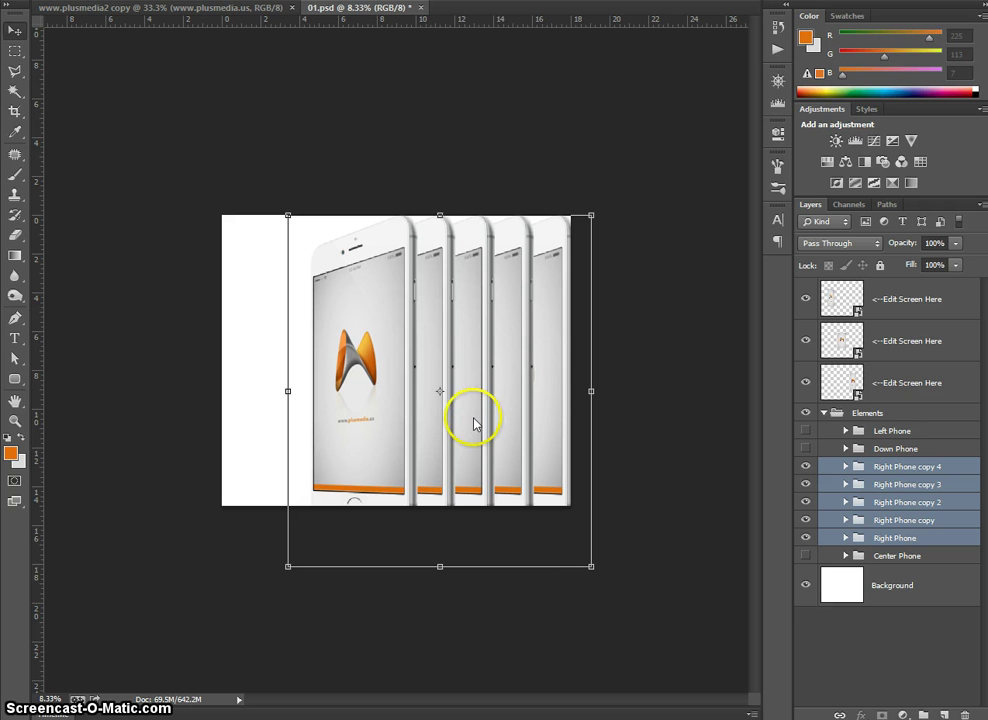
key(Return)
Step: Shift the row of five phones left, tilt it clockwise, enlarge it slightly and lower it so the phones run off the canvas bottom
drag(538, 410, 481, 427)
key(ctrl+t)
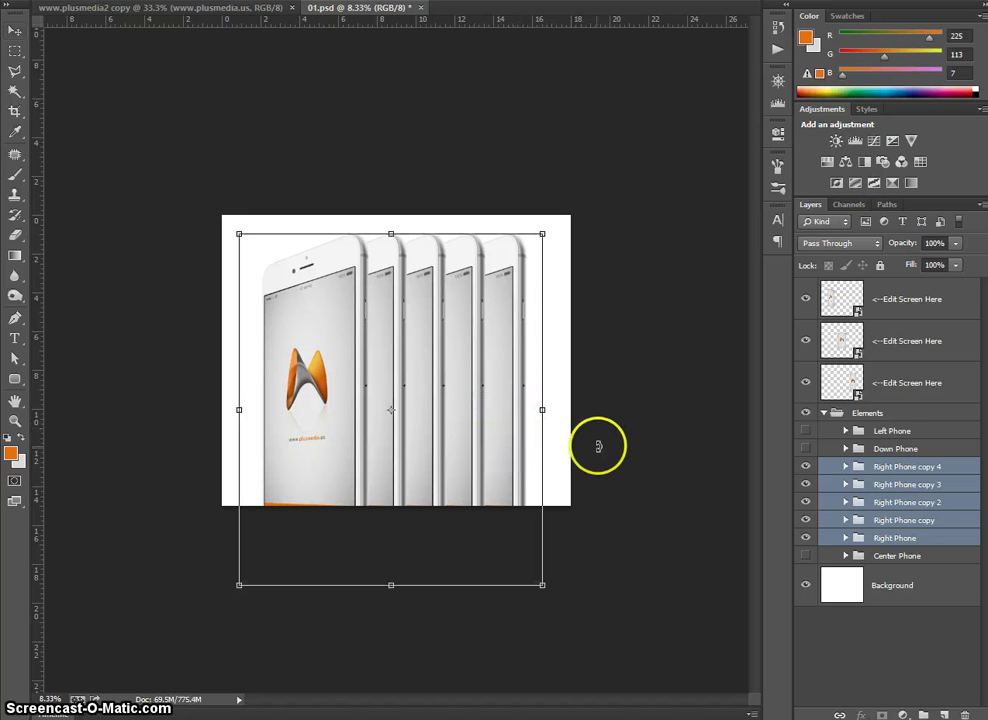
drag(595, 443, 580, 481)
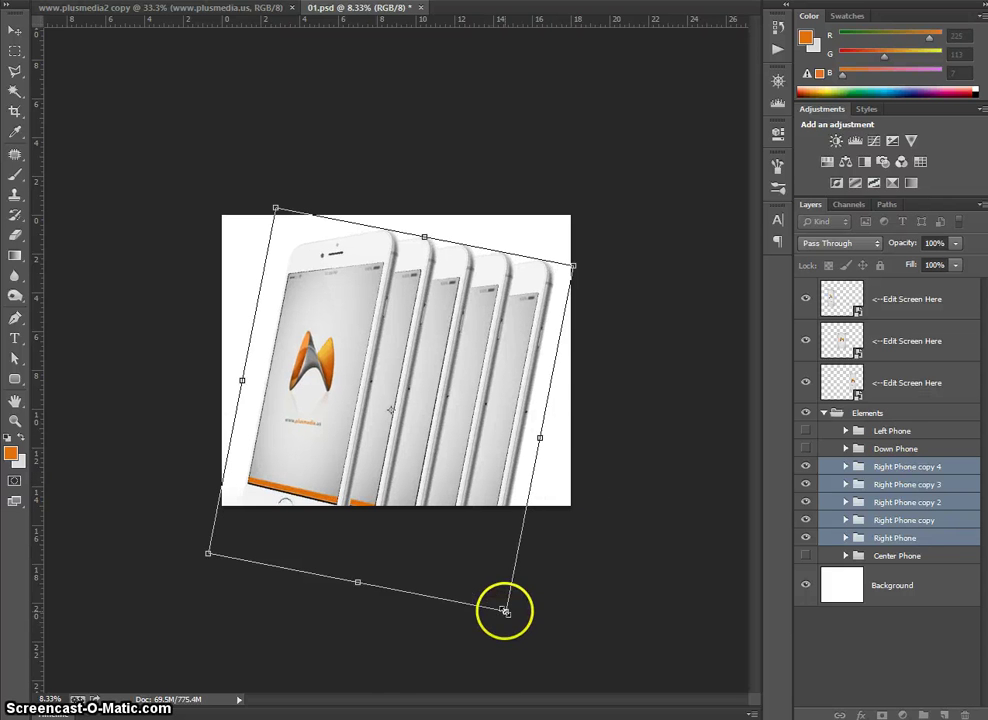
drag(505, 606, 518, 631)
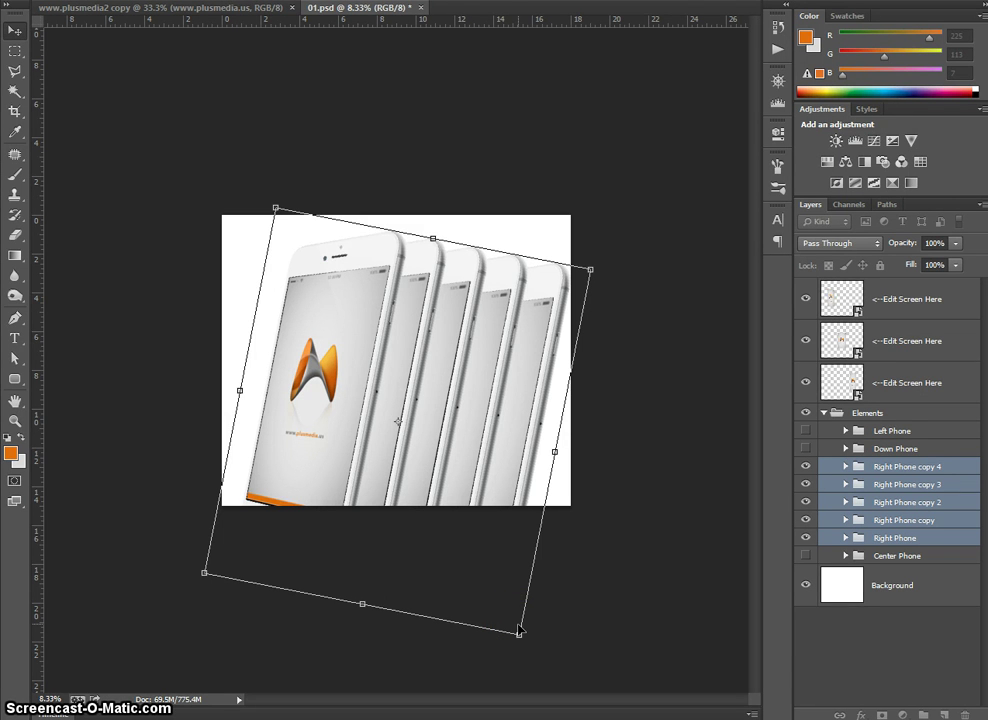
key(Return)
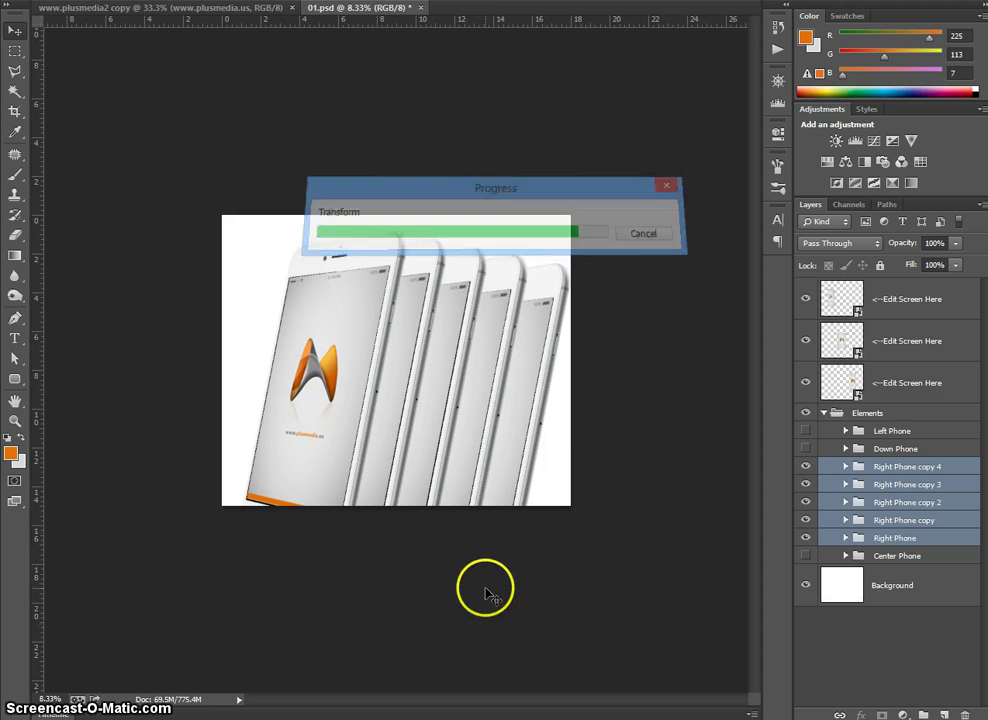
drag(392, 431, 390, 462)
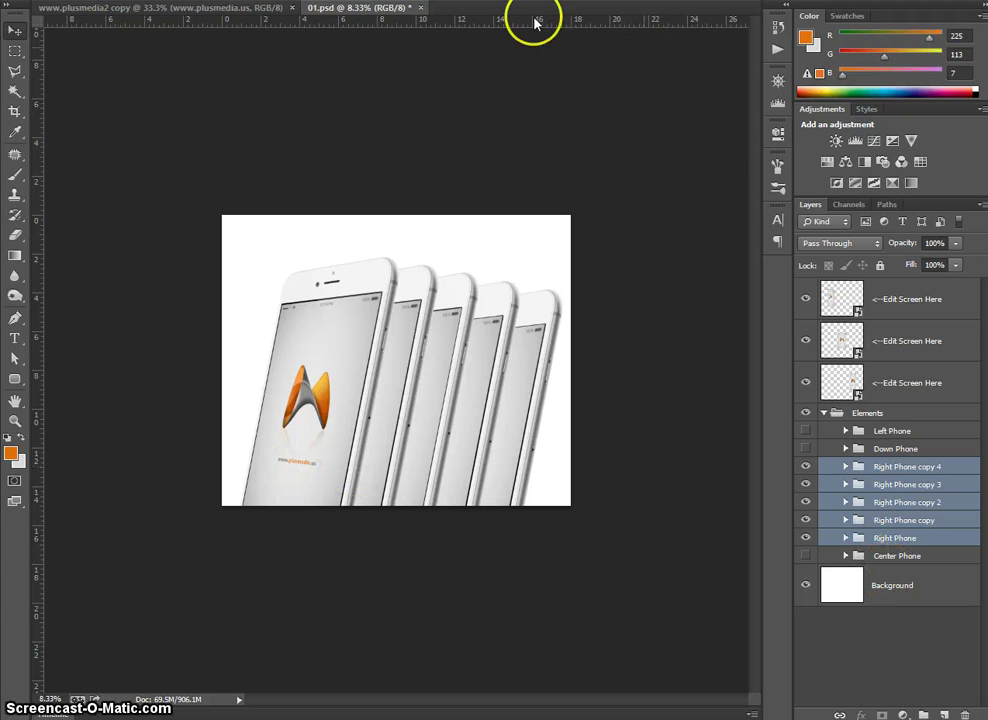
Step: Close 01.psd and open the 02.psd mockup
click(421, 9)
click(500, 242)
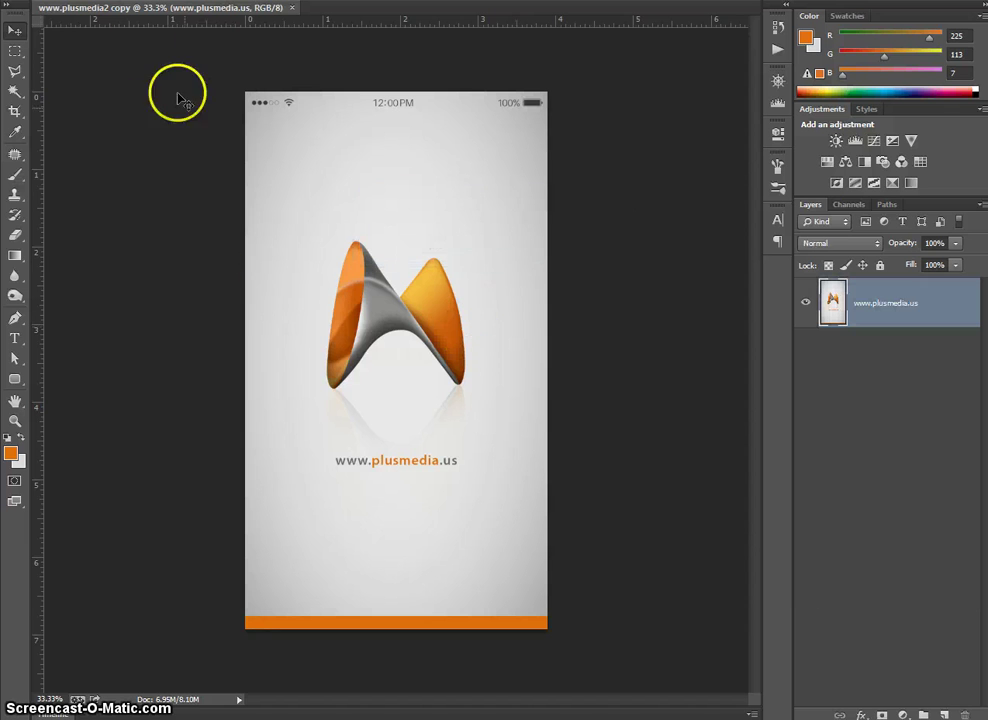
key(alt+f)
click(321, 139)
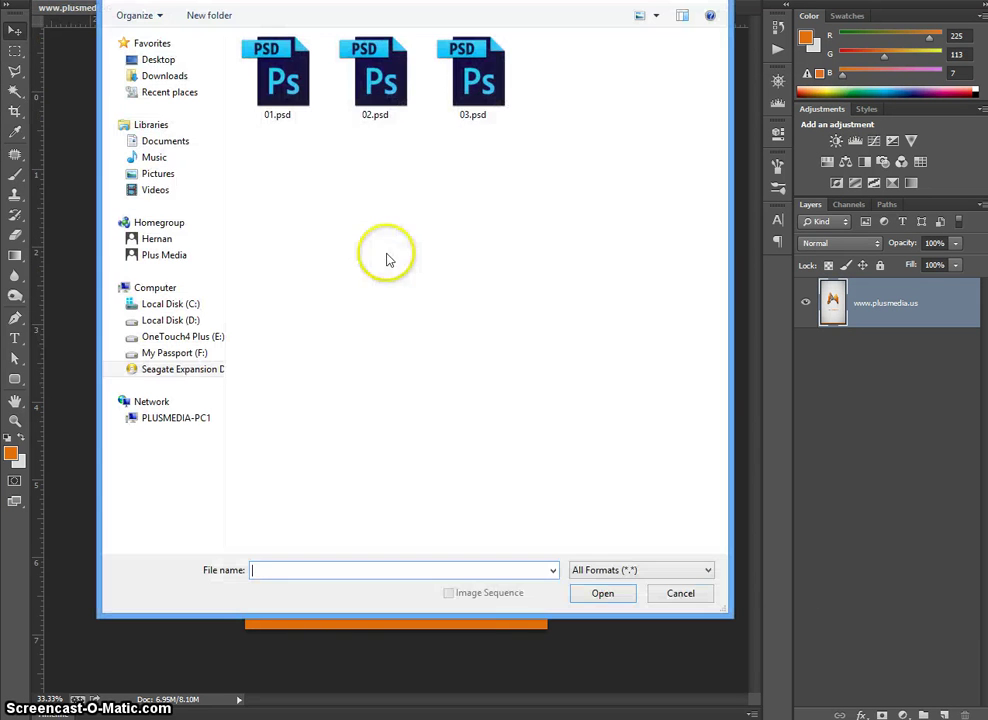
click(366, 71)
double_click(369, 83)
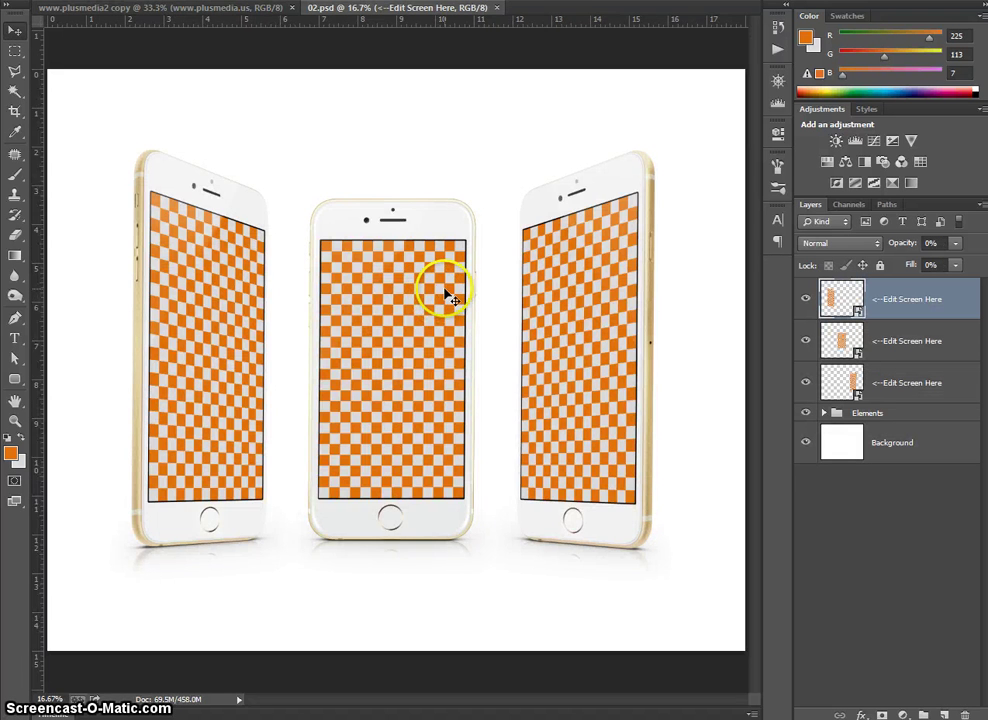
Step: Examine the frame edges, side buttons and upper corner of the gold phones in 02.psd at 100% zoom
key(ctrl+1)
drag(405, 291, 573, 395)
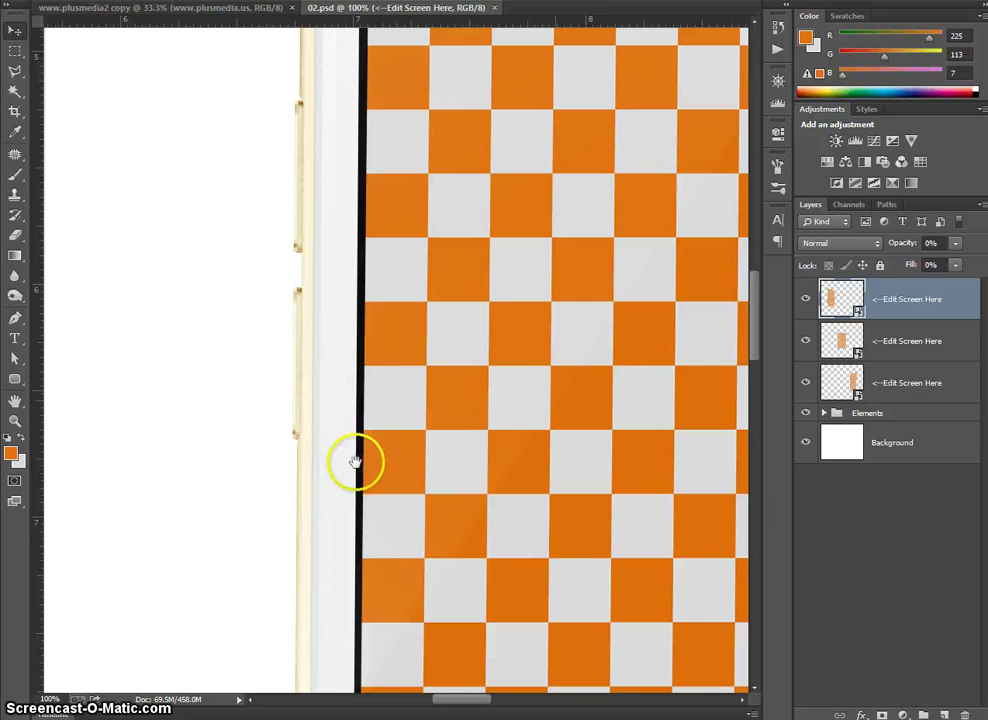
drag(353, 459, 418, 446)
scroll(550, 392, left, 3)
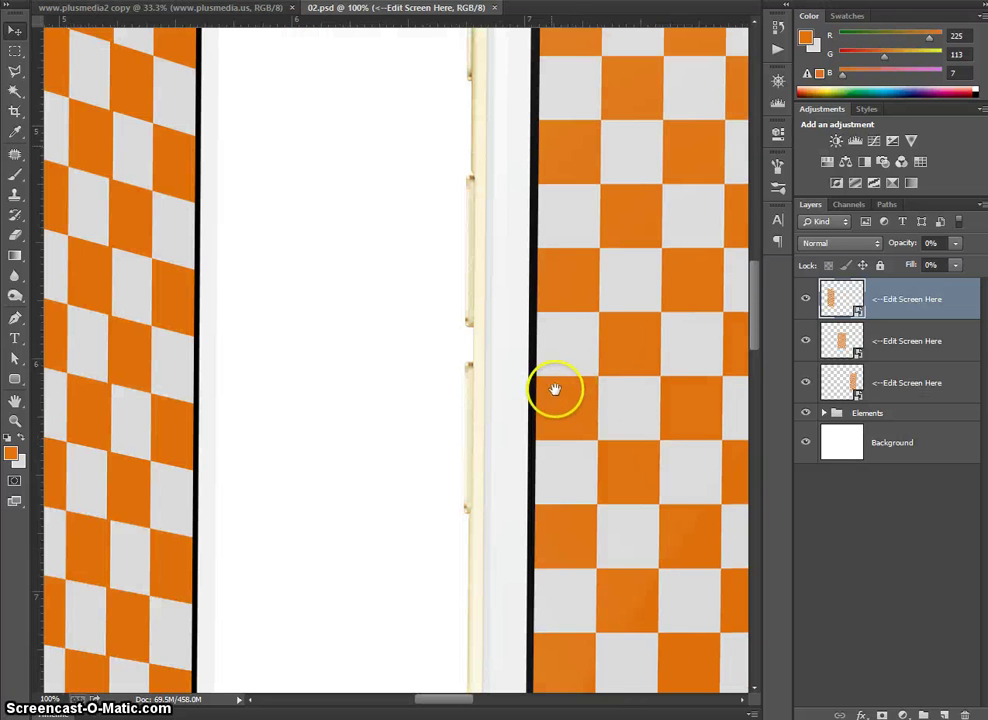
scroll(270, 250, left, 1)
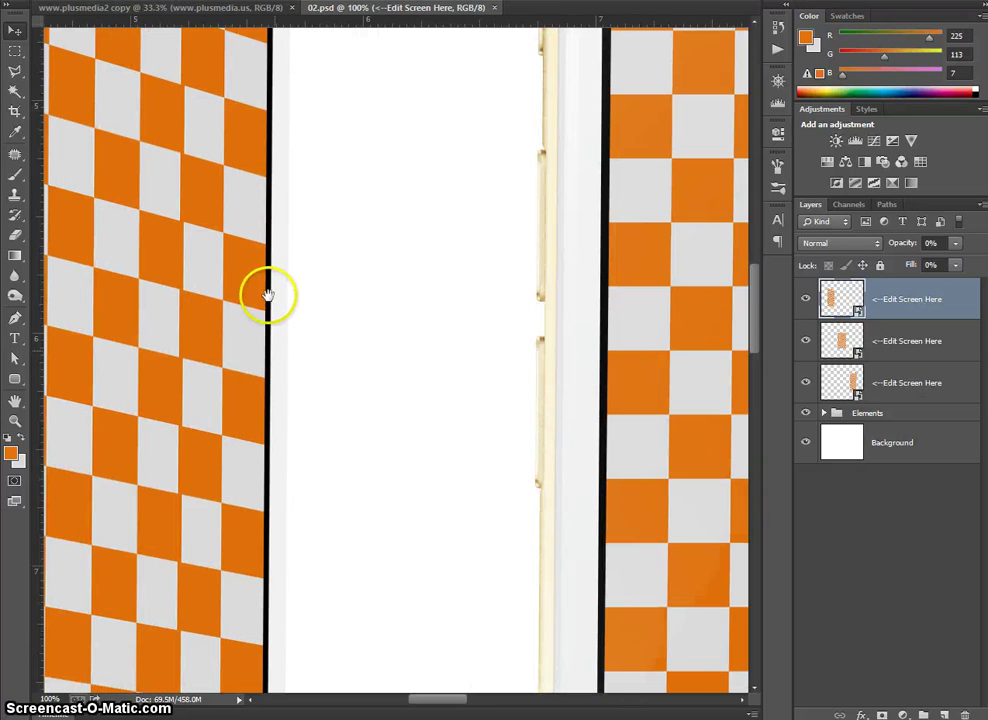
scroll(270, 349, up, 2)
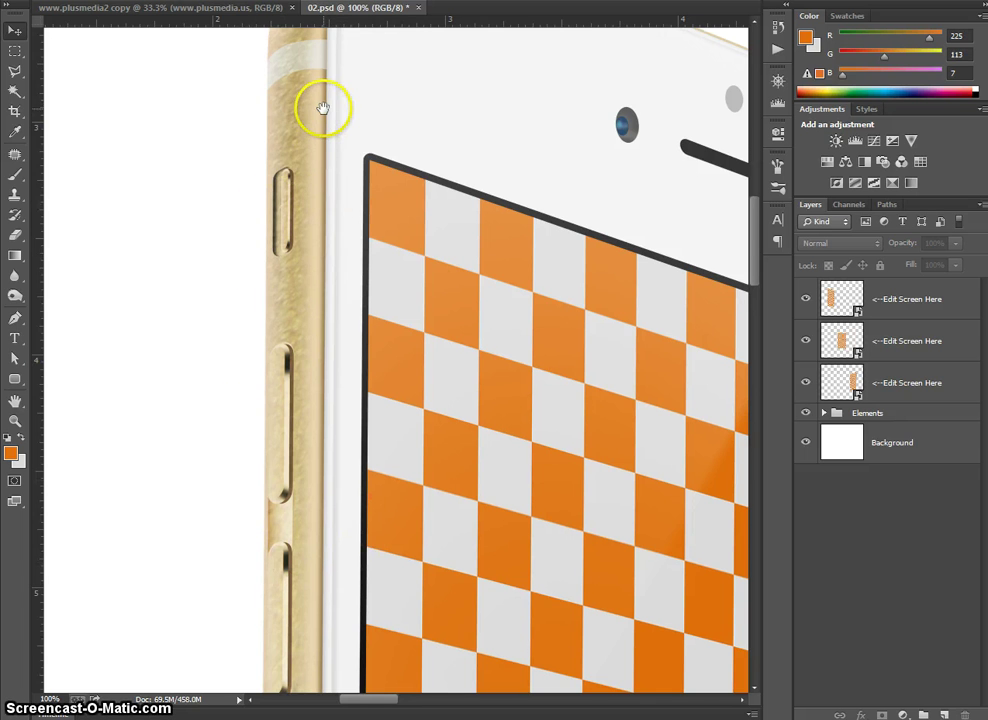
drag(322, 107, 322, 160)
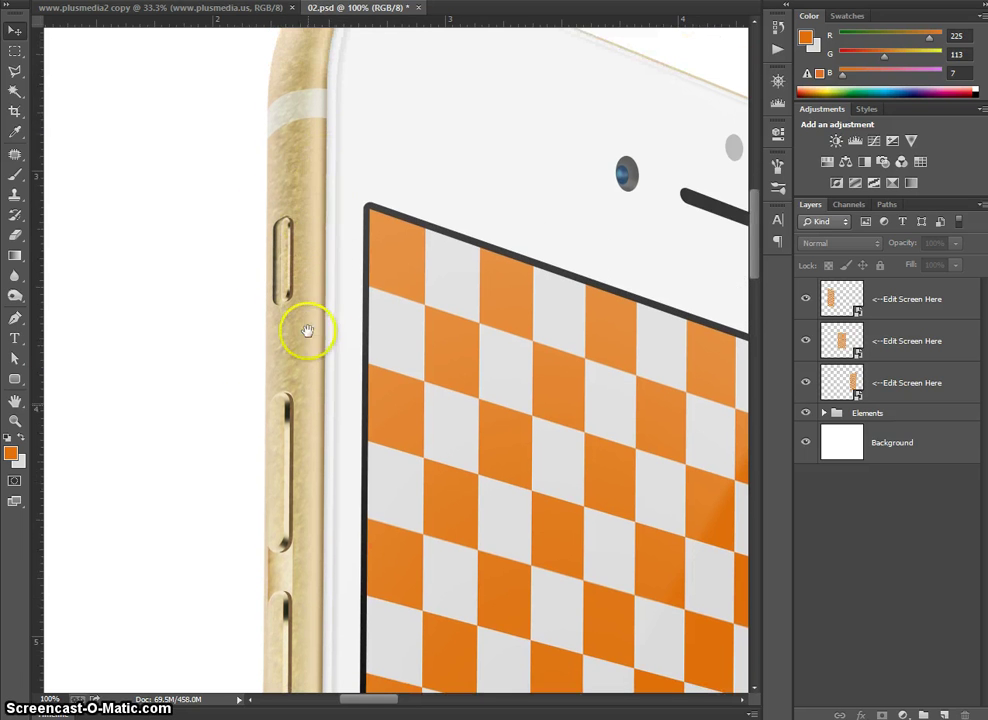
scroll(307, 368, up, 5)
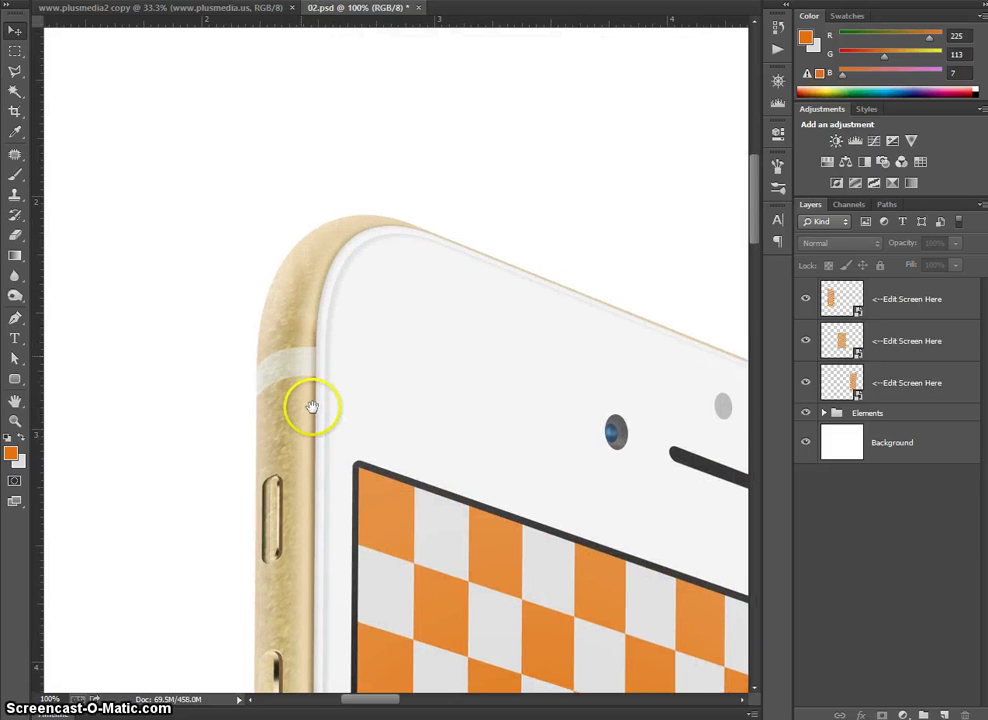
drag(304, 363, 268, 303)
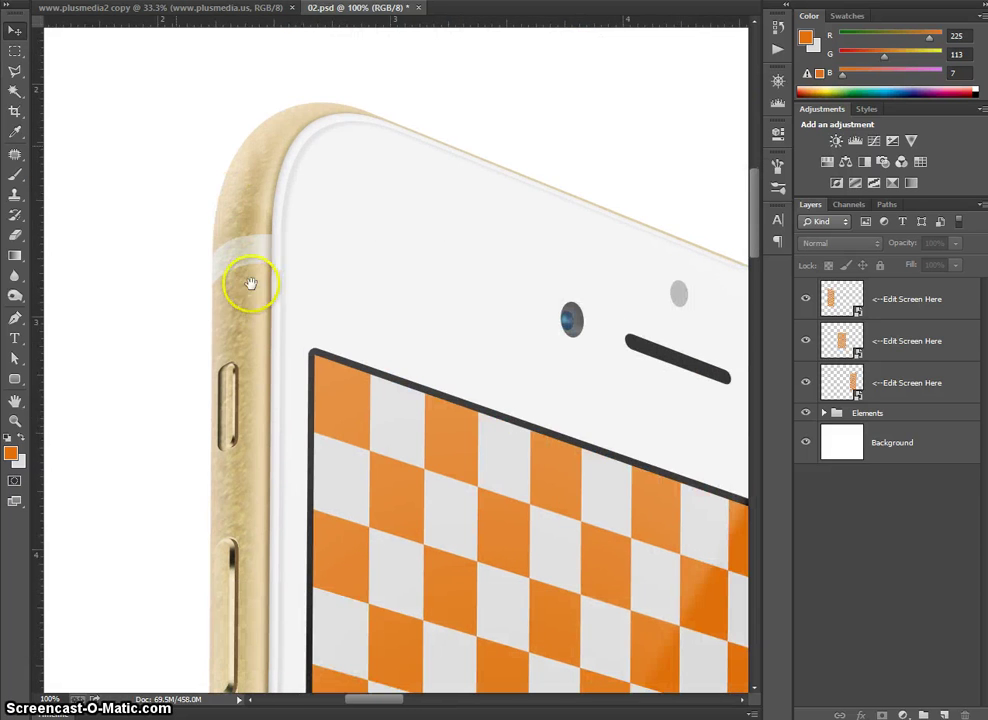
key(ctrl+minus)
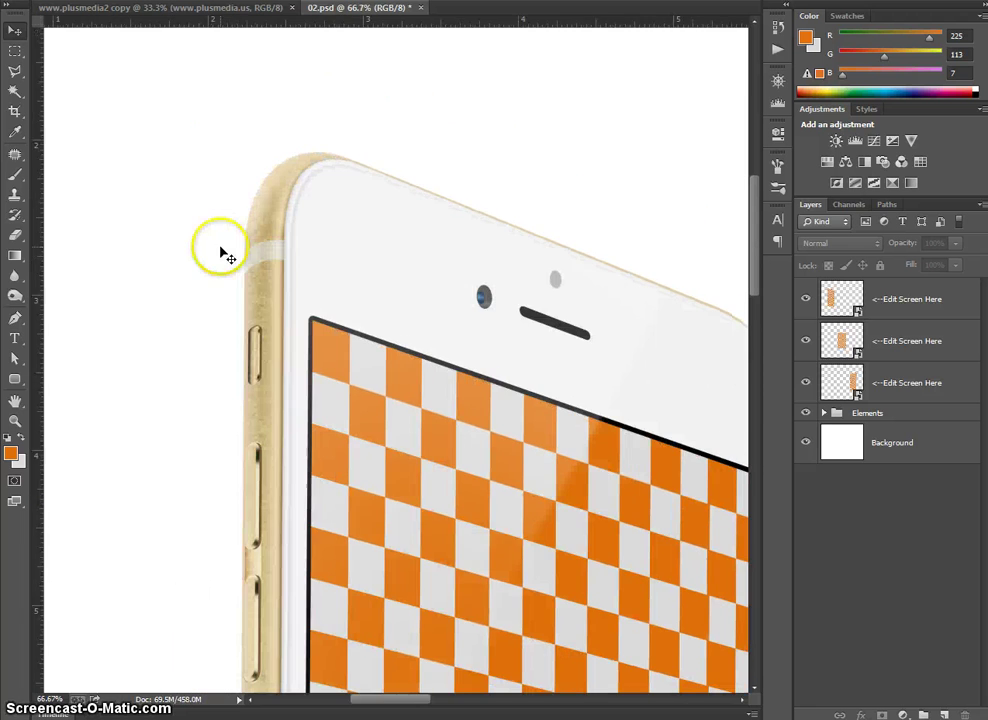
key(ctrl+minus)
key(ctrl+minus)
key(ctrl+minus)
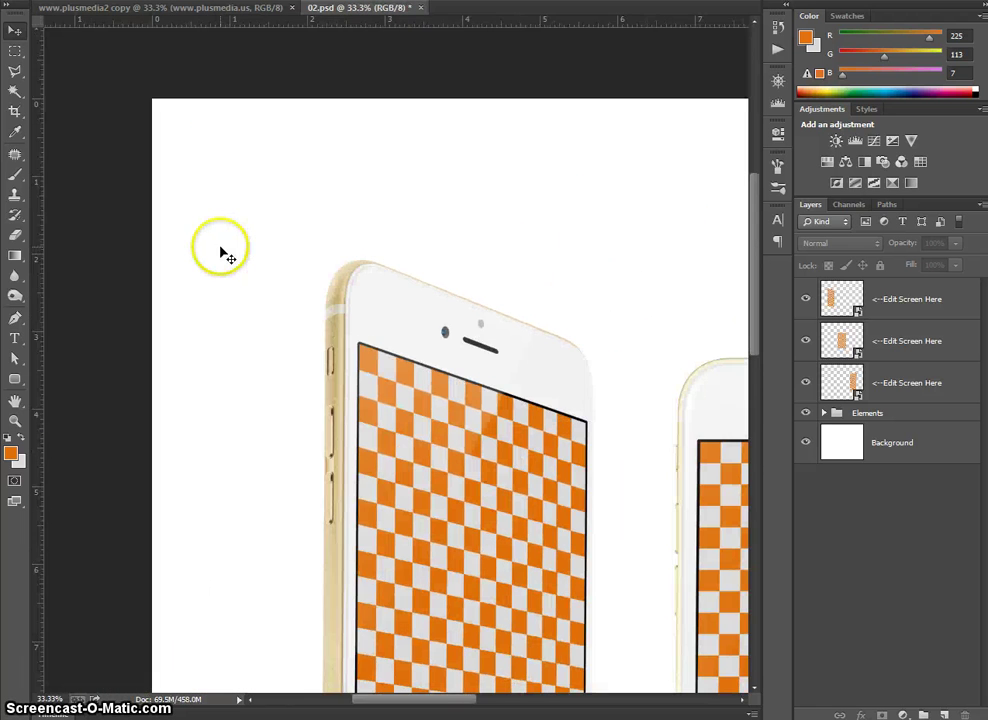
Step: Open the left phone's screen smart object in 02.psd and place the plusmedia artwork in it, covering the whole canvas
drag(441, 434, 386, 399)
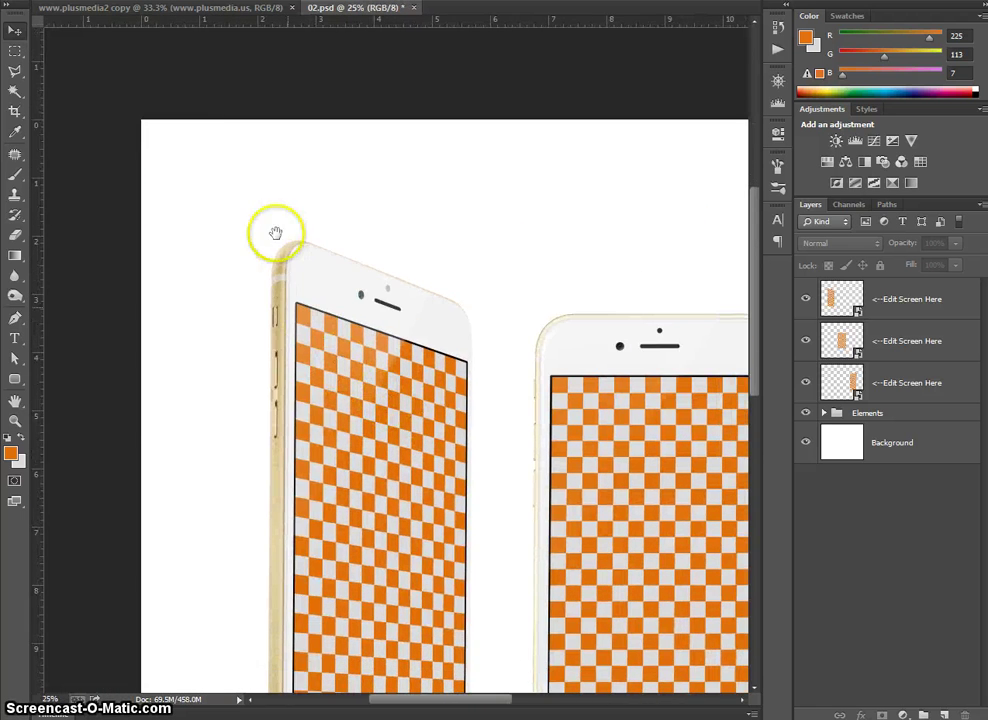
drag(269, 232, 262, 195)
key(ctrl+minus)
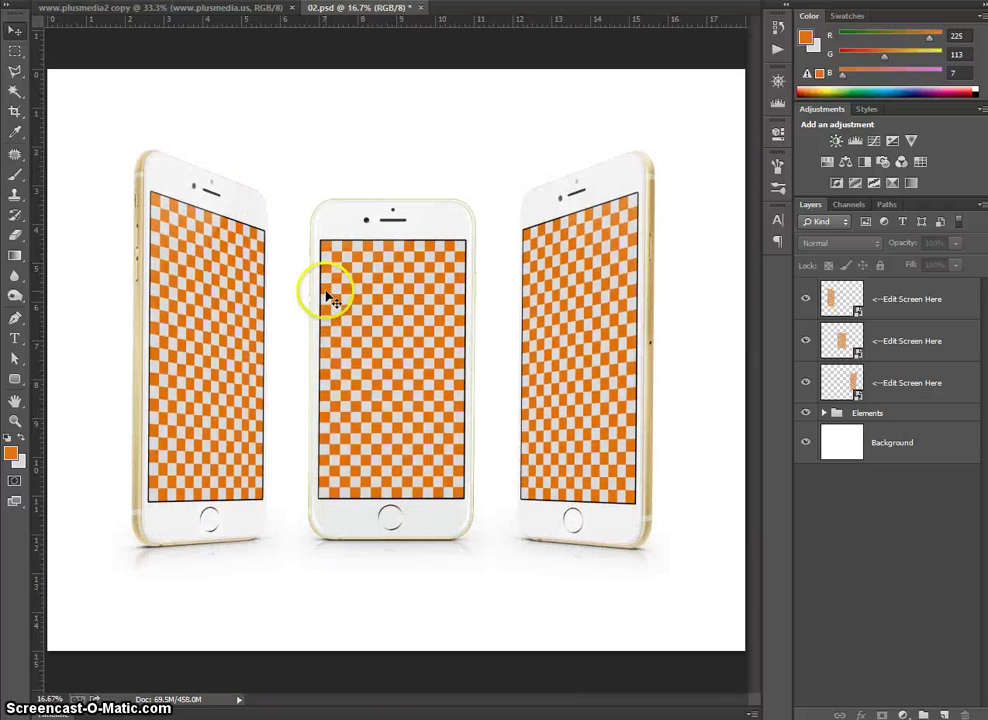
click(832, 300)
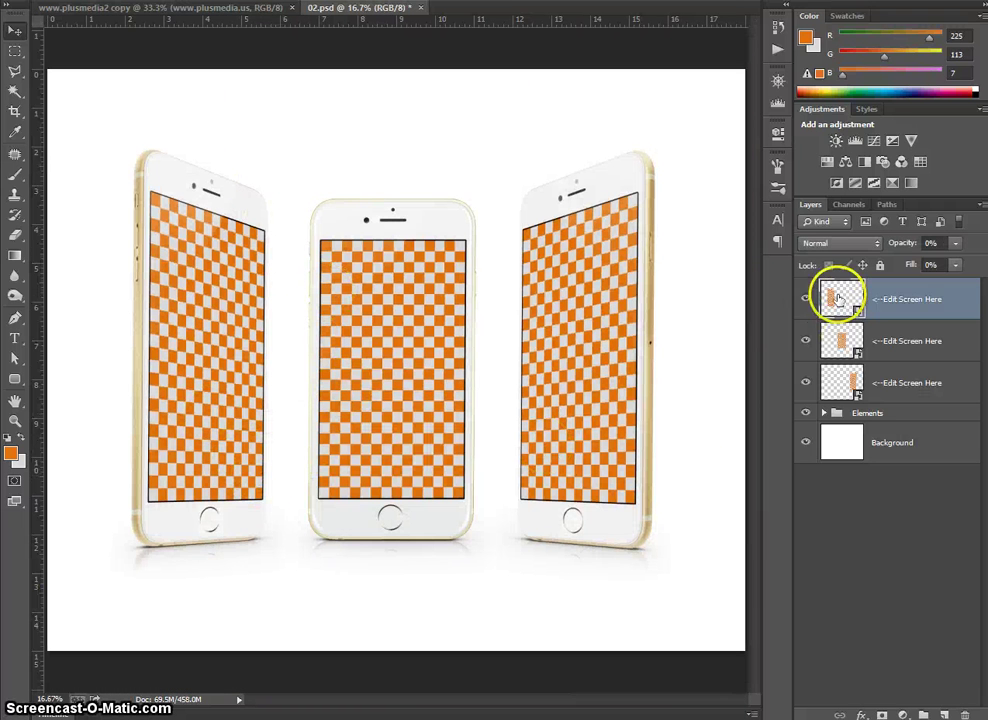
double_click(832, 300)
click(576, 276)
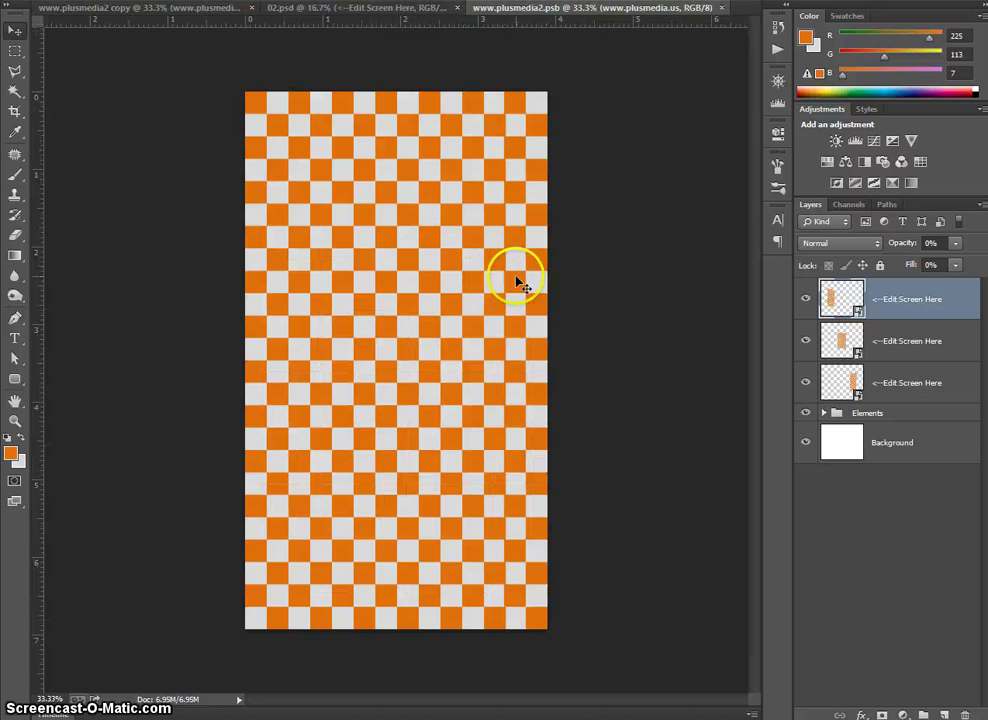
click(130, 8)
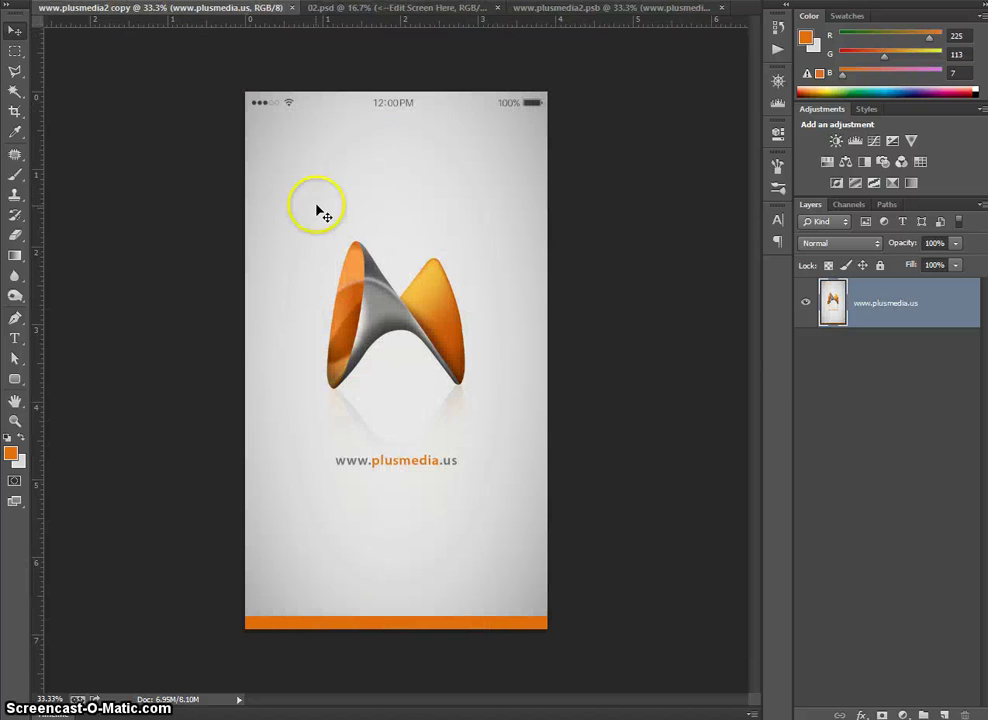
drag(424, 154, 437, 216)
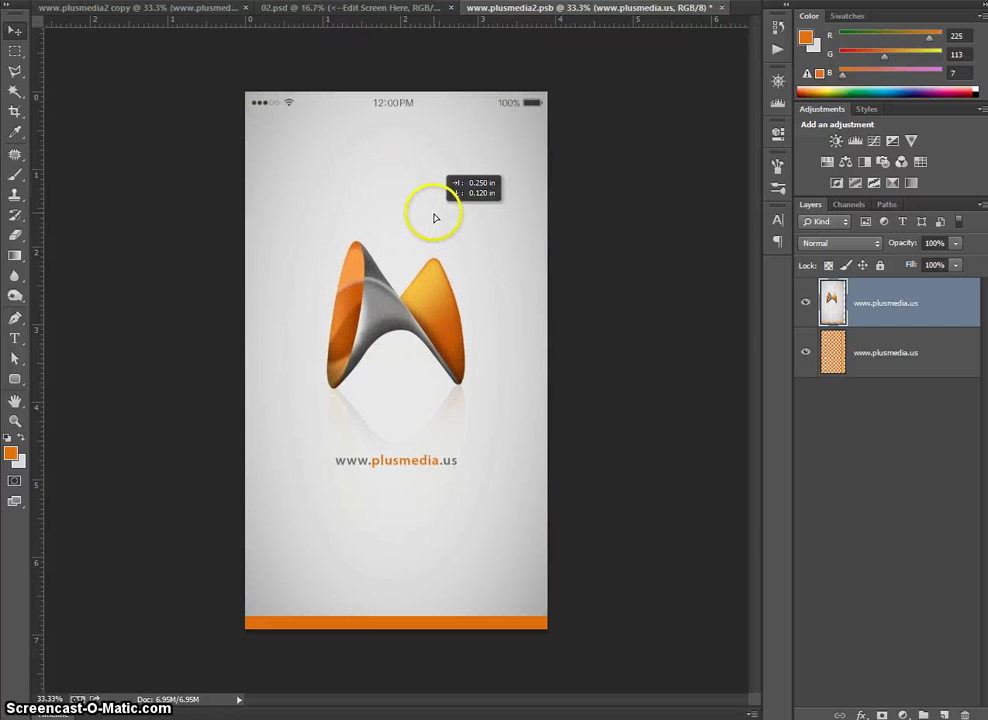
click(869, 360)
key(Delete)
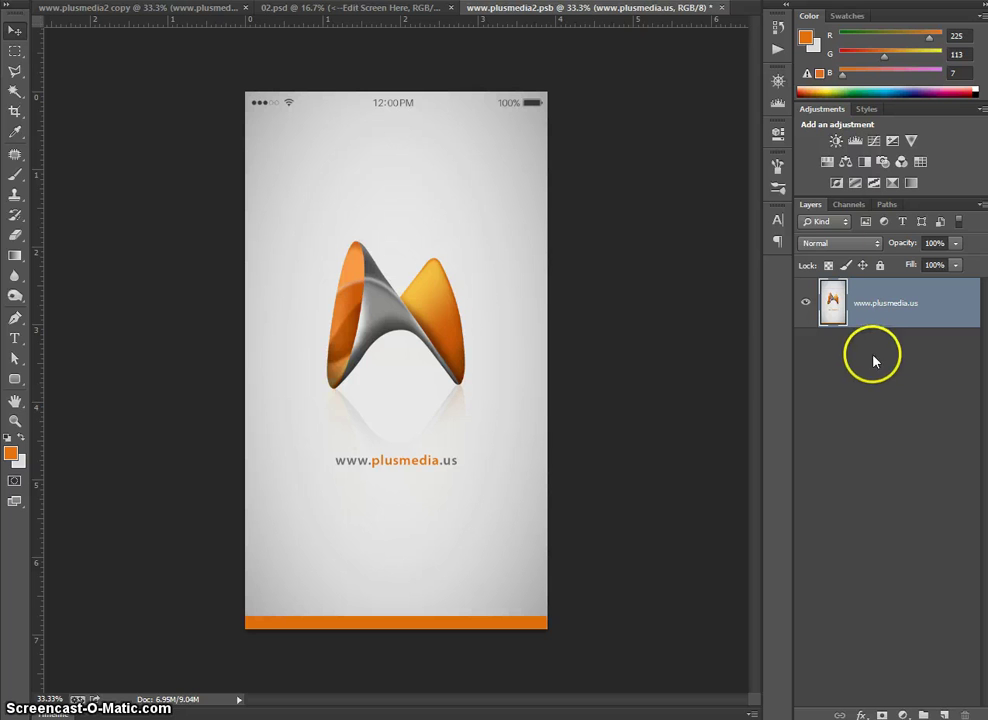
click(722, 12)
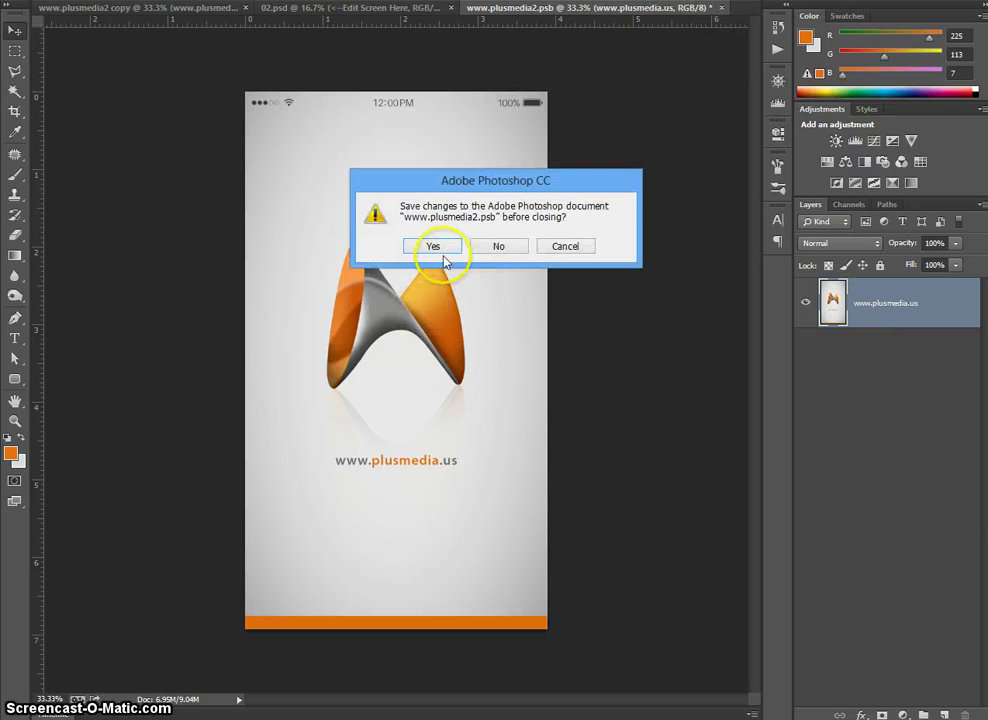
click(440, 251)
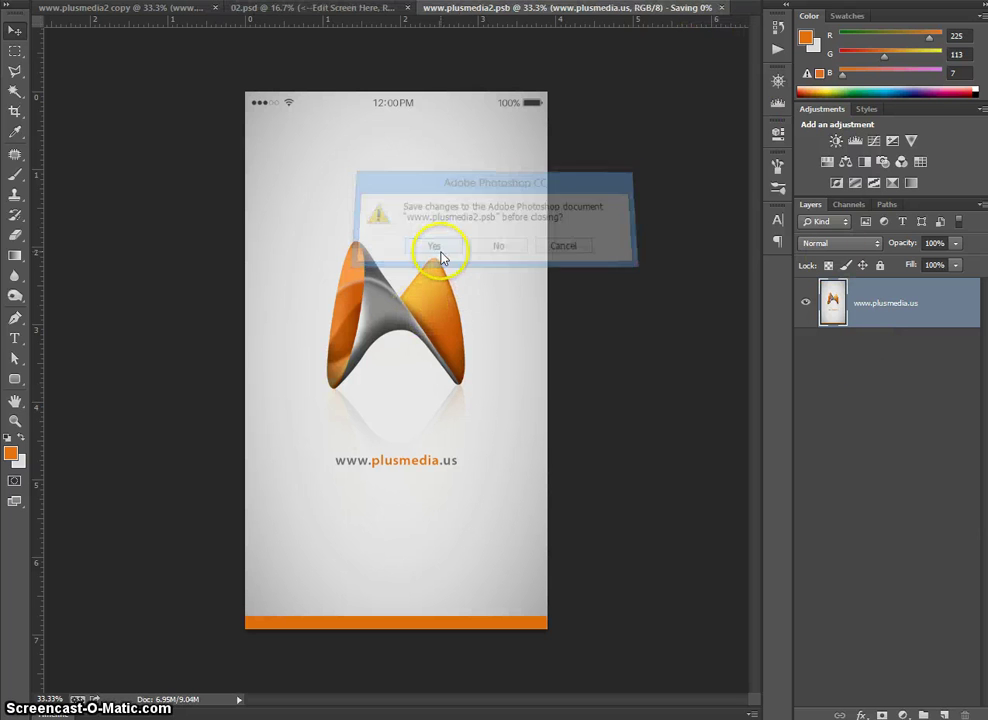
click(354, 9)
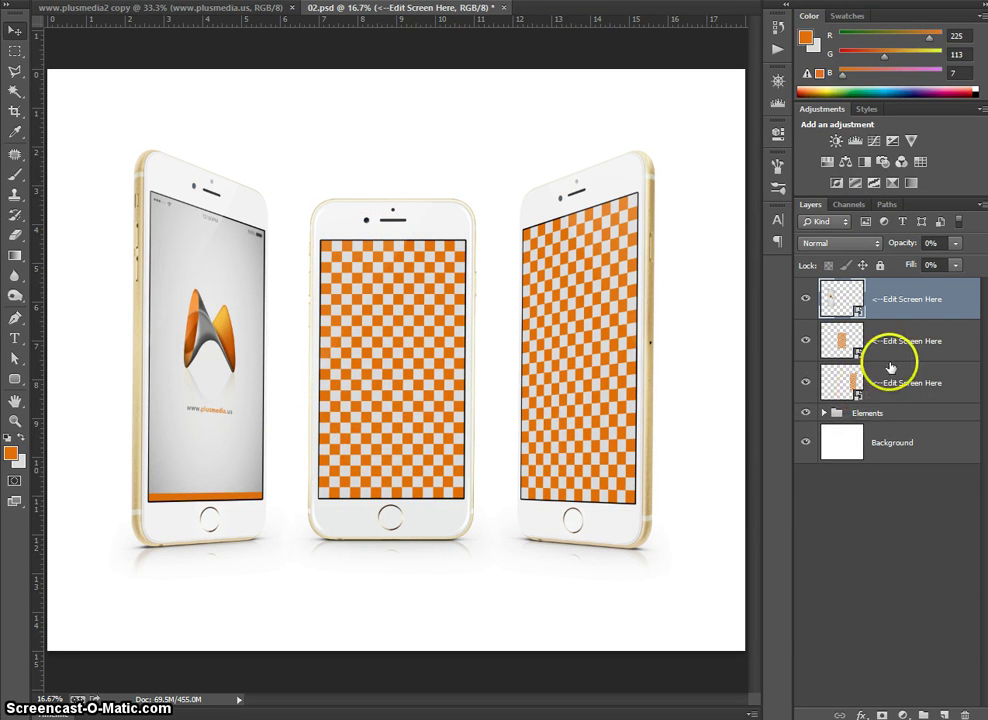
Step: Open the center phone's screen smart object and copy the plusmedia artwork into it, aligned with the canvas
double_click(843, 342)
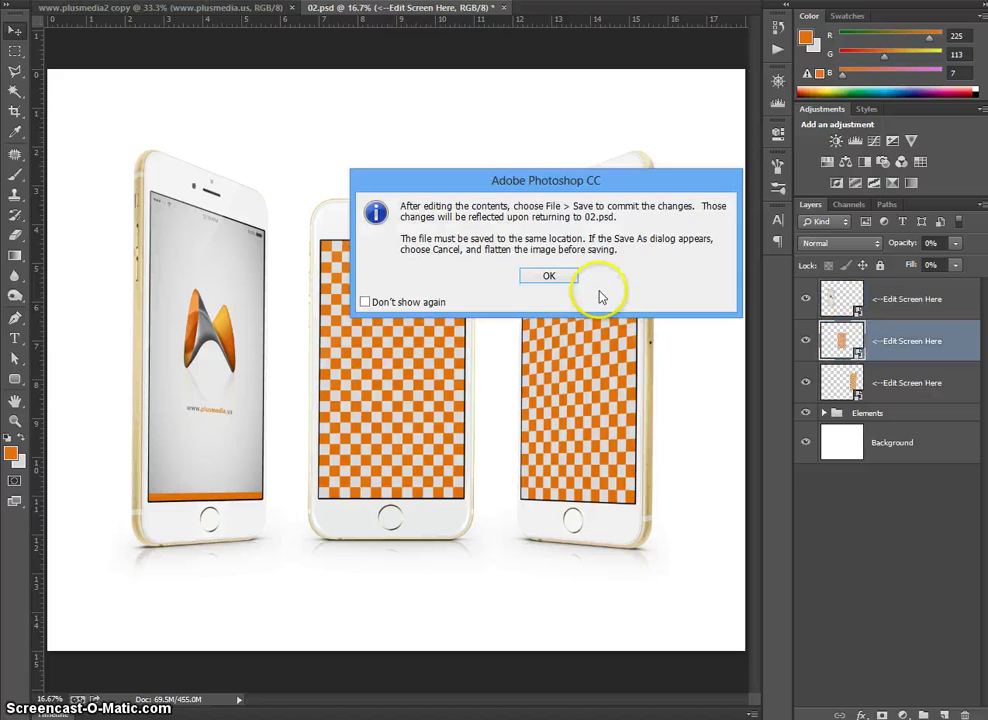
click(549, 279)
click(167, 8)
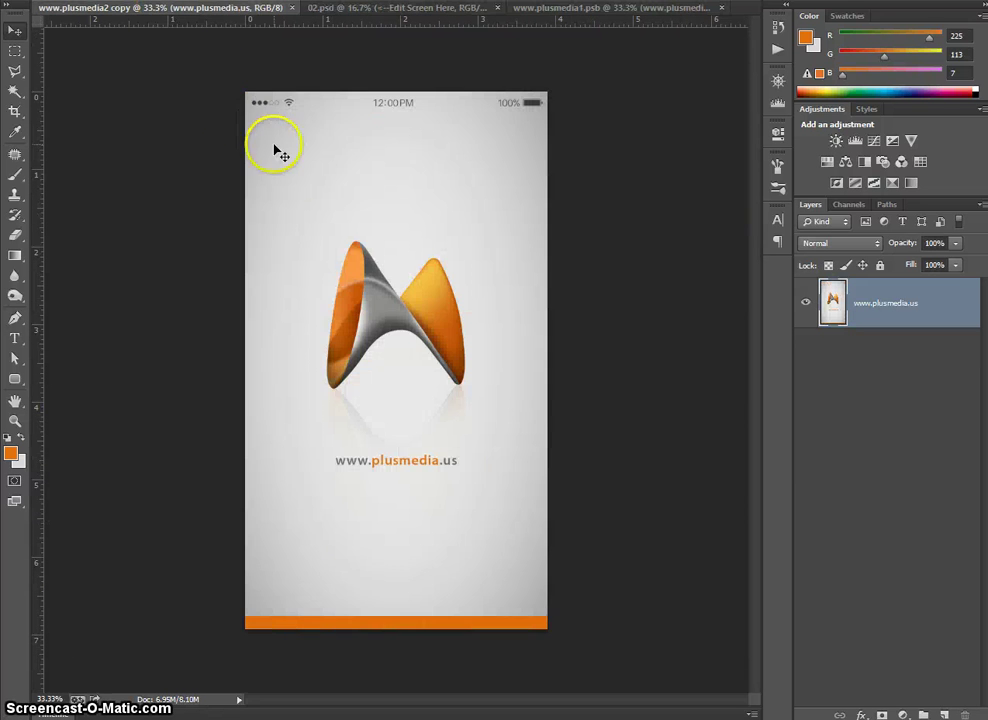
drag(276, 150, 333, 156)
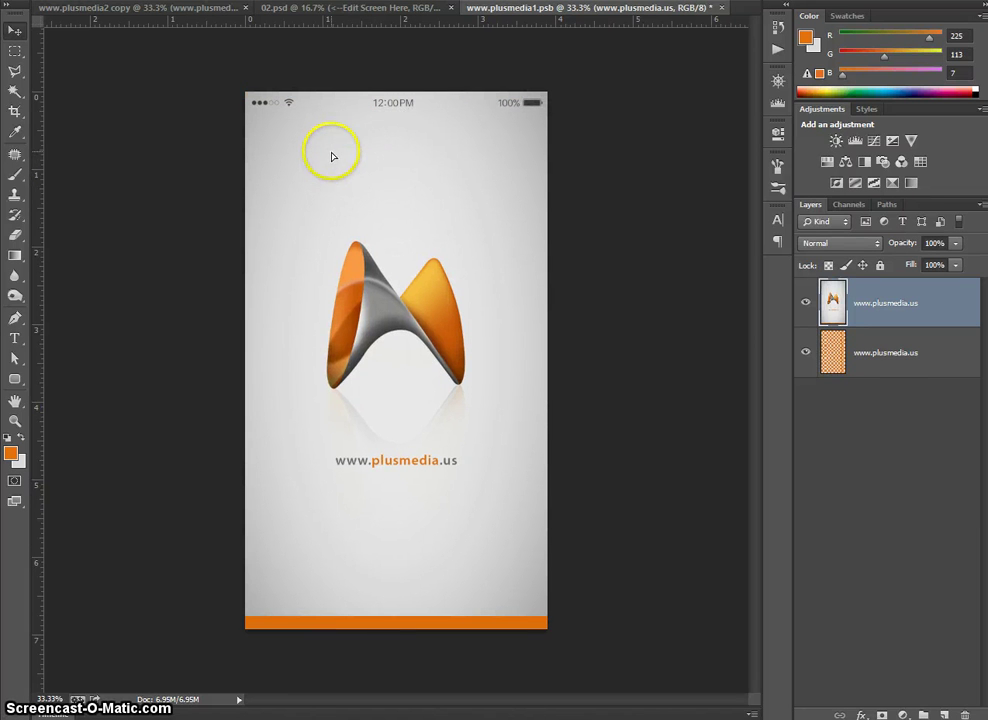
click(884, 352)
key(Delete)
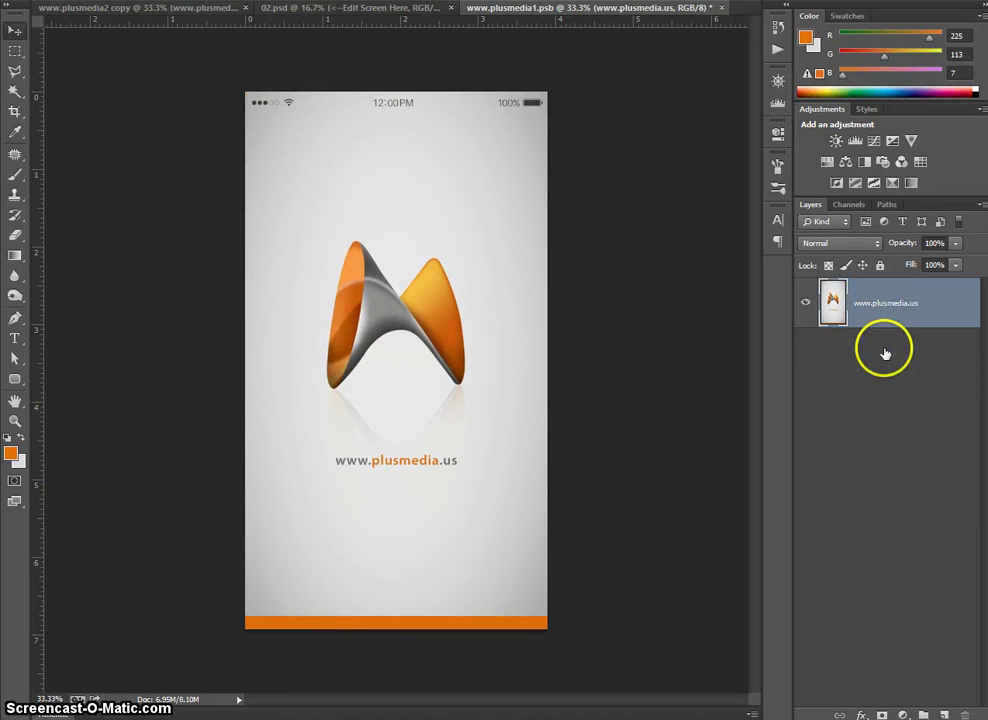
click(722, 9)
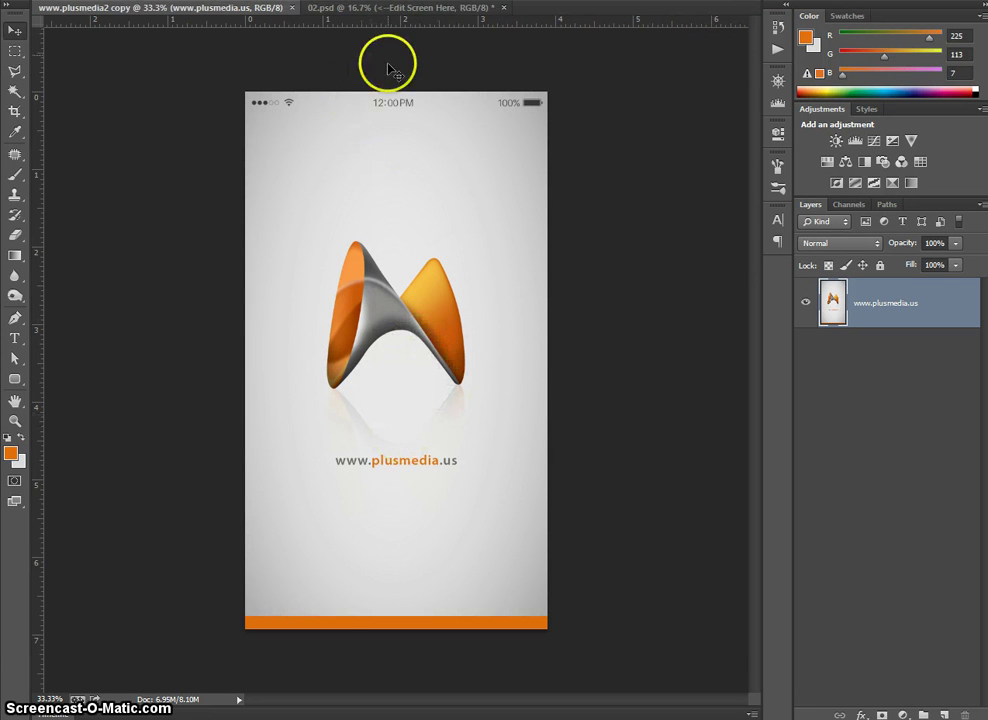
click(378, 9)
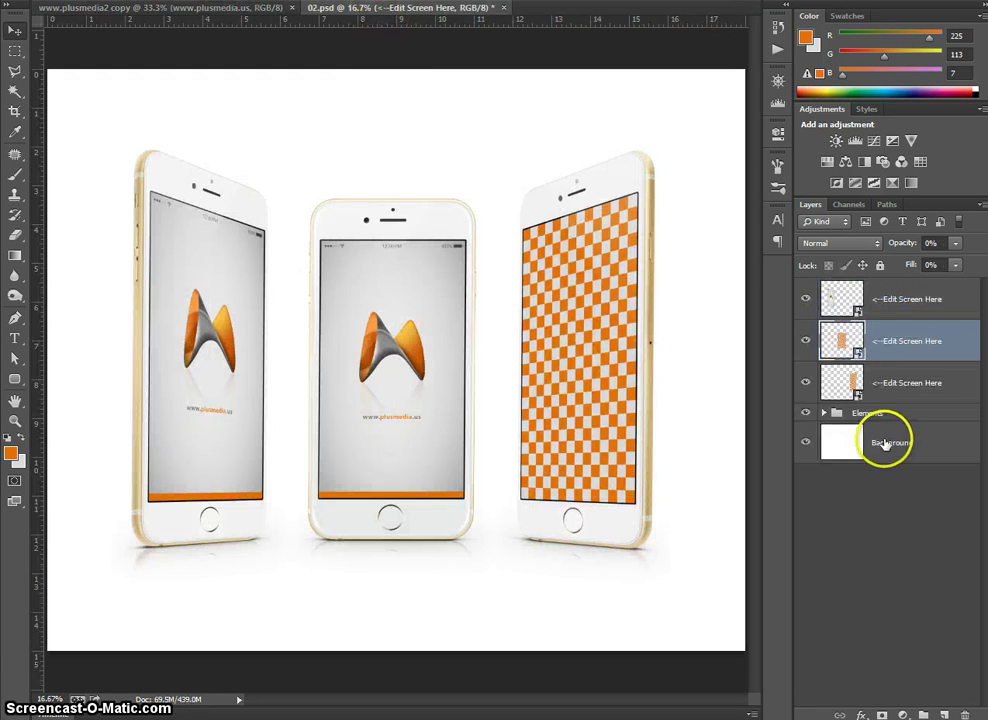
Step: Open the right phone's screen smart object and copy the plusmedia artwork in so it fills the canvas
double_click(840, 376)
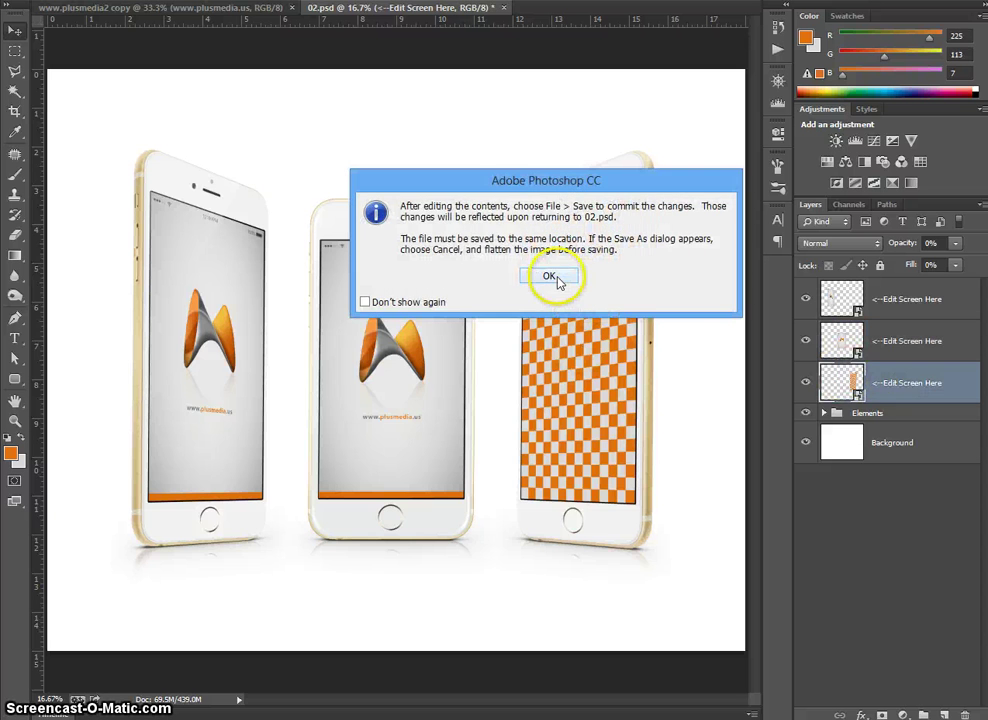
click(545, 277)
click(176, 11)
drag(389, 192, 399, 235)
click(896, 352)
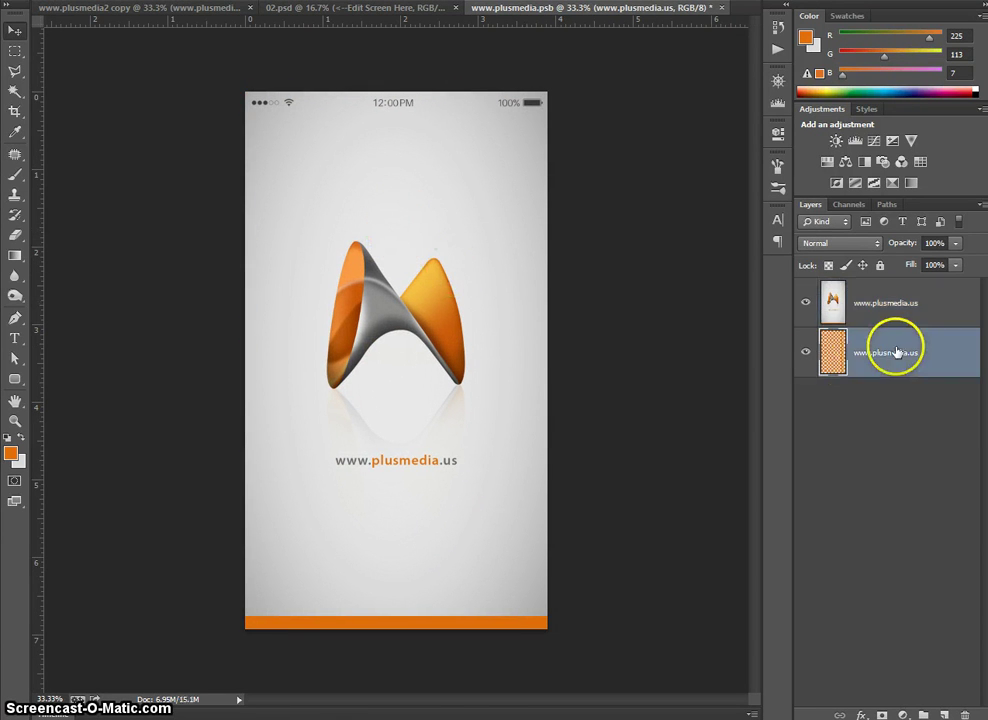
key(Delete)
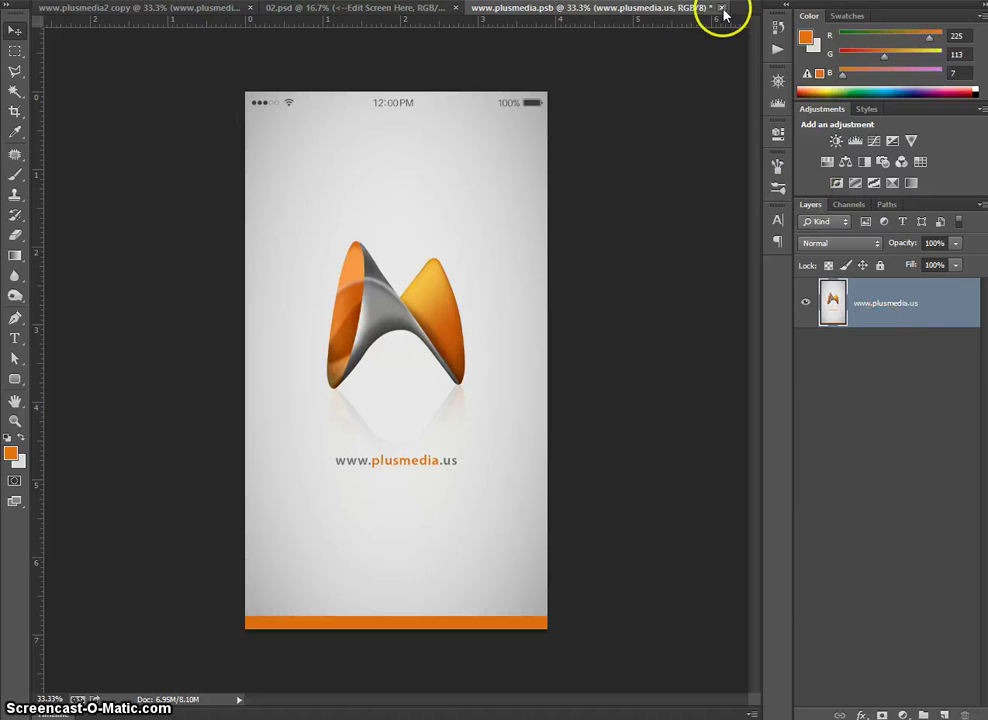
key(ctrl+w)
click(455, 248)
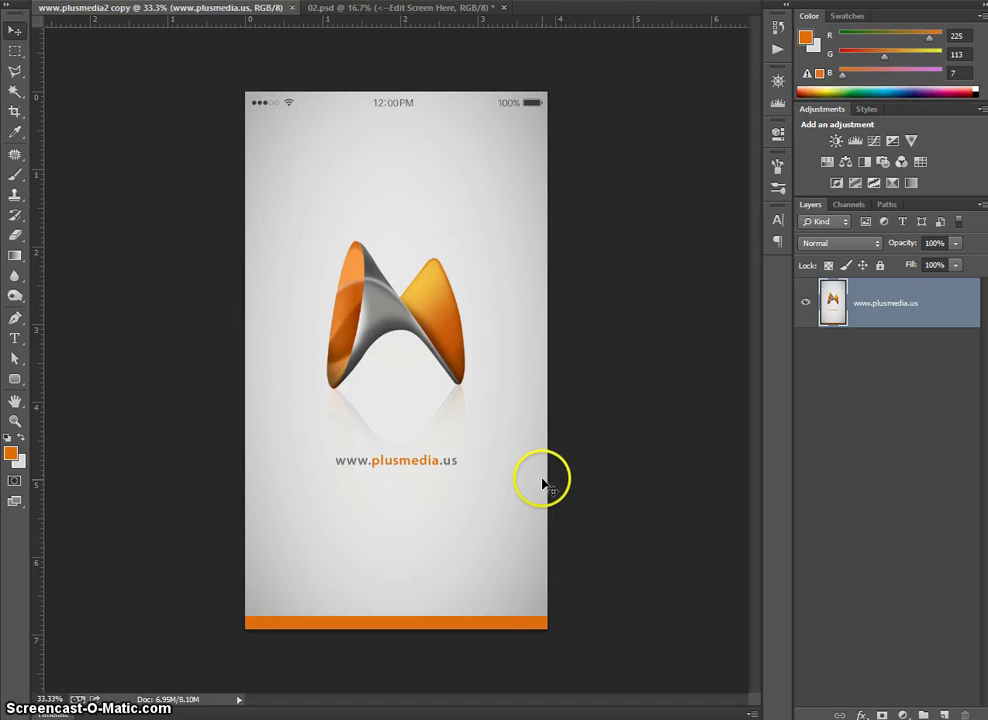
click(405, 8)
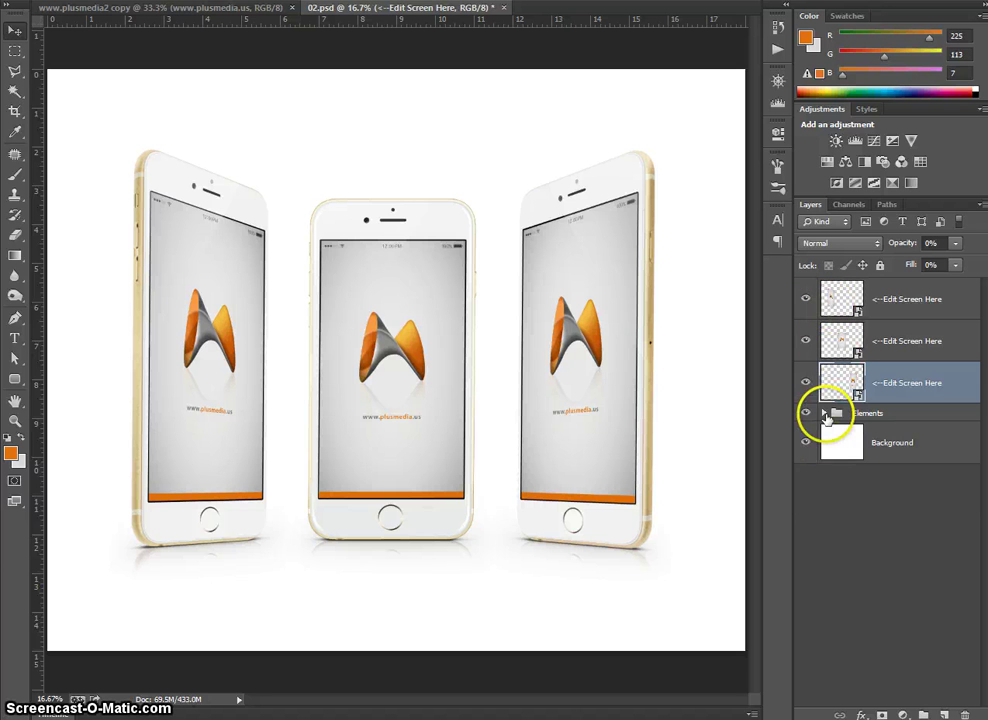
Step: Hide the three <--Edit Screen Here layers and move the Center Phone group left so it sits partly behind the left phone
click(824, 413)
click(806, 385)
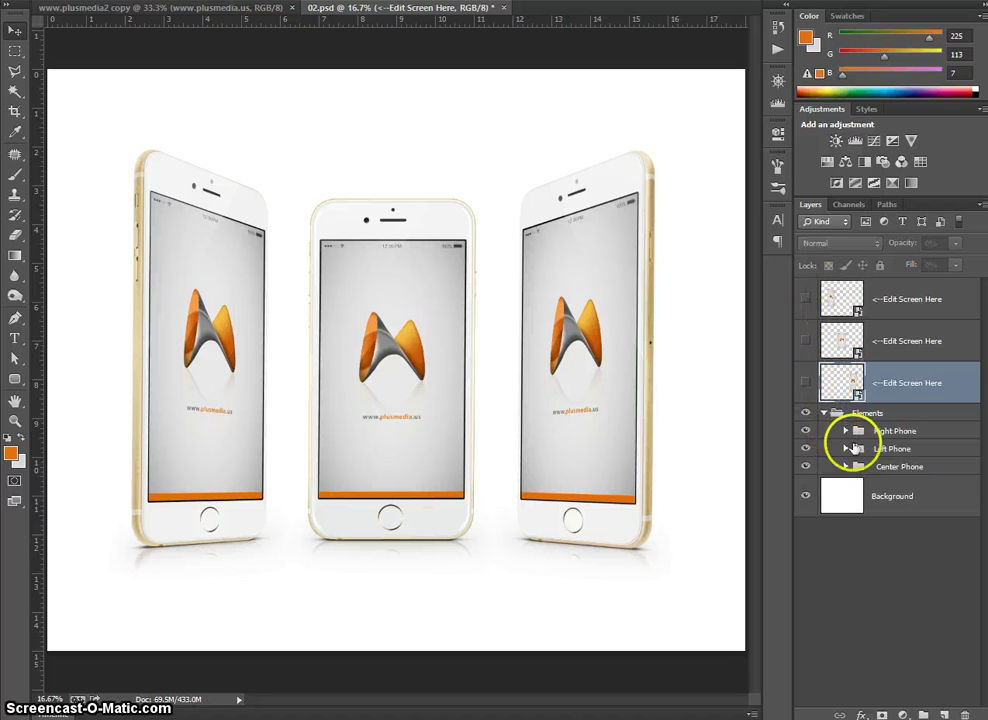
click(897, 467)
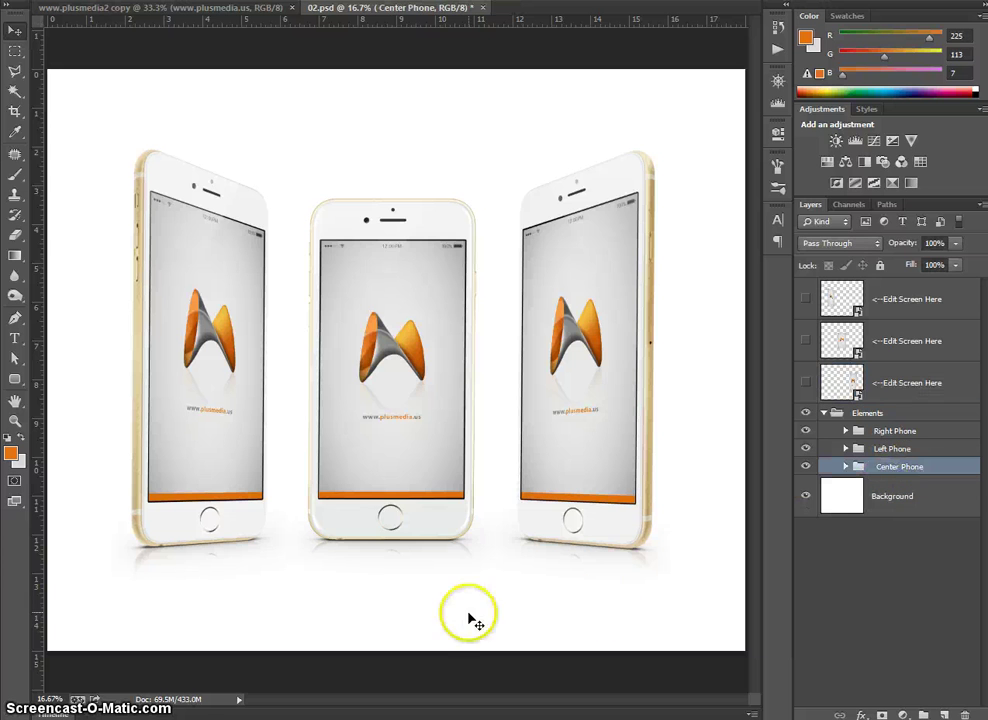
drag(437, 508, 346, 519)
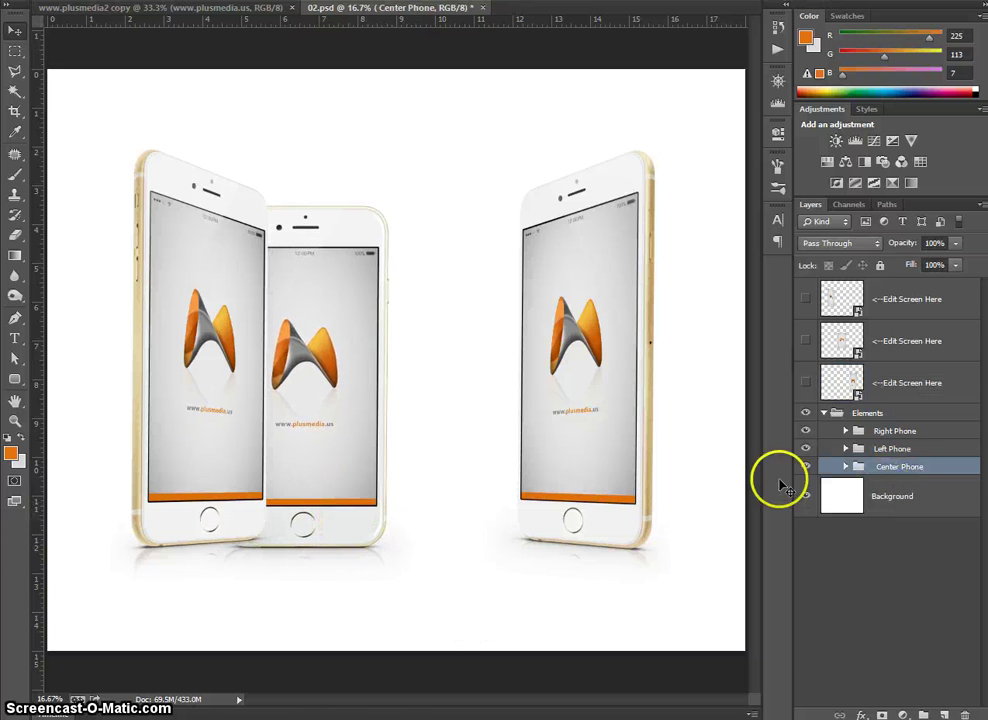
Step: Raise the Center Phone group to the top of the Elements group and shift it left and slightly down over the left phone
drag(835, 467, 897, 428)
drag(430, 452, 358, 487)
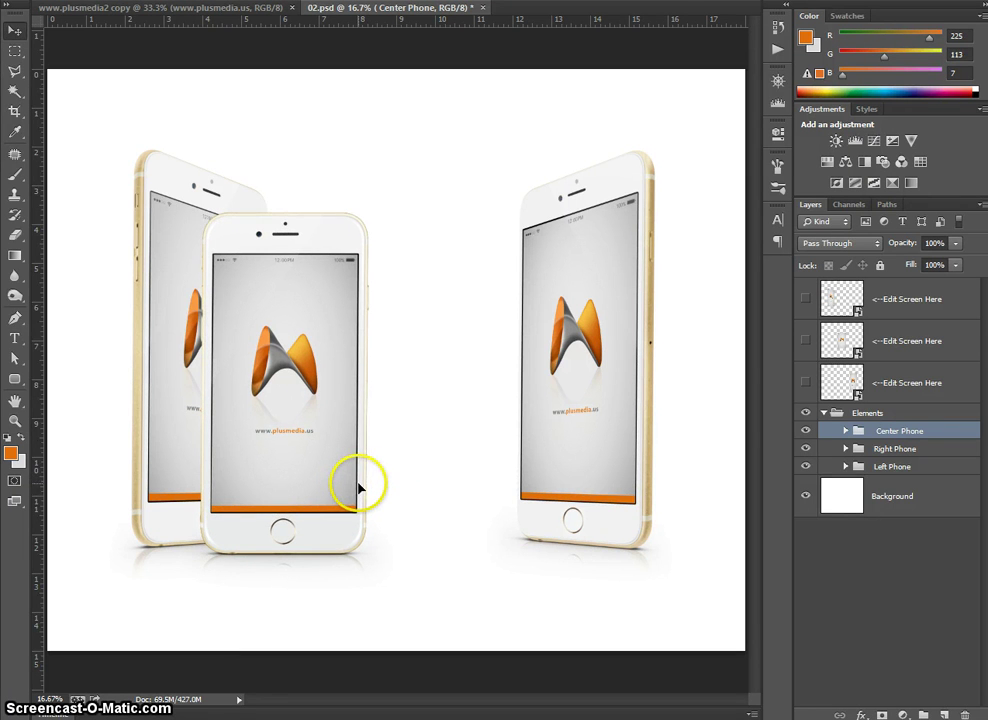
Step: Scale the Center Phone group up to about 6.2 by 11 in and nudge it slightly right
key(ctrl+t)
drag(391, 213, 390, 214)
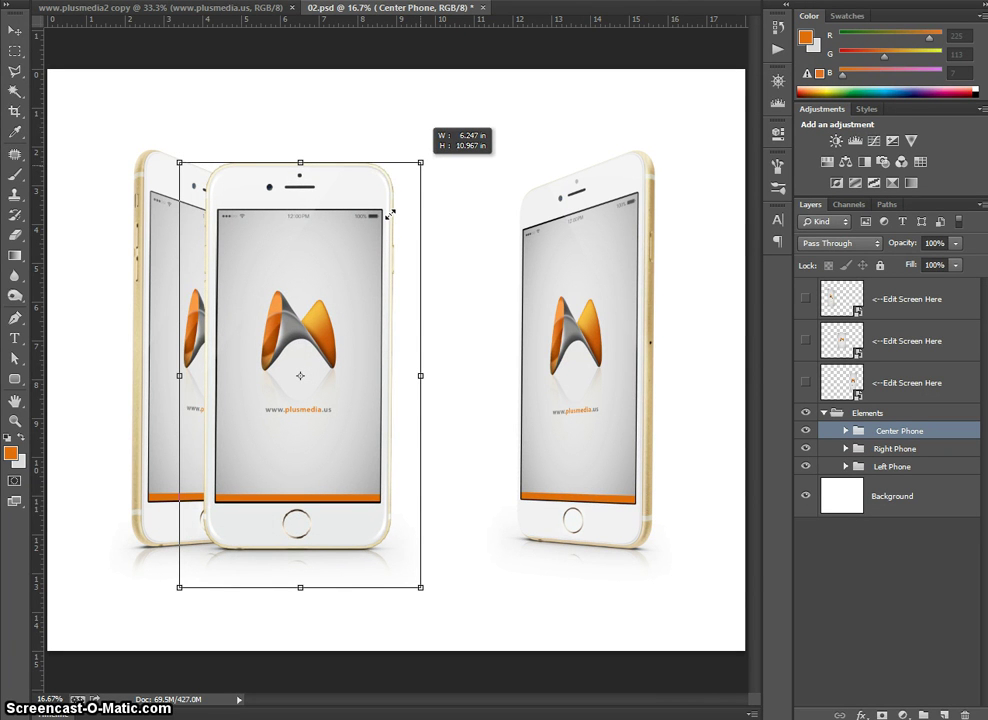
drag(390, 214, 420, 165)
key(Return)
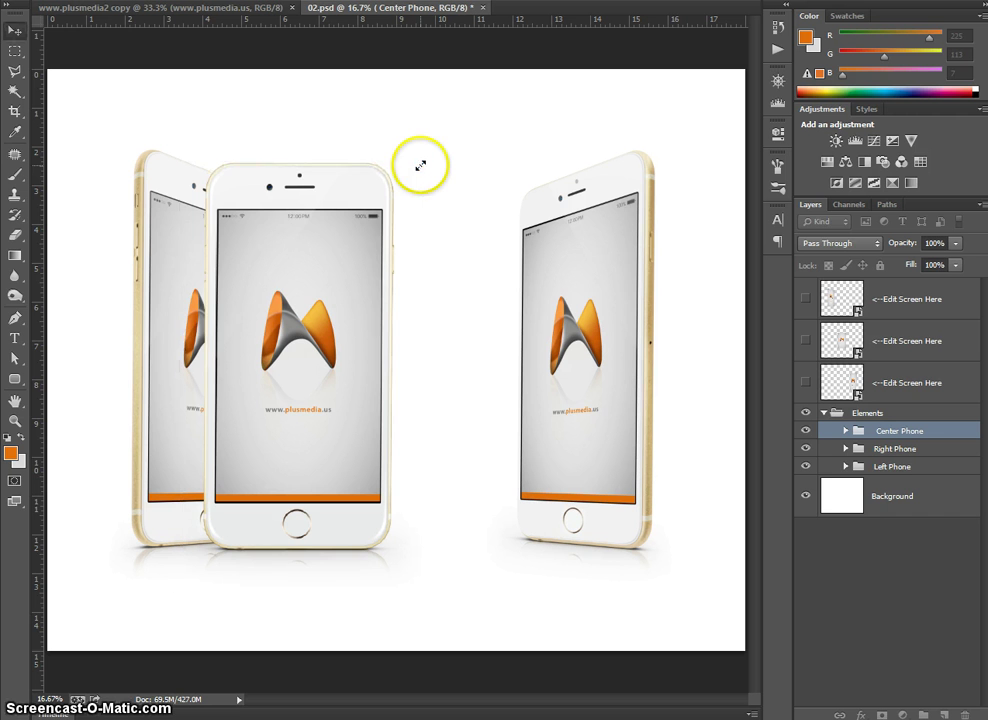
drag(388, 226, 391, 233)
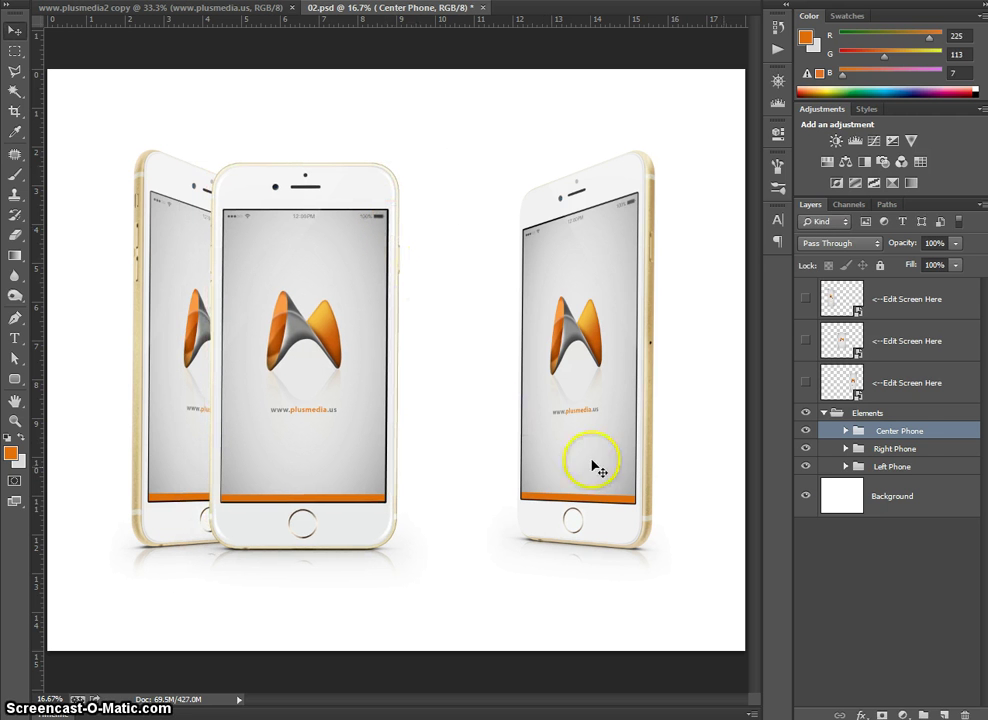
Step: Move the Right Phone group left until it is tucked behind the center phone, mirroring the left phone
click(896, 467)
click(902, 449)
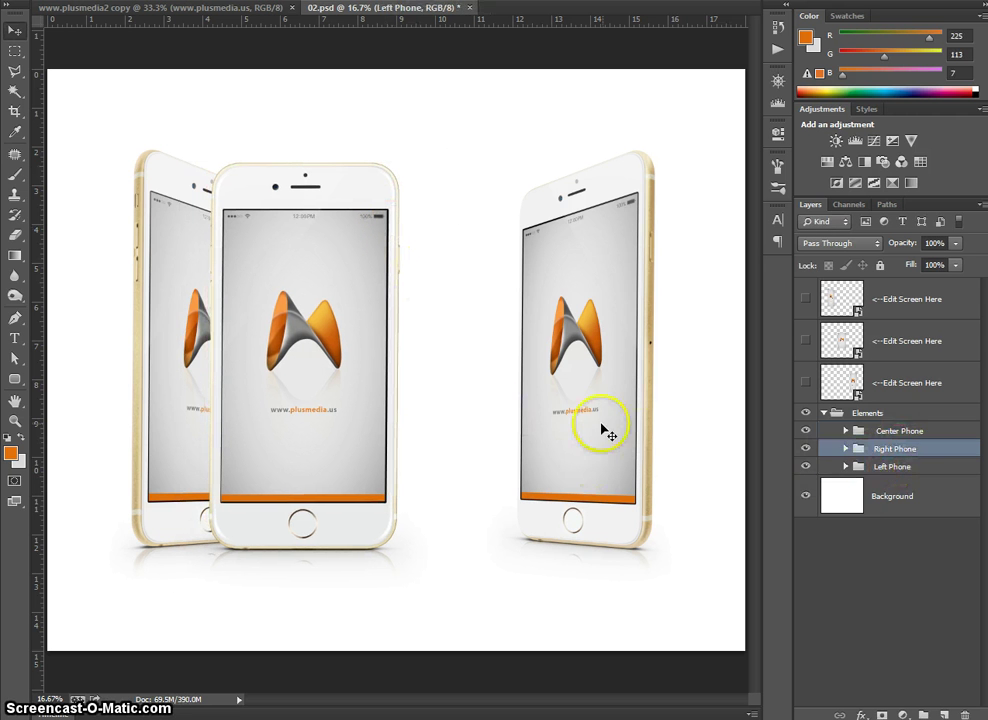
drag(602, 423, 426, 426)
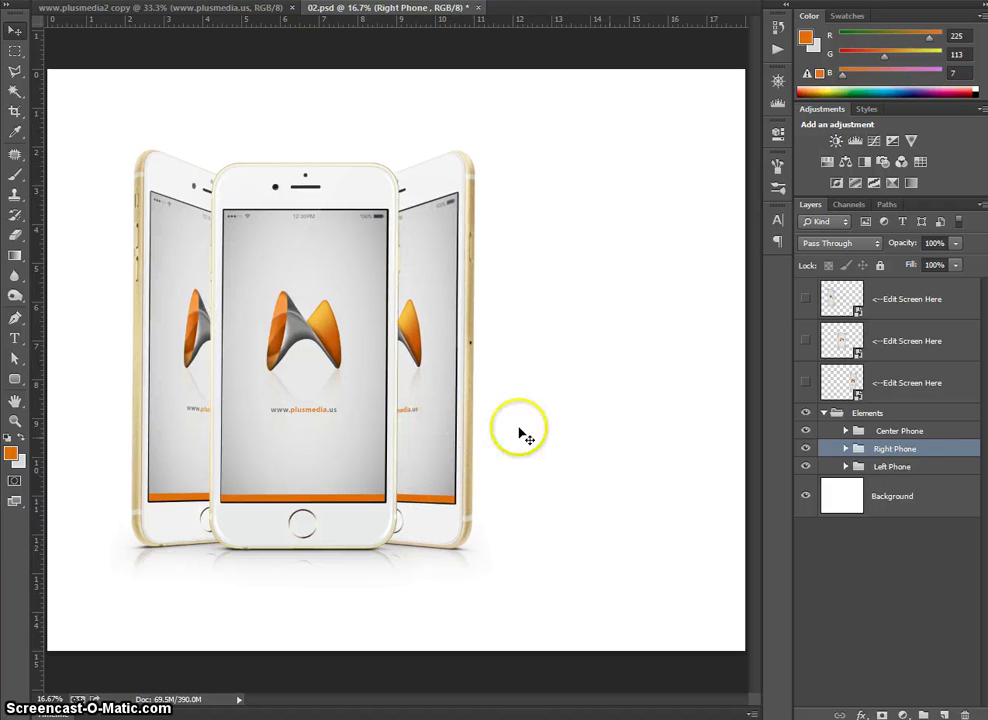
Step: Move the whole Elements group right to center the three overlapping phones on the canvas
click(889, 418)
drag(366, 397, 451, 410)
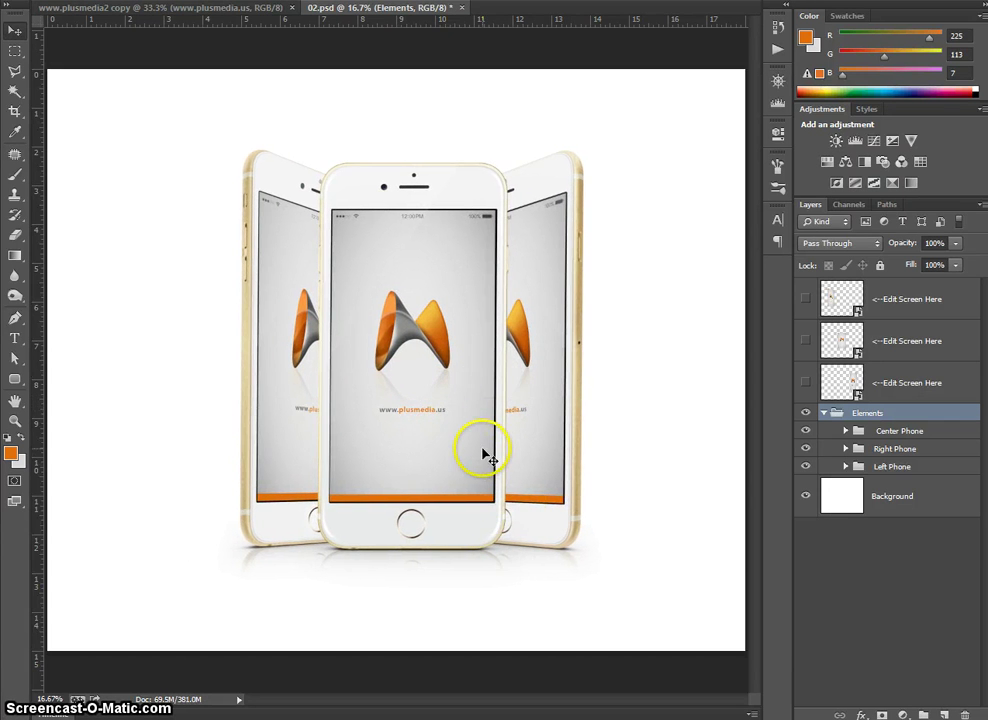
key(ctrl+minus)
drag(459, 478, 453, 478)
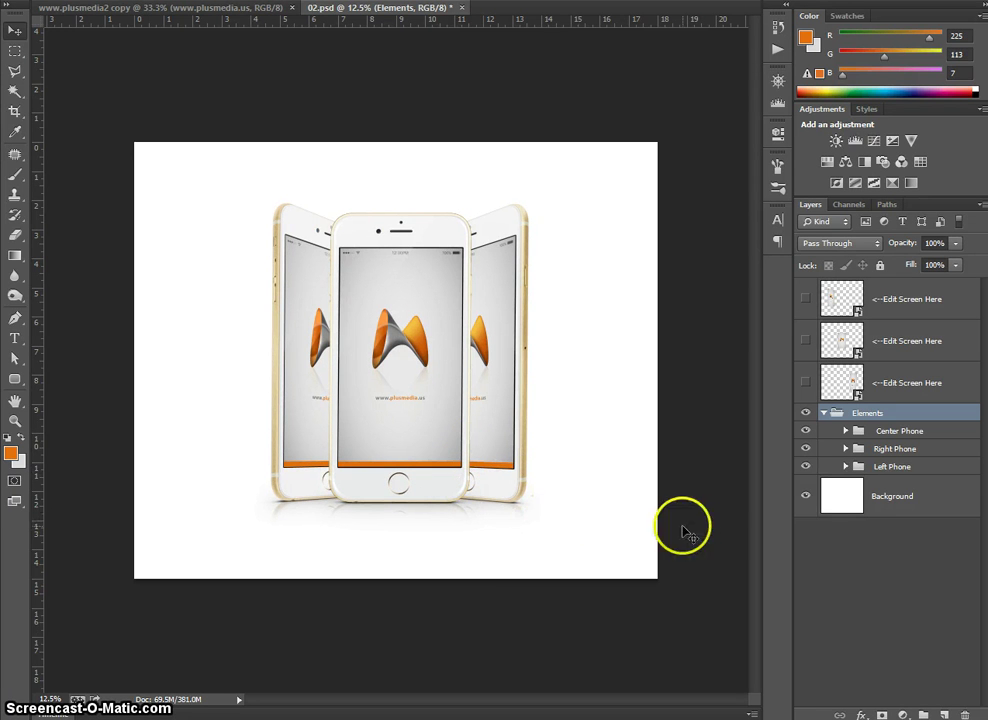
Step: Hide the Background layer to view the phones and their shadows on transparency, and show it again
click(911, 436)
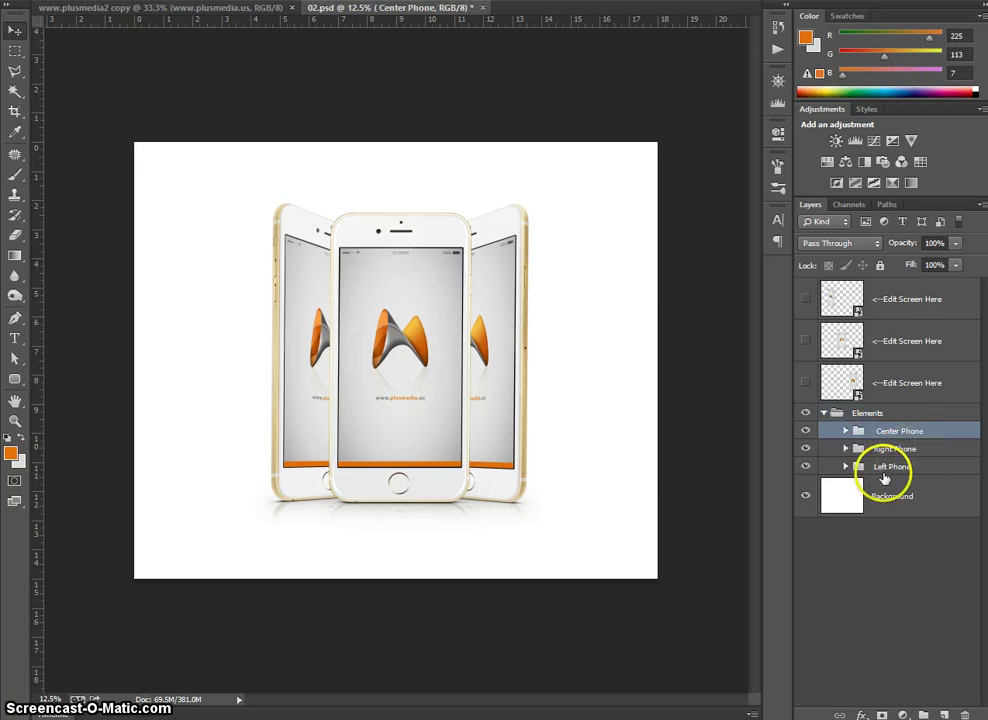
click(806, 500)
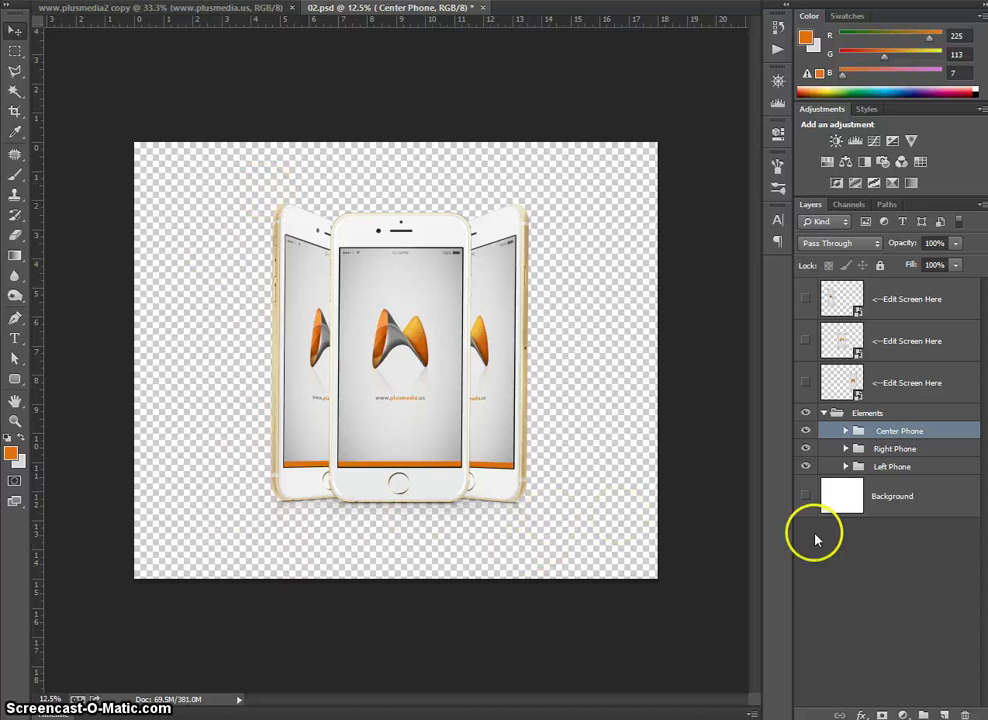
click(804, 497)
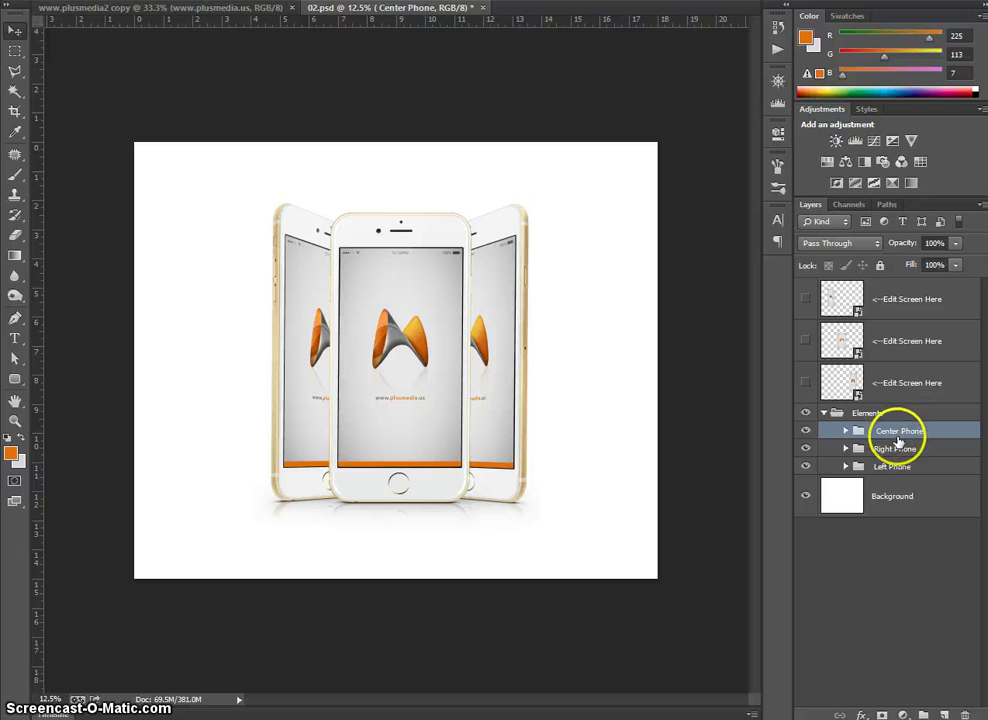
Step: Rotate the Center Phone group 90 degrees clockwise into landscape orientation in front of the two side phones
click(903, 468)
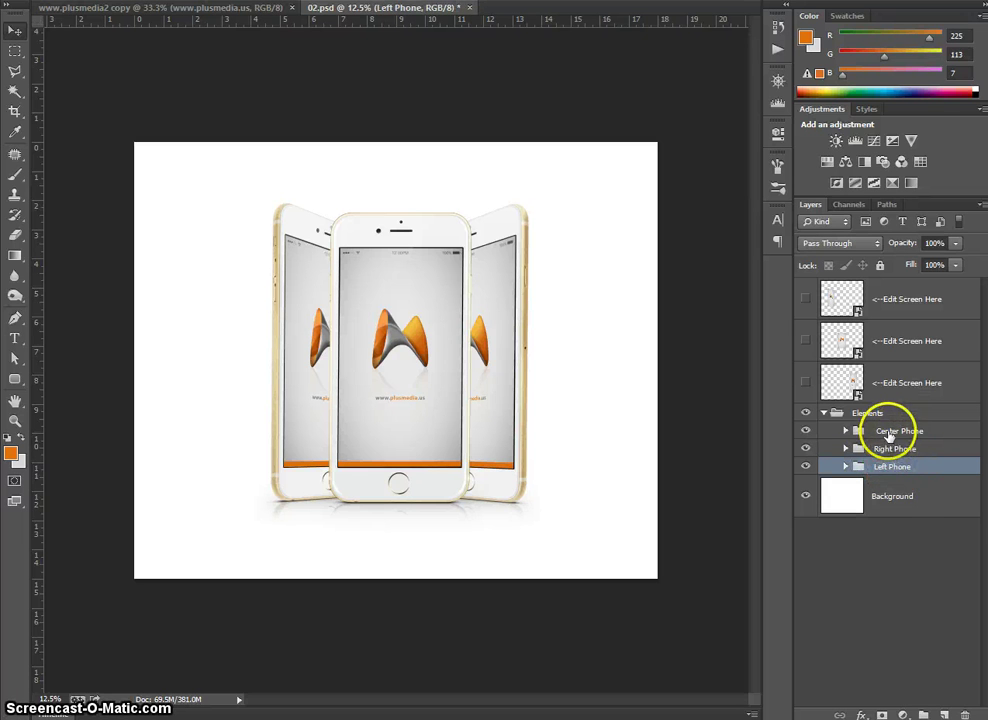
click(536, 505)
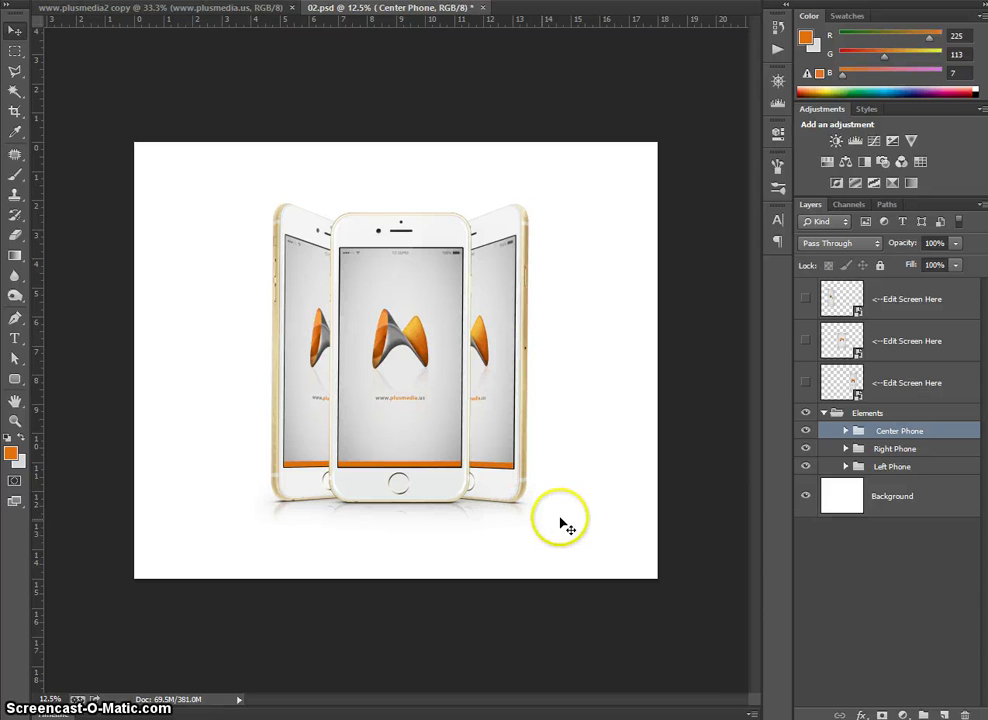
key(ctrl+t)
drag(509, 542, 509, 549)
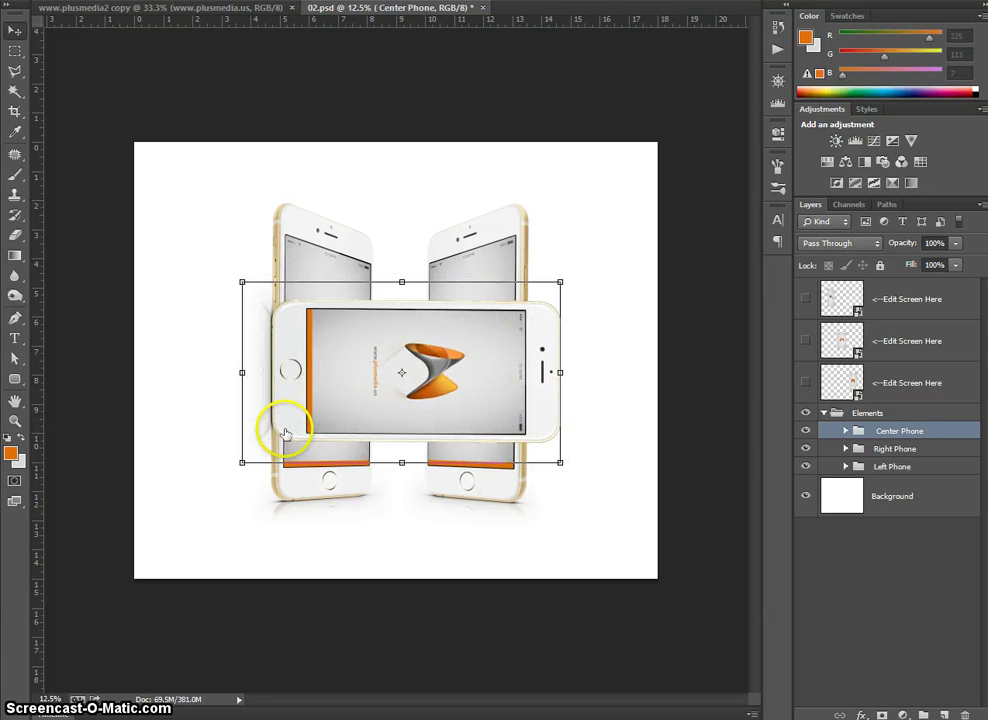
key(Return)
Step: Hide the center phone's shadow and reflex layers, and move the landscape phone down and right in front of the right phone
click(845, 430)
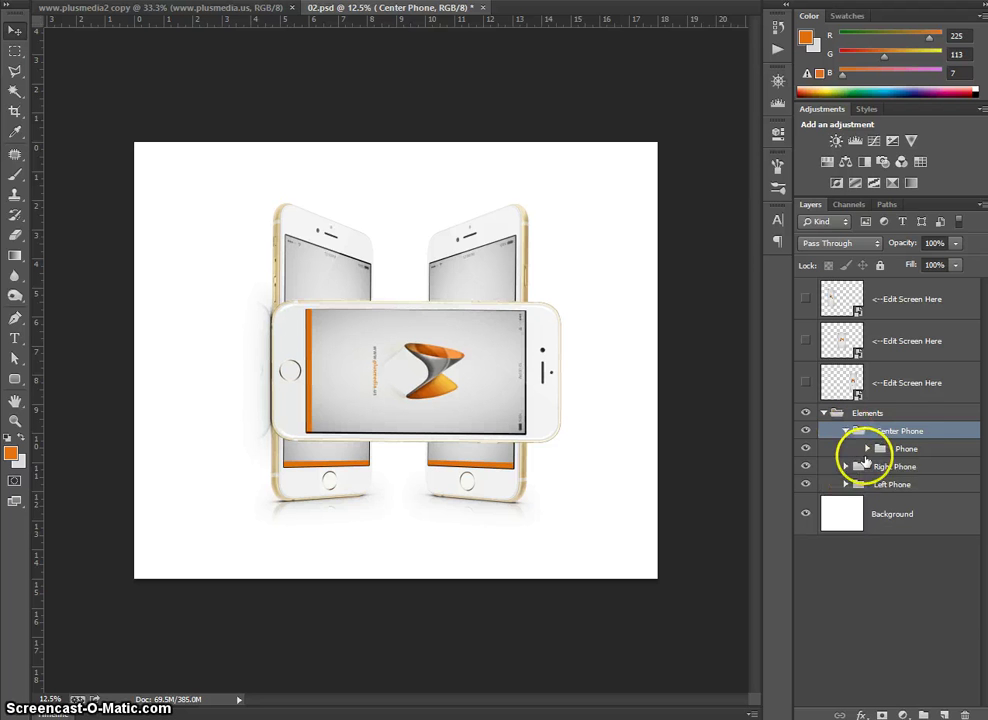
click(866, 449)
scroll(878, 520, down, 2)
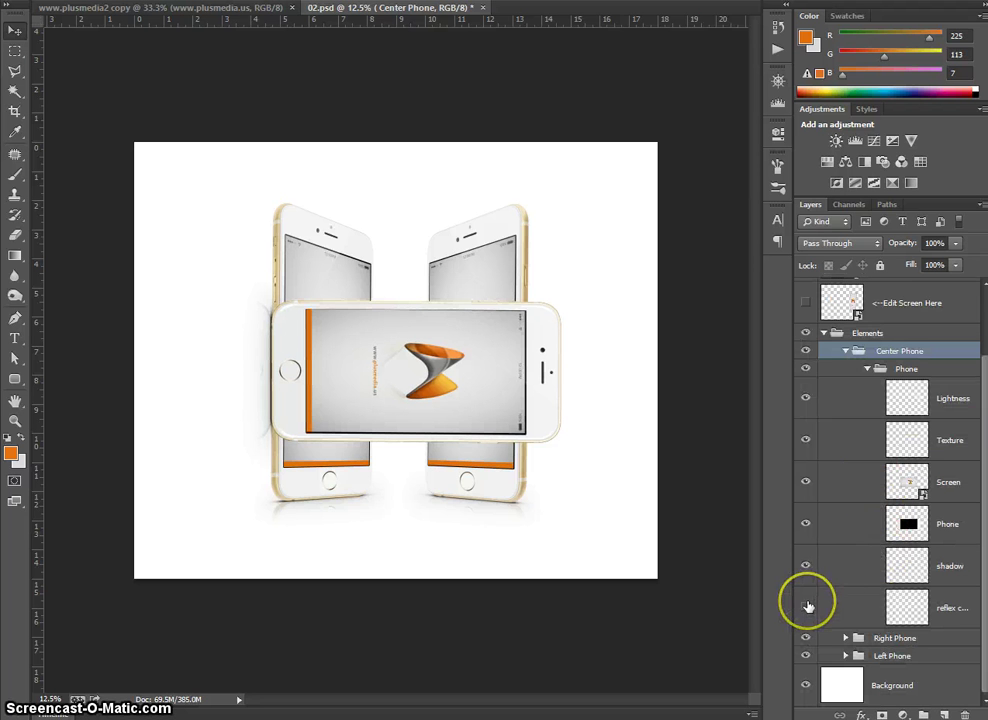
click(845, 351)
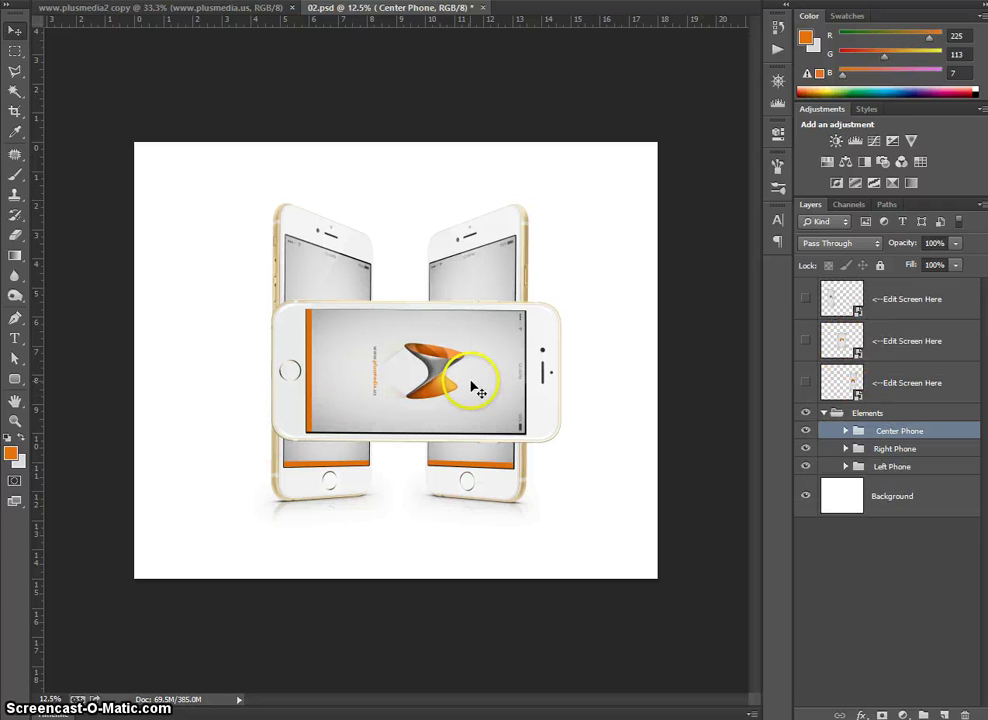
drag(551, 419, 594, 486)
Step: Show the center phone's shadow layer again, rotate it -90 degrees and place it under the landscape phone's lower edge
click(845, 432)
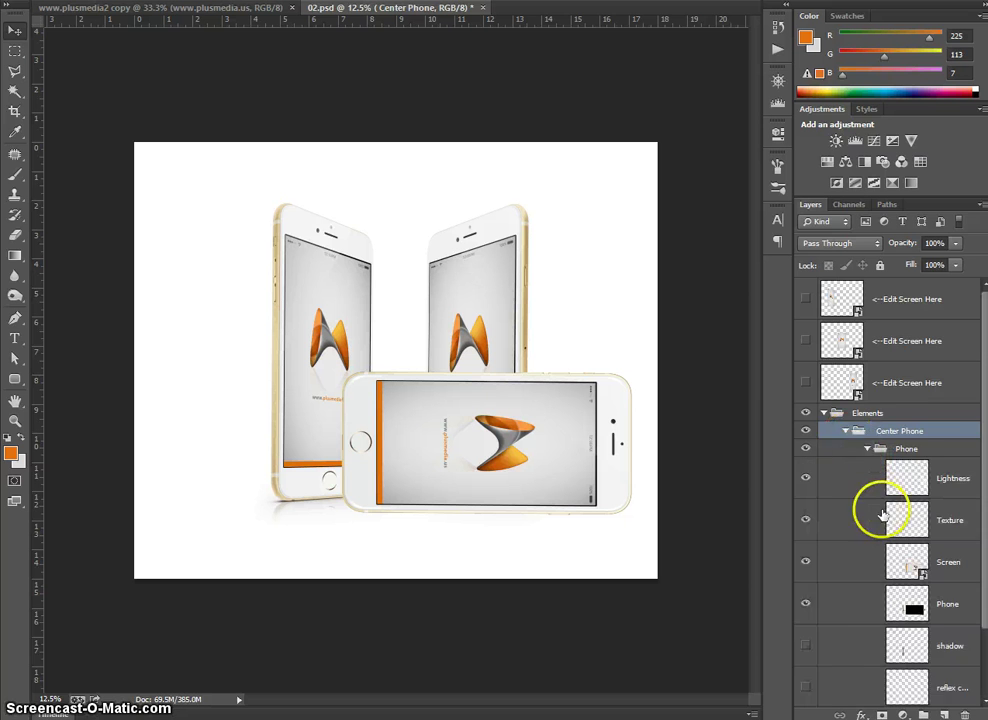
click(838, 567)
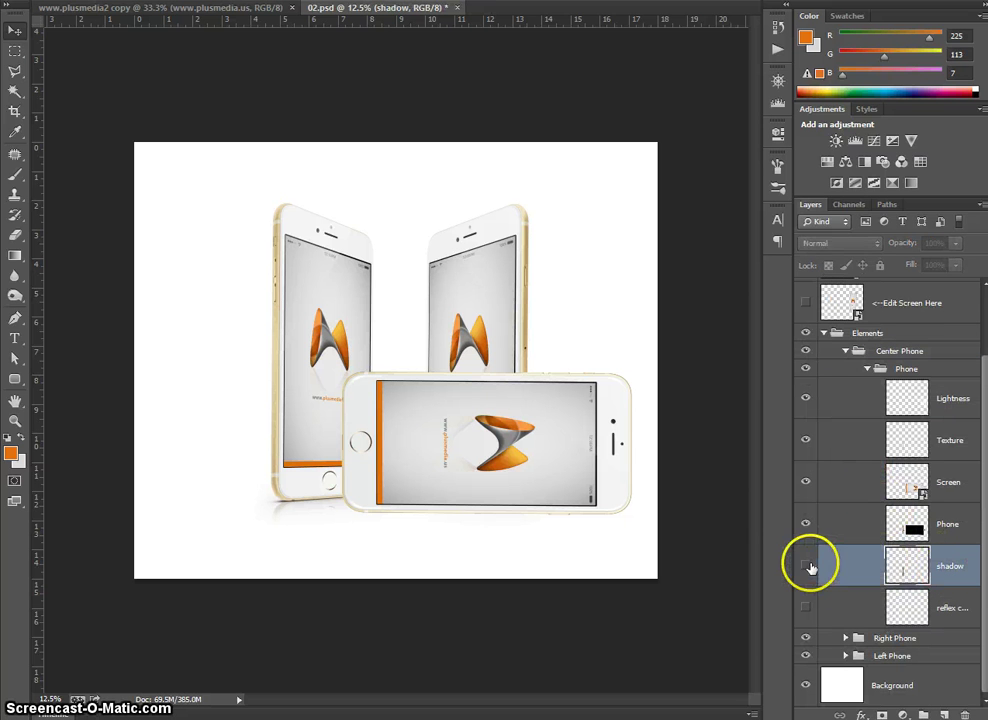
click(807, 566)
key(ctrl+t)
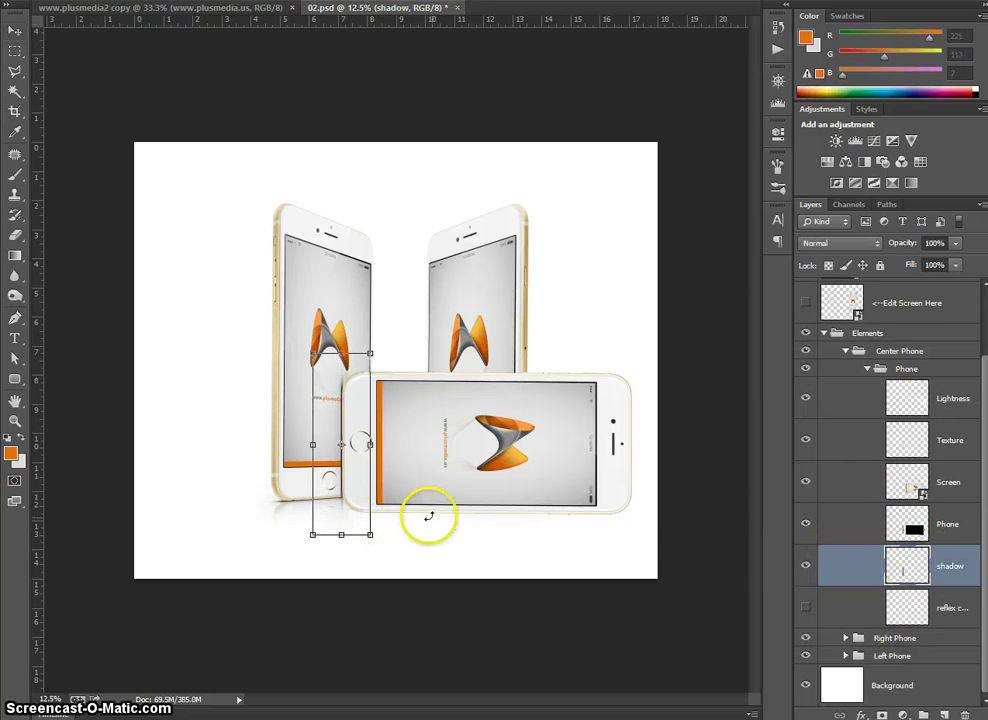
drag(399, 547, 411, 551)
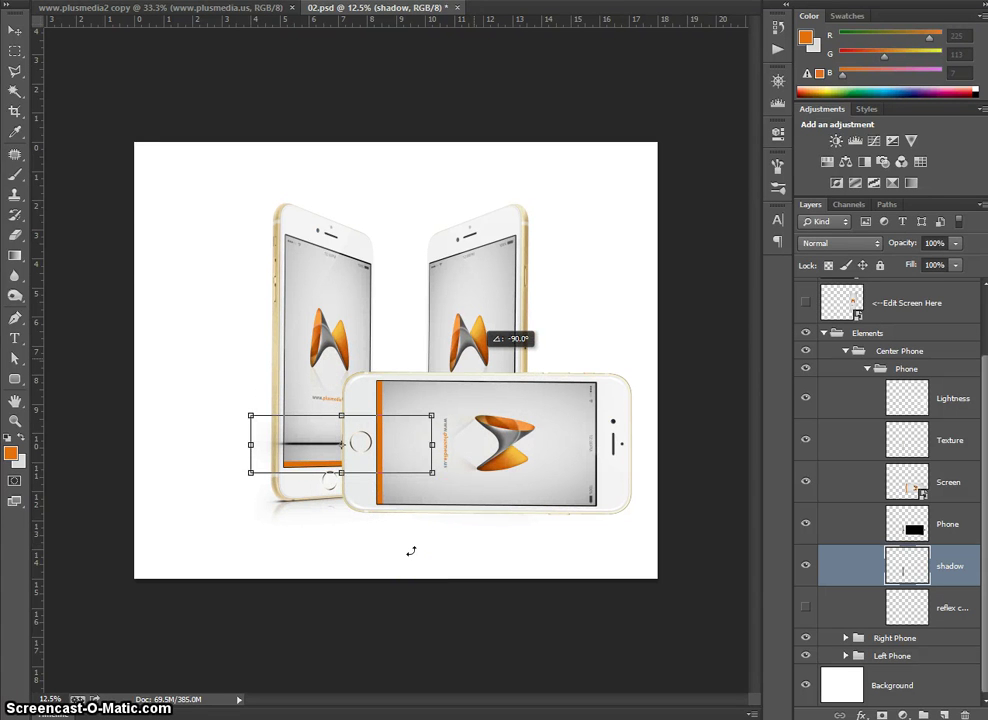
key(Return)
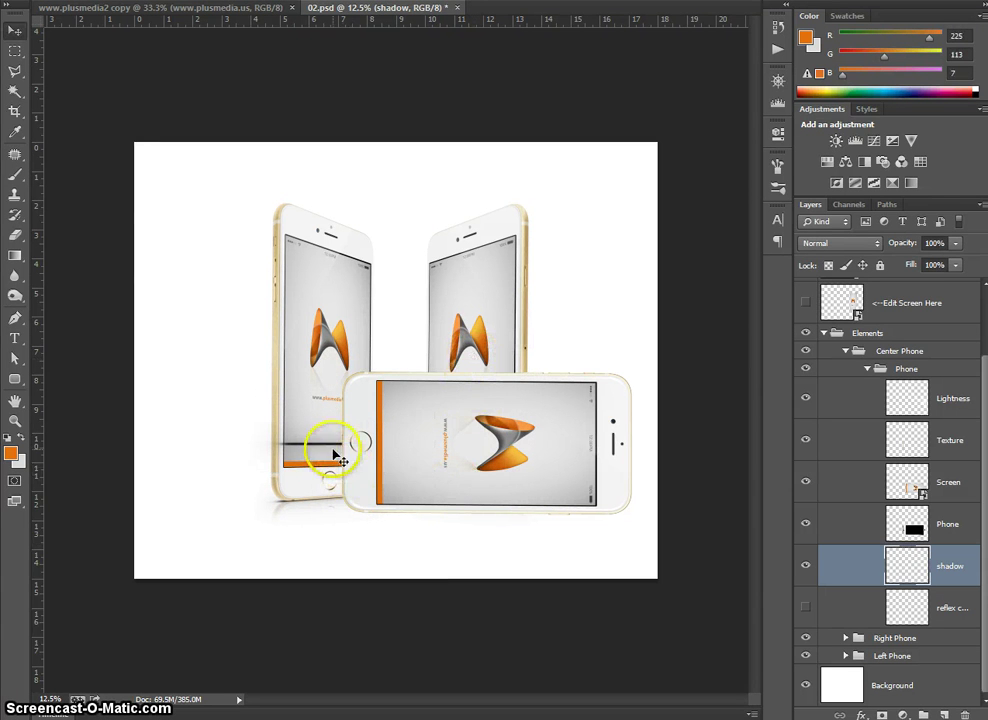
drag(335, 452, 424, 514)
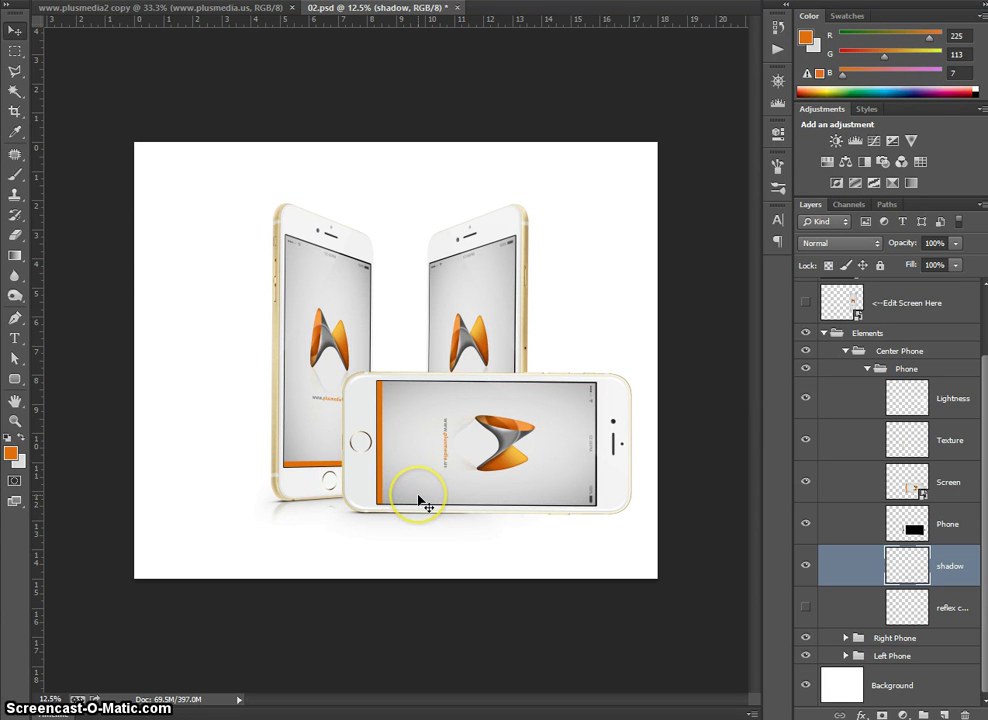
Step: Widen the shadow to about 12.7 in so it spans the landscape phone's full lower edge
key(ctrl+t)
drag(507, 514, 506, 514)
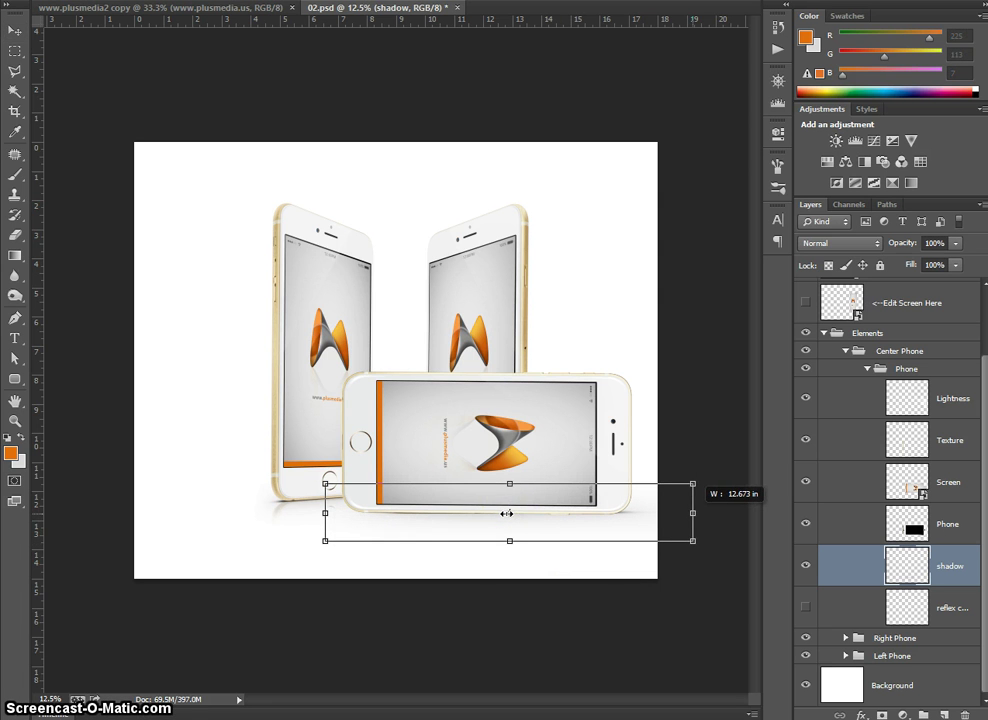
click(692, 513)
drag(692, 513, 692, 514)
key(Return)
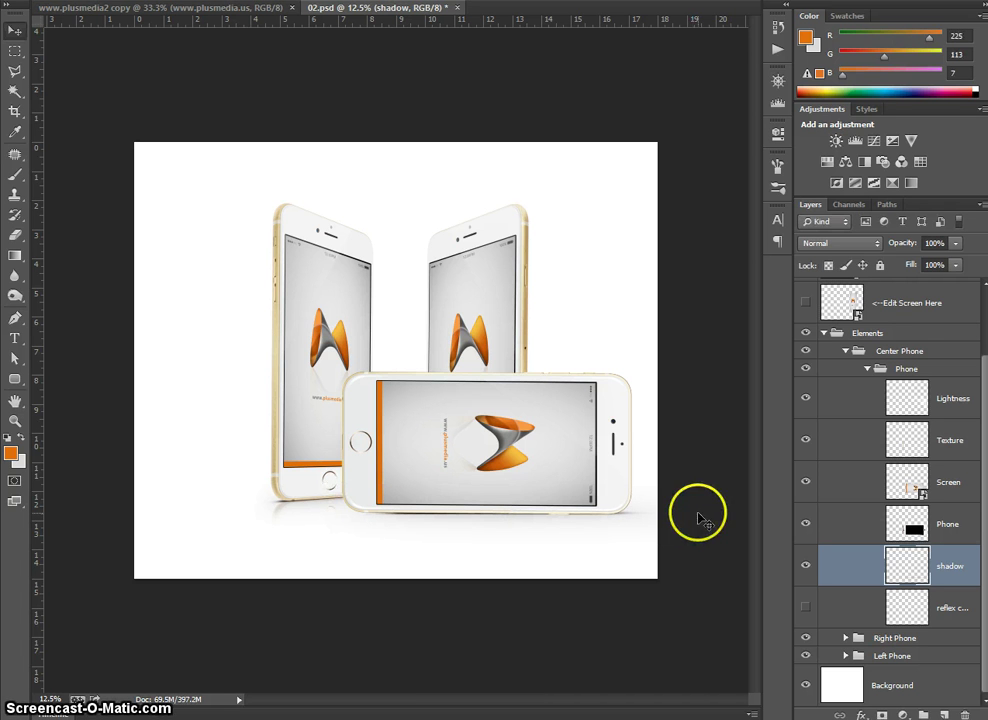
Step: Examine the shadow along the landscape phone's lower edge up close and in the full composition
key(ctrl+plus)
drag(591, 569, 518, 433)
scroll(467, 353, down, 5)
key(ctrl+plus)
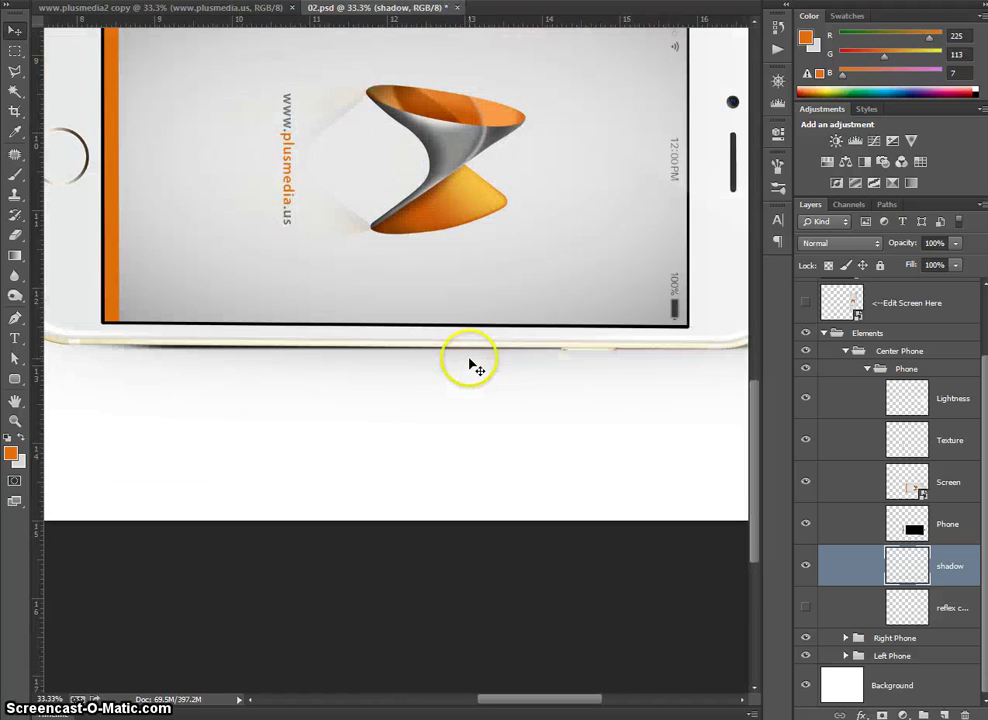
drag(185, 386, 366, 395)
key(ctrl+minus)
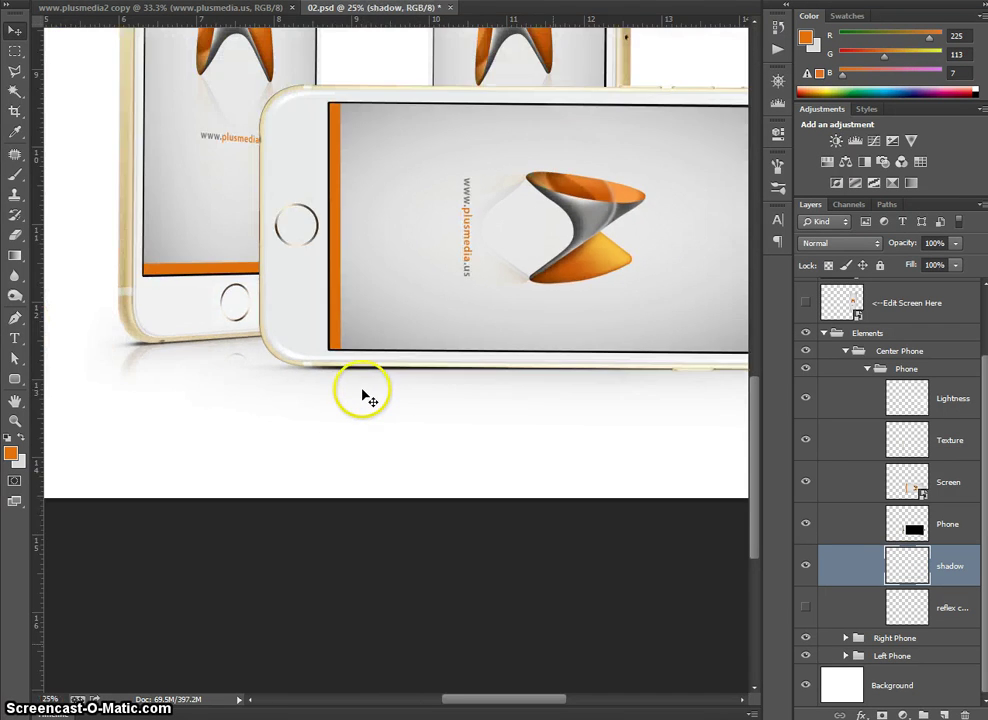
key(ctrl+minus)
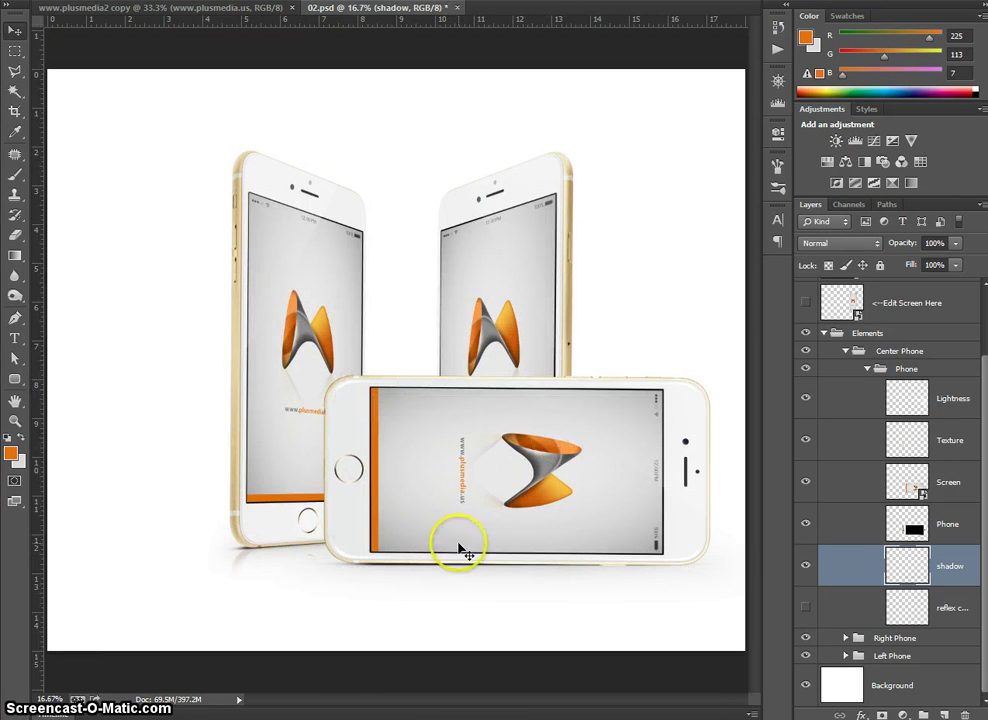
key(ctrl+minus)
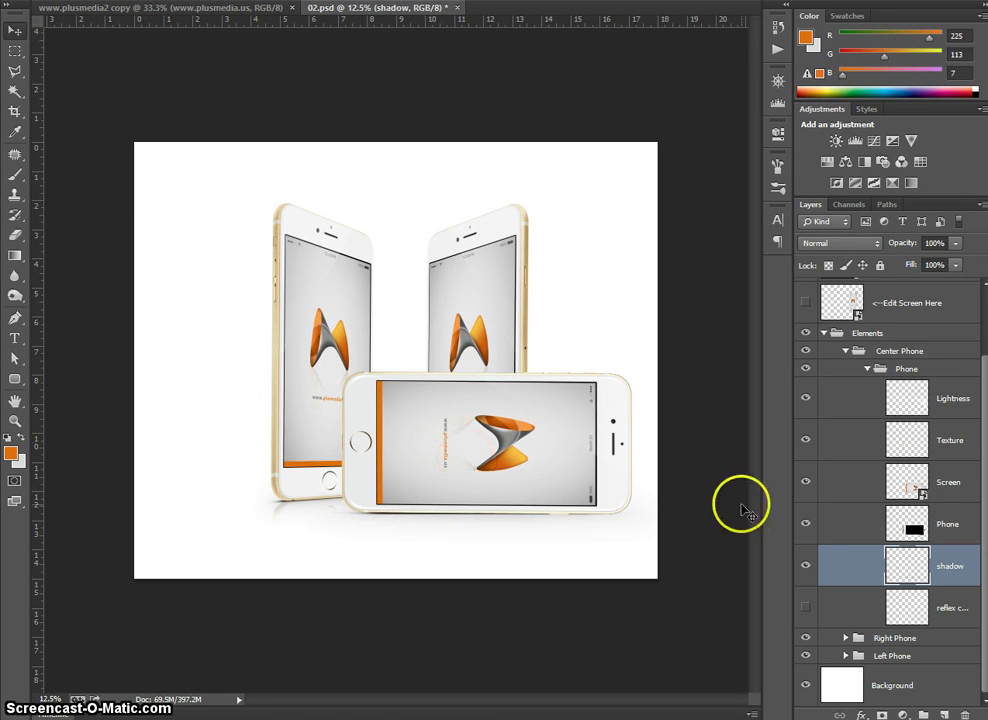
Step: Move the Left Phone group left and slightly down, keeping it partly behind the landscape phone
click(868, 369)
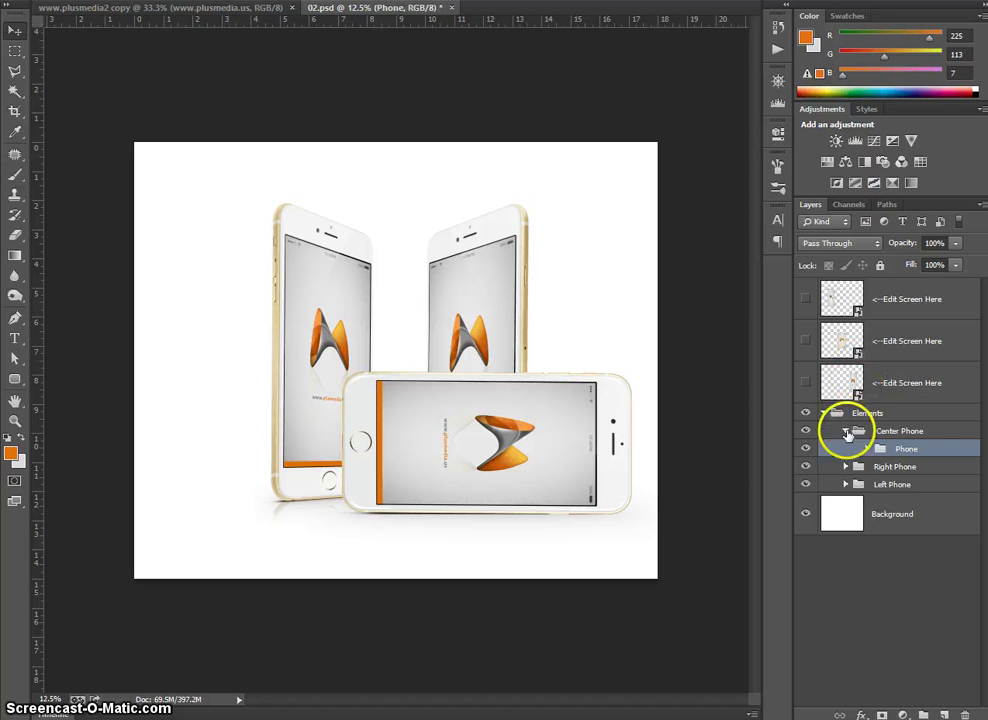
click(847, 431)
click(893, 455)
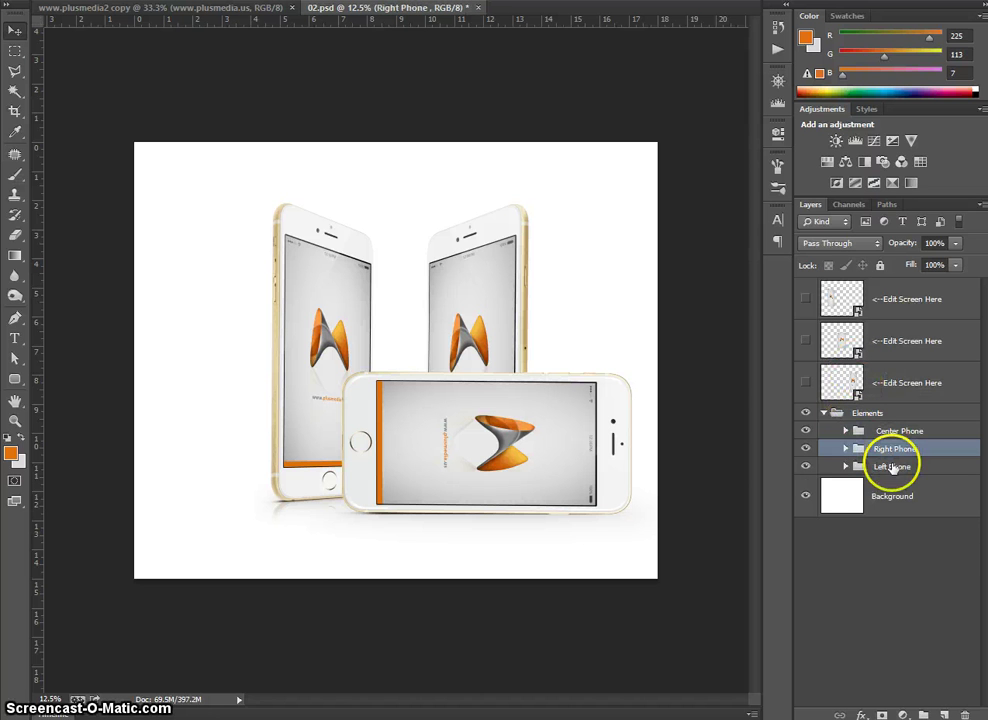
click(890, 467)
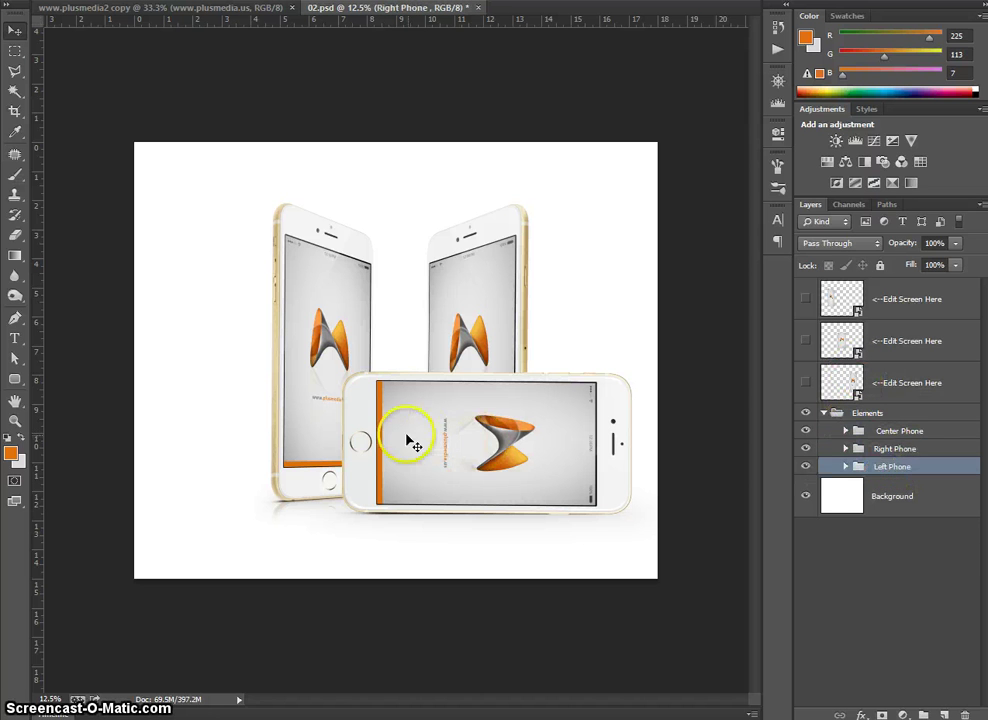
mouse_move(412, 434)
mouse_down()
mouse_move(331, 456)
mouse_move(403, 438)
mouse_up()
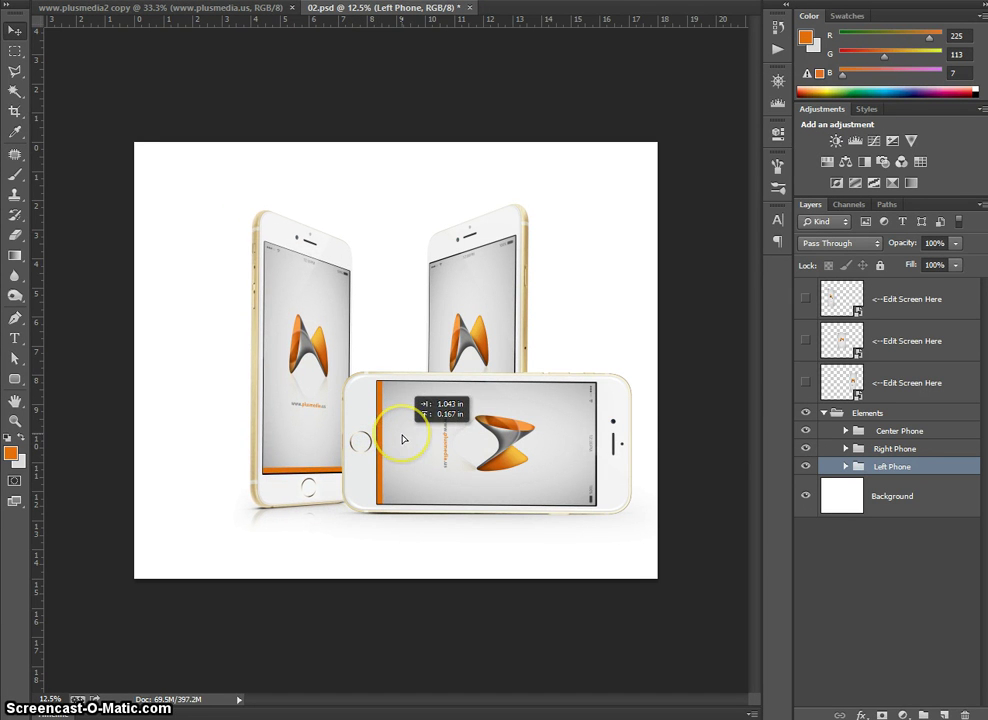
Step: Move the Right Phone group to the far left beside the left phone and scale it down to look farther away
click(838, 449)
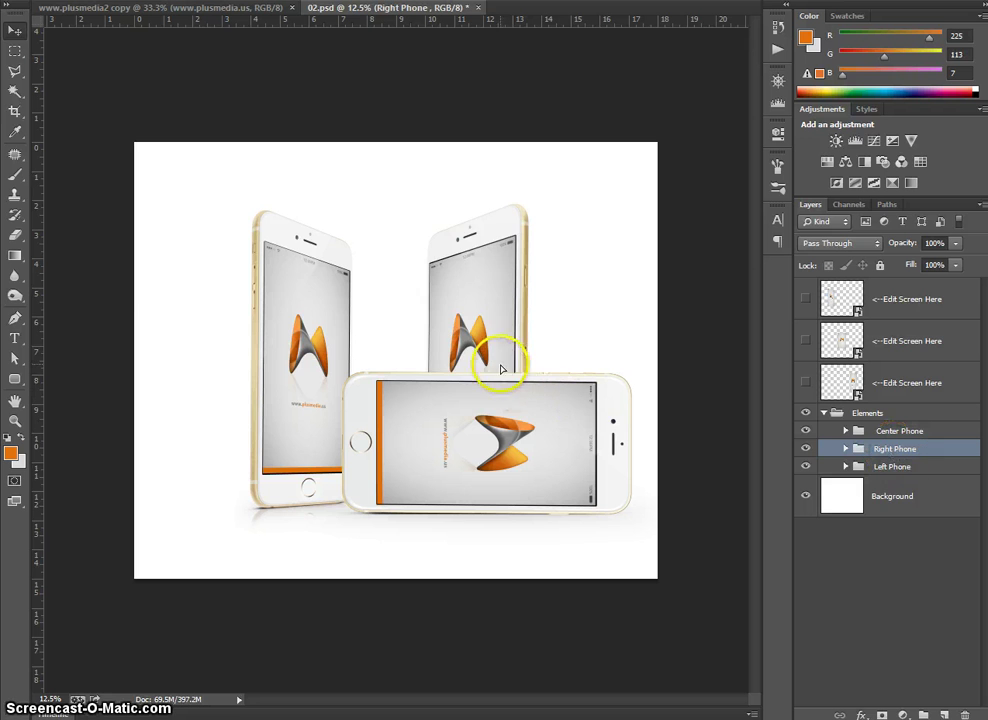
drag(502, 369, 240, 383)
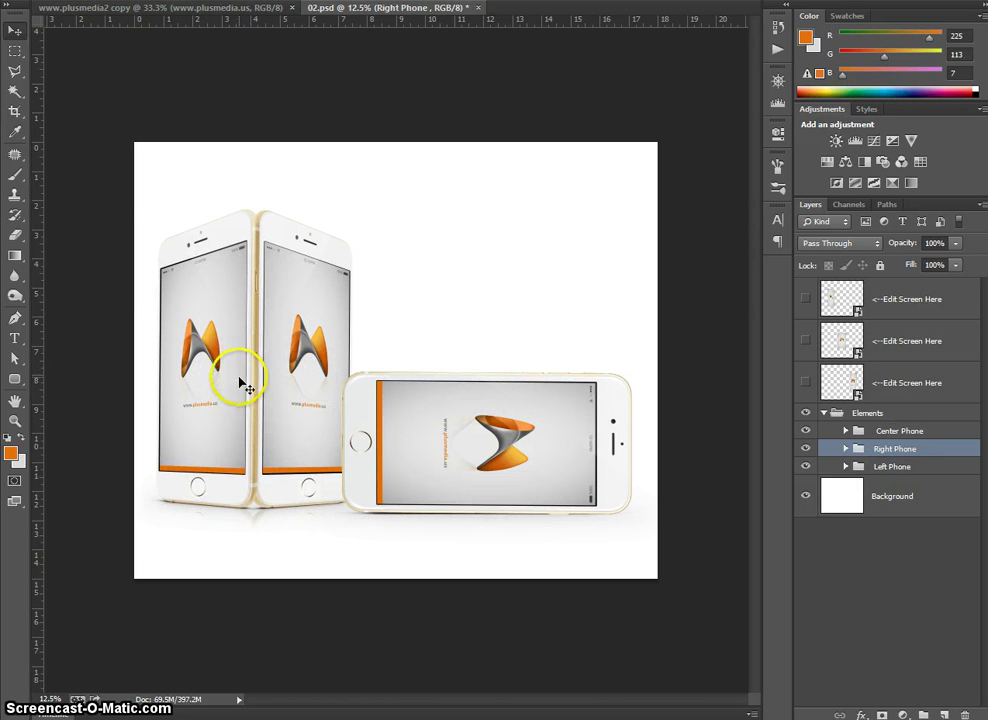
key(ctrl+t)
drag(269, 537, 234, 512)
key(Return)
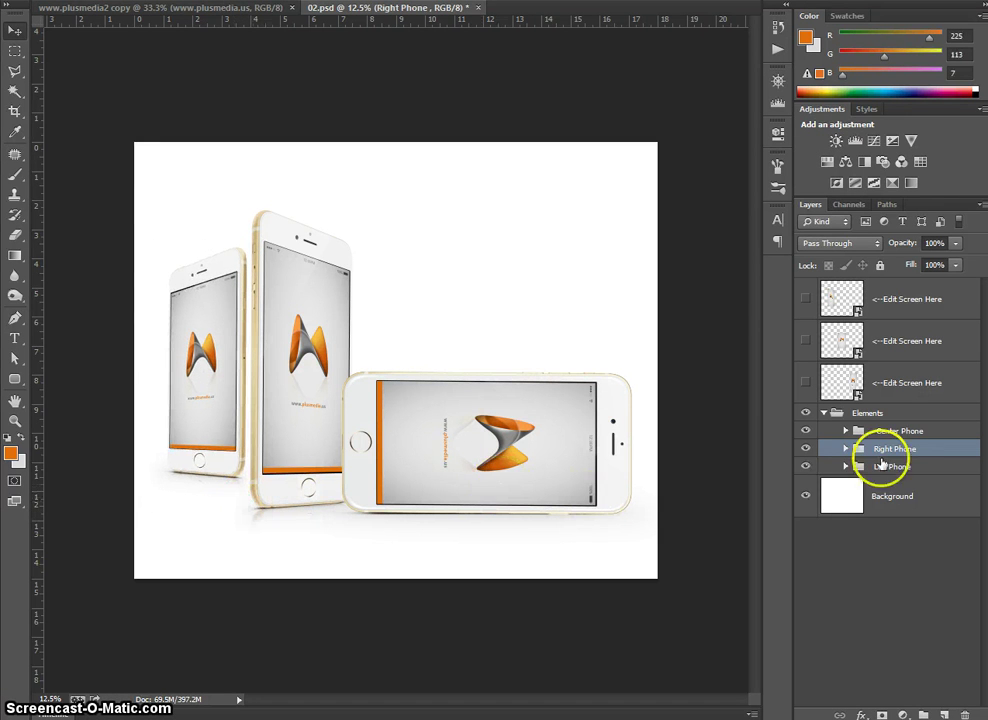
Step: Select the Center, Right and Left Phone groups together and shift them slightly right to balance the composition
shift+click(885, 430)
shift+click(836, 466)
drag(514, 490, 446, 468)
Step: Nudge the Left Phone group left and down, and move the small Right Phone group left and down to separate them
click(866, 431)
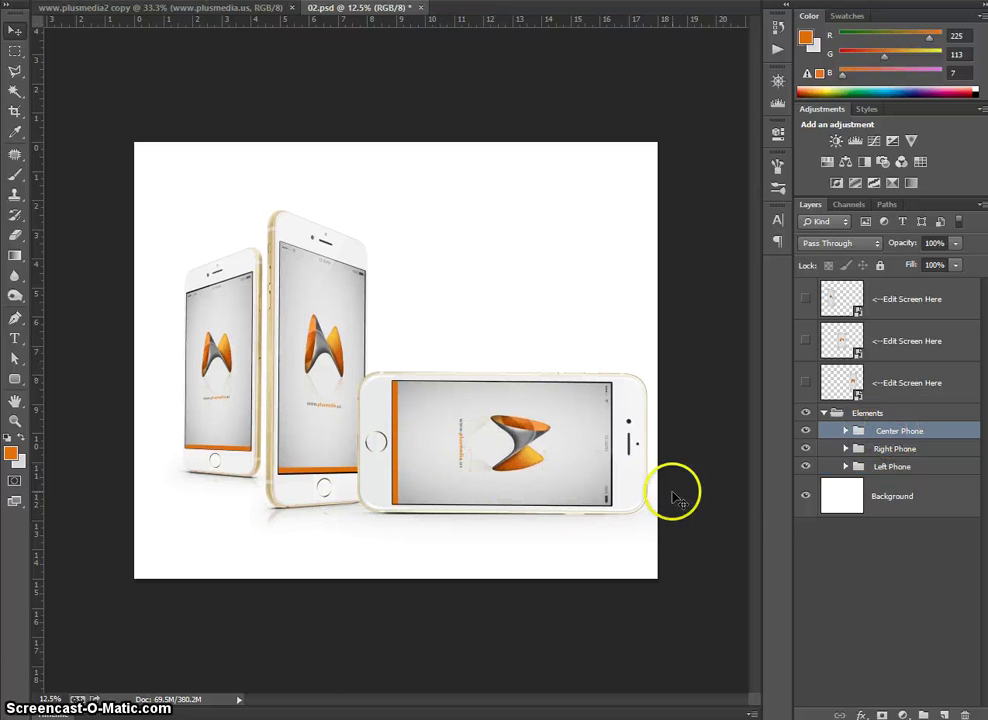
click(888, 467)
drag(462, 534, 448, 537)
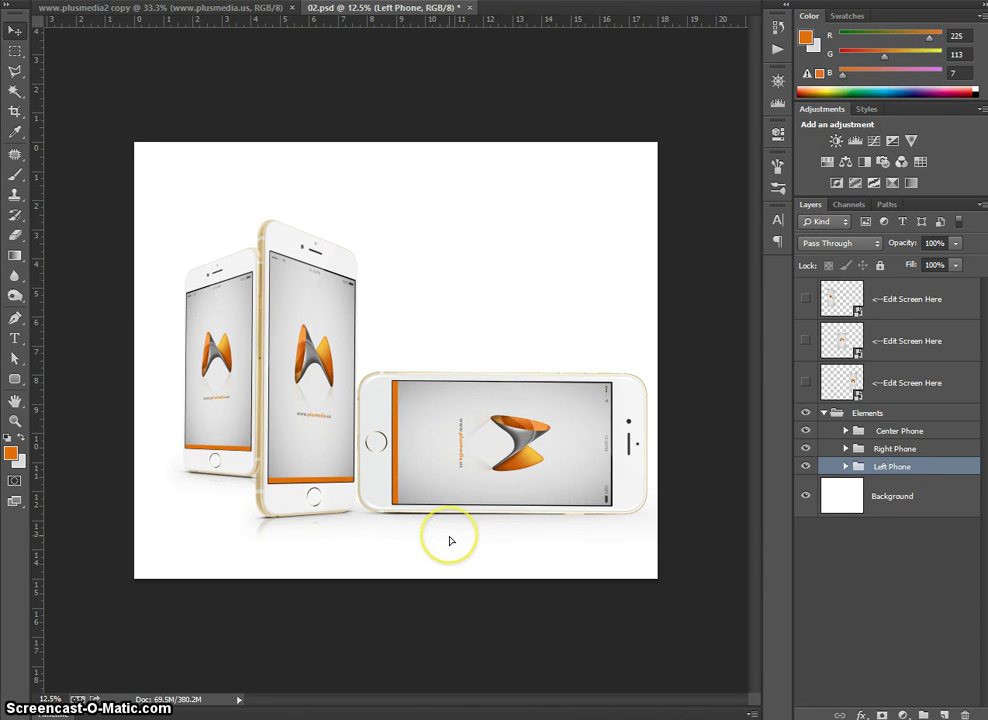
click(884, 452)
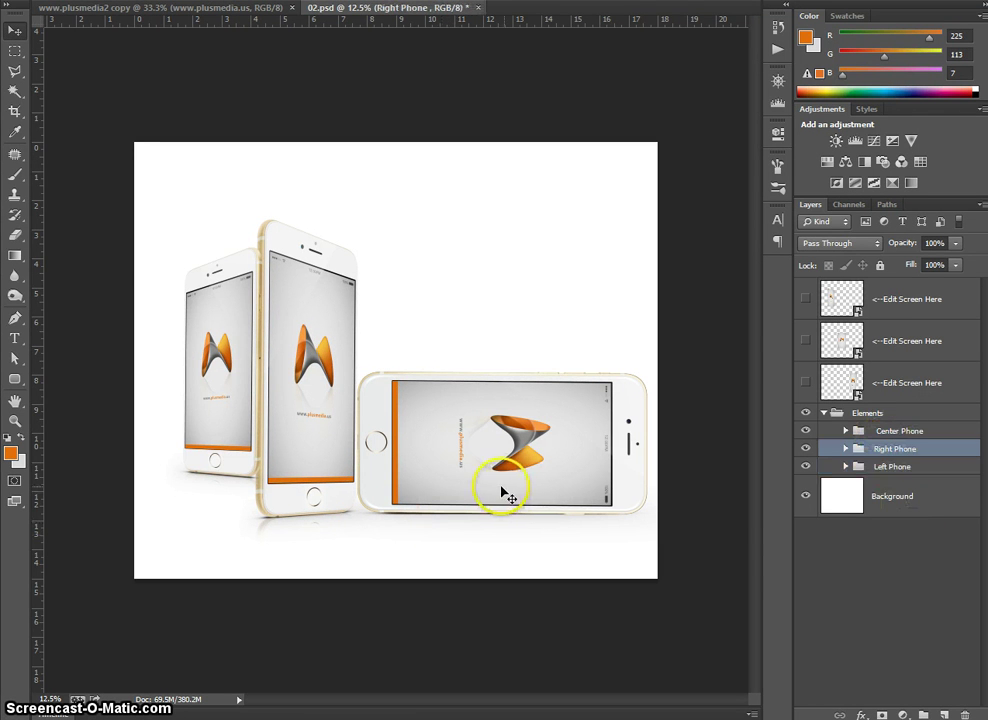
drag(503, 490, 476, 501)
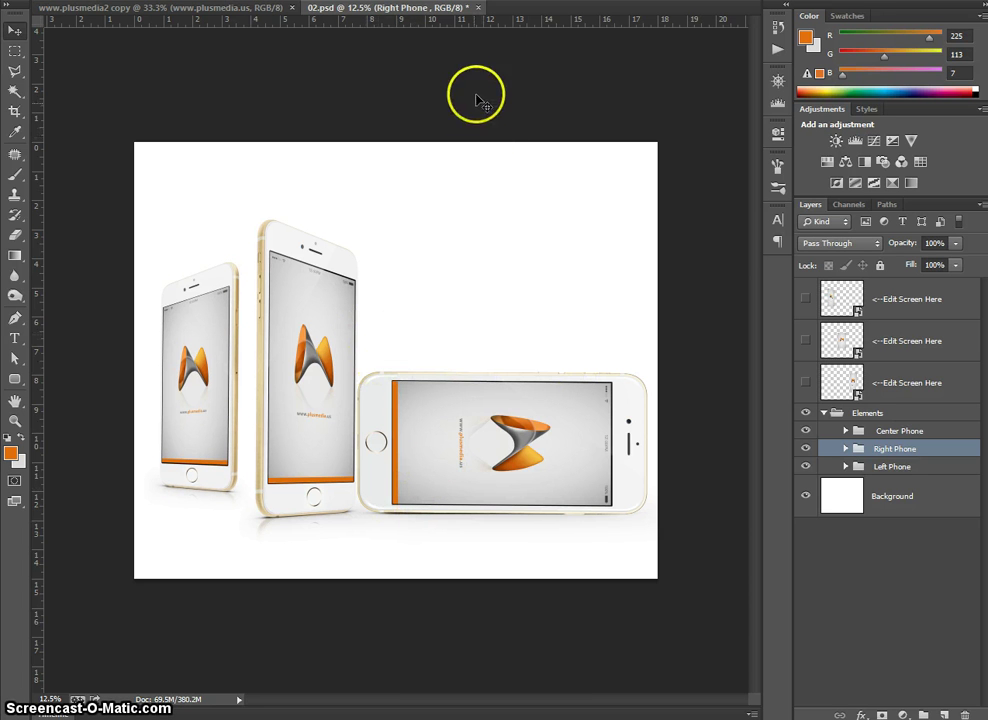
Step: Close 02.psd without saving the changes and open 03.psd
click(481, 14)
click(498, 245)
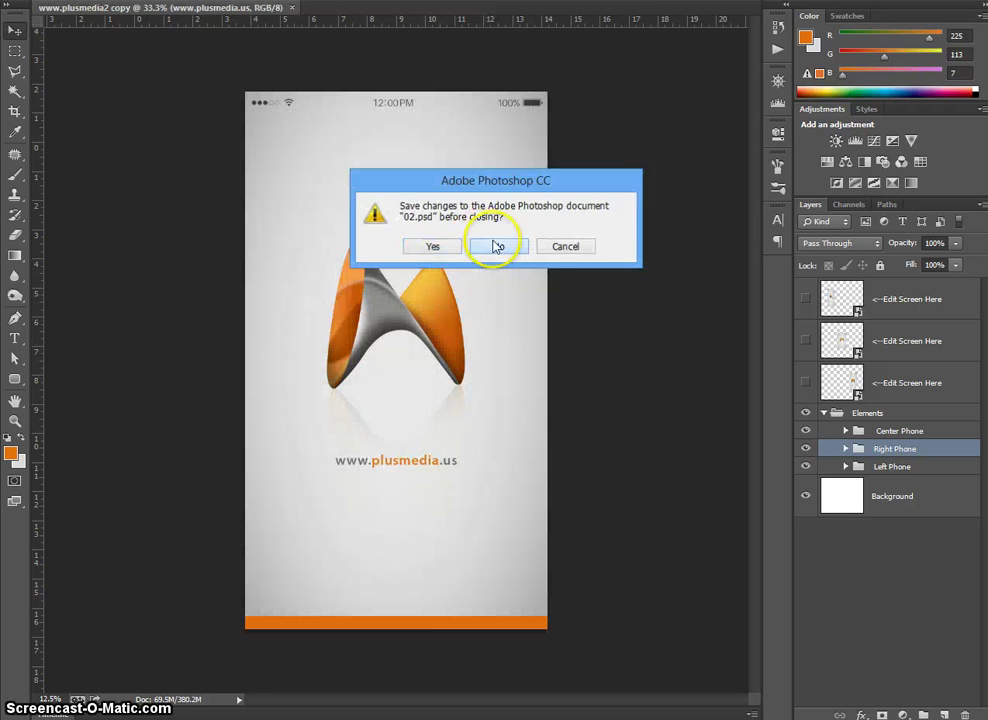
click(40, 0)
click(50, 0)
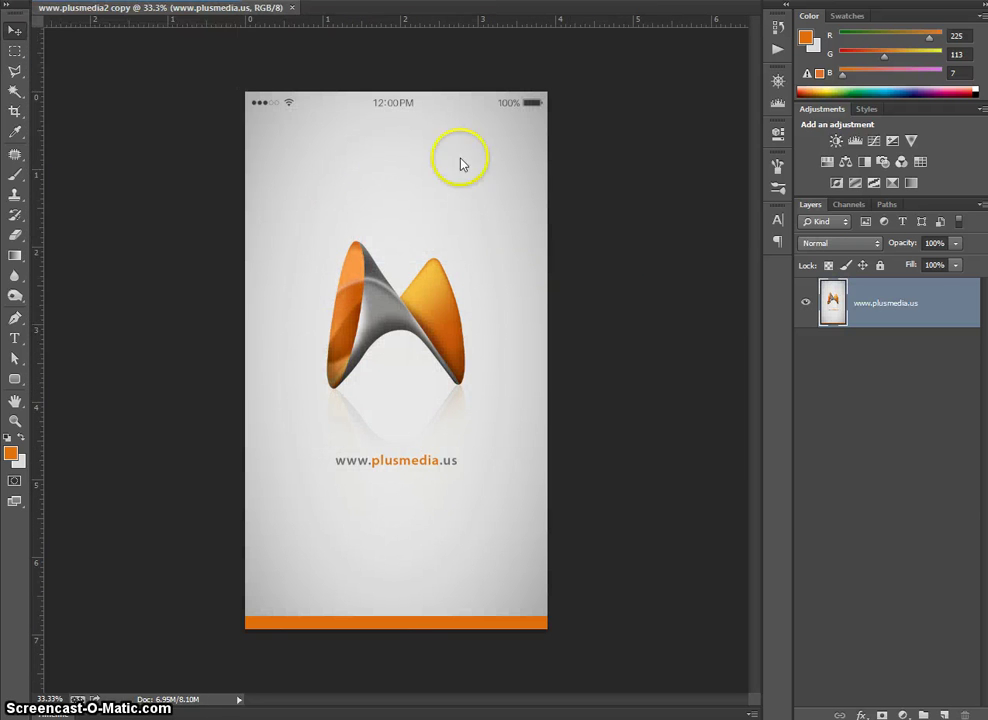
double_click(470, 72)
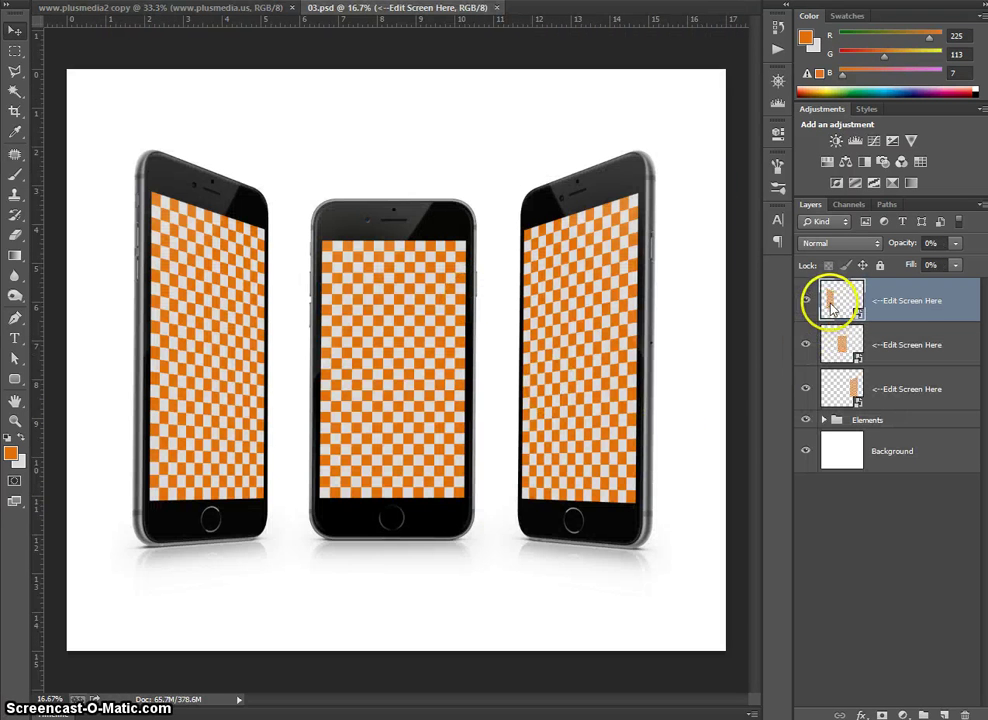
Step: Open the left phone's screen smart object in 03.psd and copy the plusmedia artwork into it, aligned to fill the canvas
double_click(831, 302)
click(551, 277)
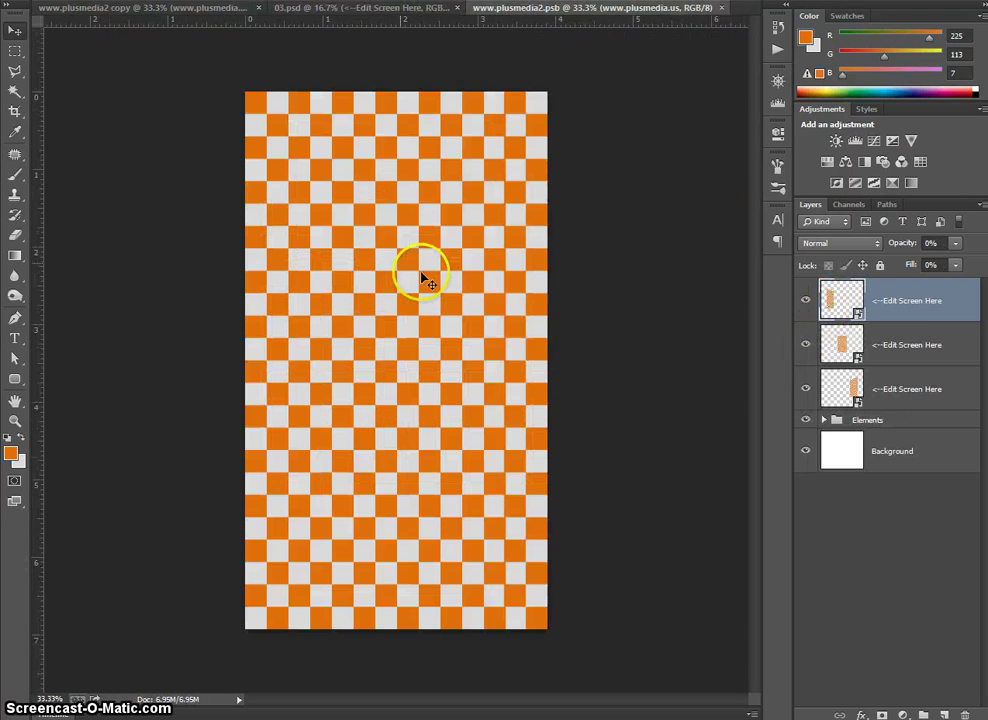
click(172, 10)
mouse_move(467, 192)
mouse_down()
mouse_move(605, 12)
mouse_move(452, 243)
mouse_move(465, 208)
mouse_move(452, 205)
mouse_up()
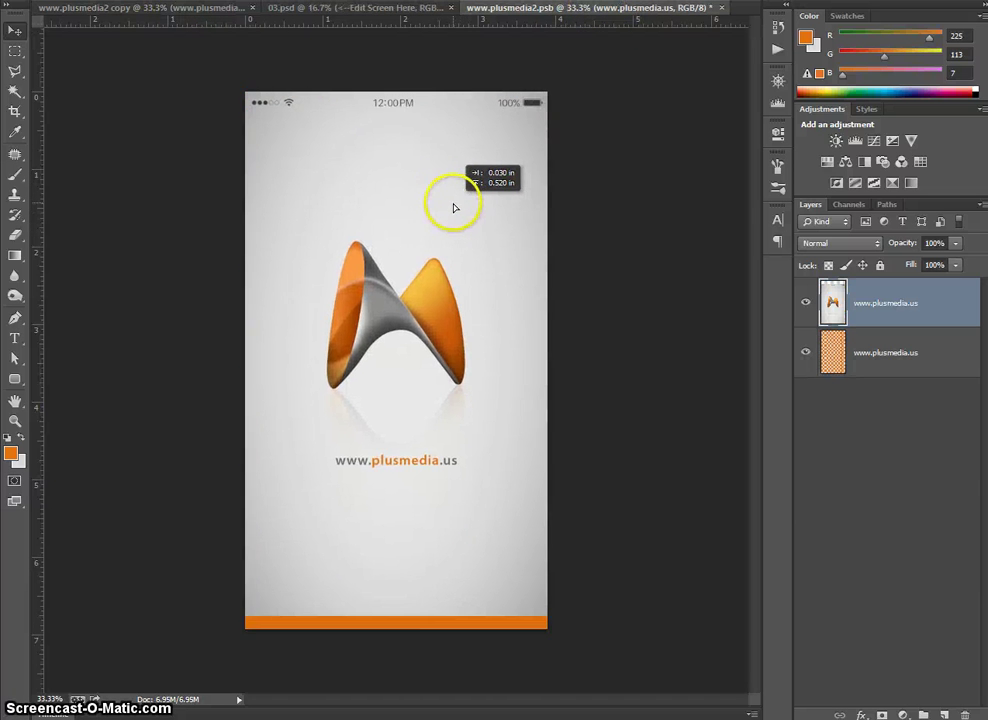
Step: Delete the checkered layer from the left phone's screen contents, close them with the changes saved, and return to 03.psd
click(908, 362)
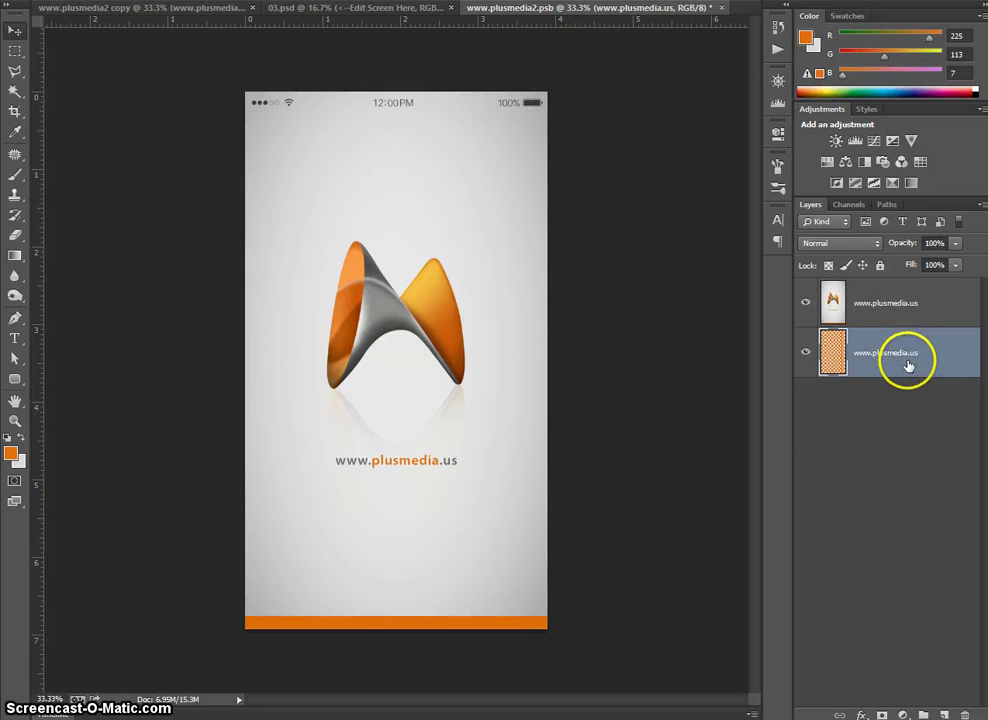
key(Delete)
key(ctrl+w)
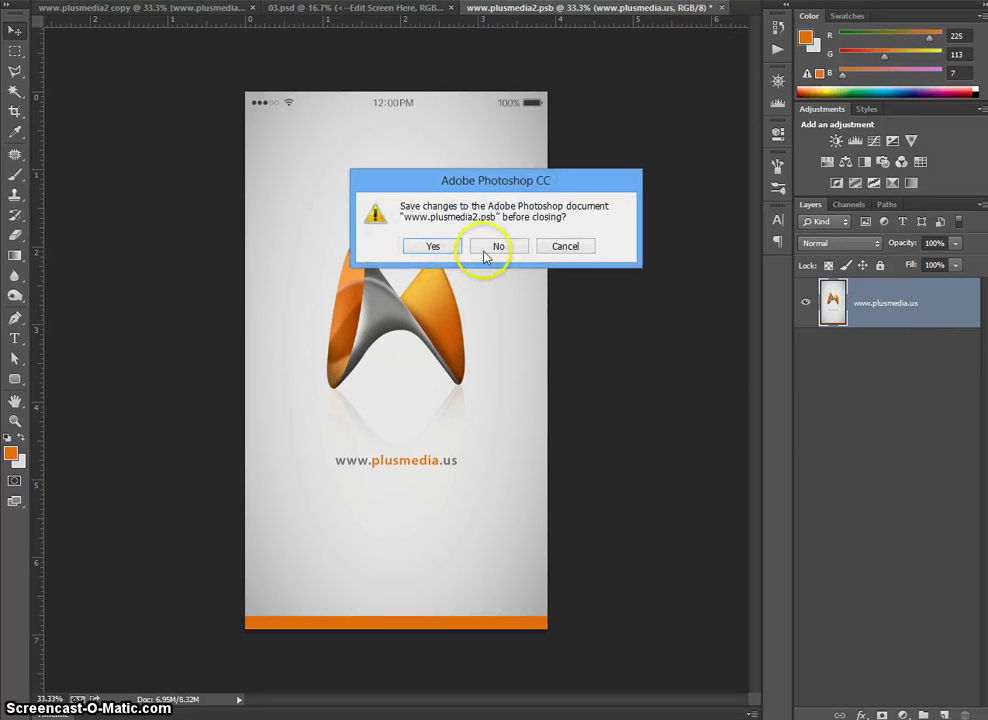
click(450, 251)
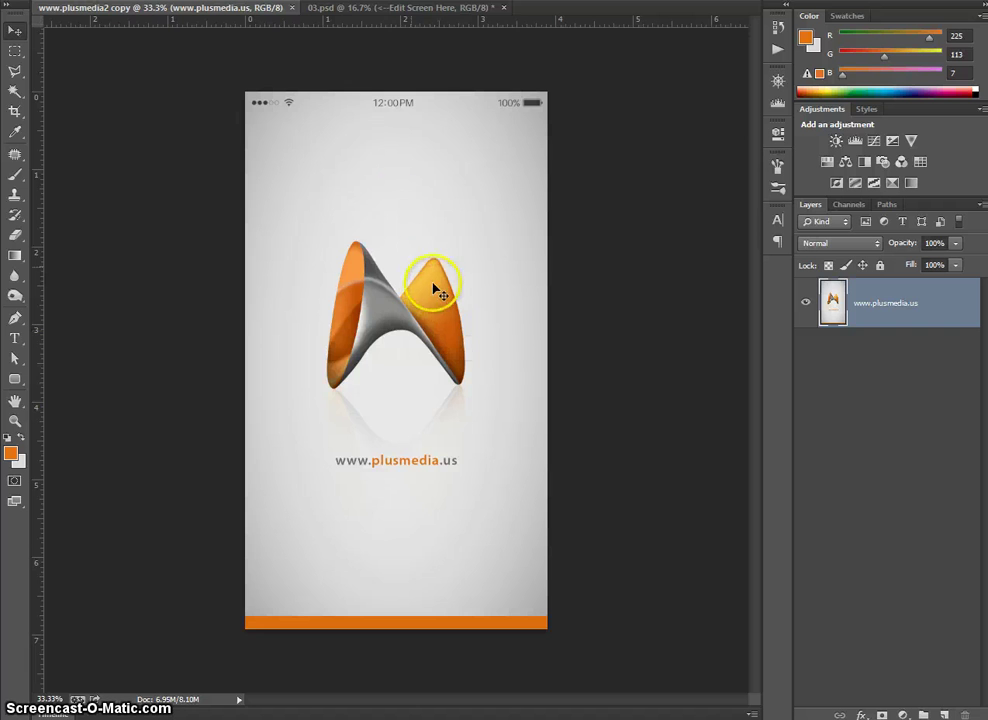
click(377, 9)
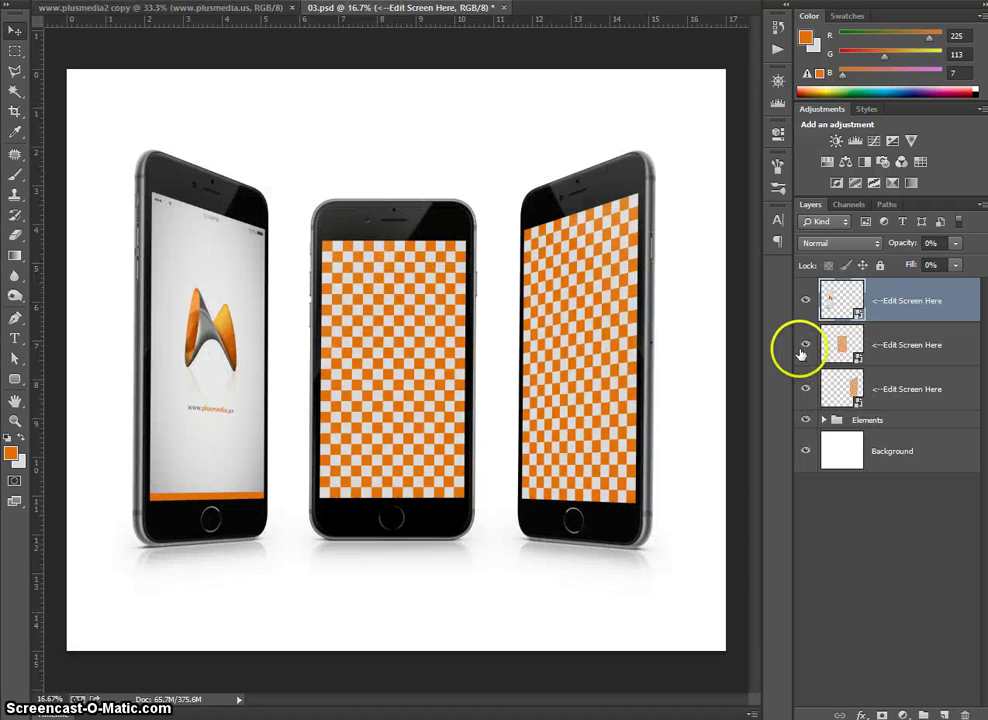
Step: Open the center phone's screen smart object and copy the plusmedia artwork into it, aligned to fill the canvas
double_click(838, 346)
click(561, 339)
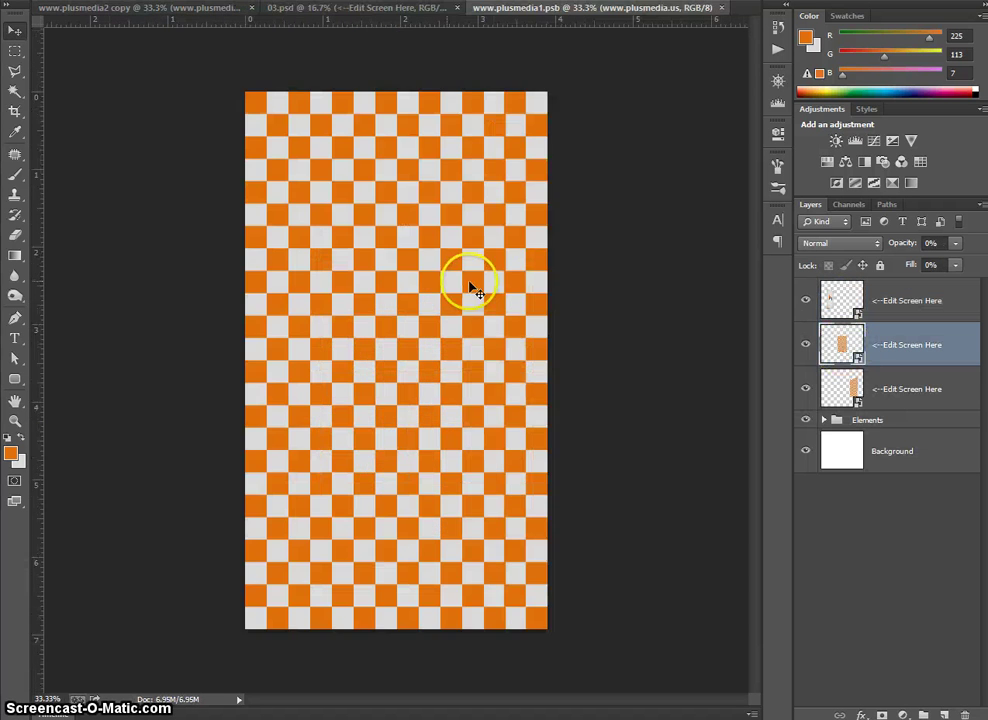
click(146, 9)
mouse_move(408, 172)
mouse_down()
mouse_move(593, 30)
mouse_move(595, 10)
mouse_move(450, 320)
mouse_move(415, 170)
mouse_up()
Step: Delete the checkered layer from the center phone's screen contents, save and close them, and return to 03.psd
click(871, 357)
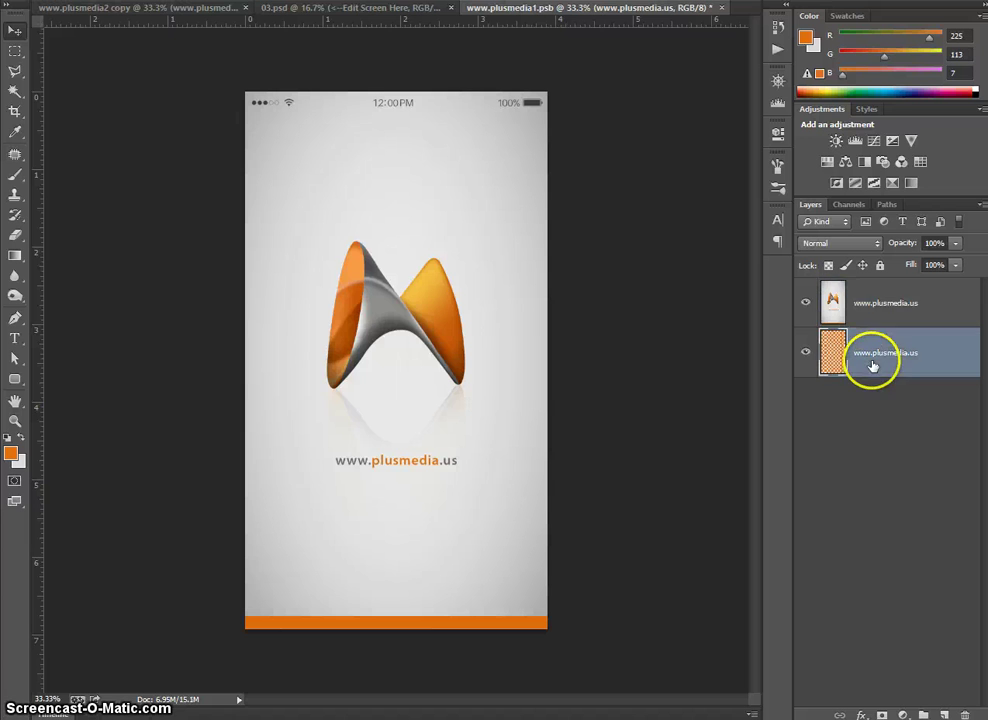
key(ctrl+s)
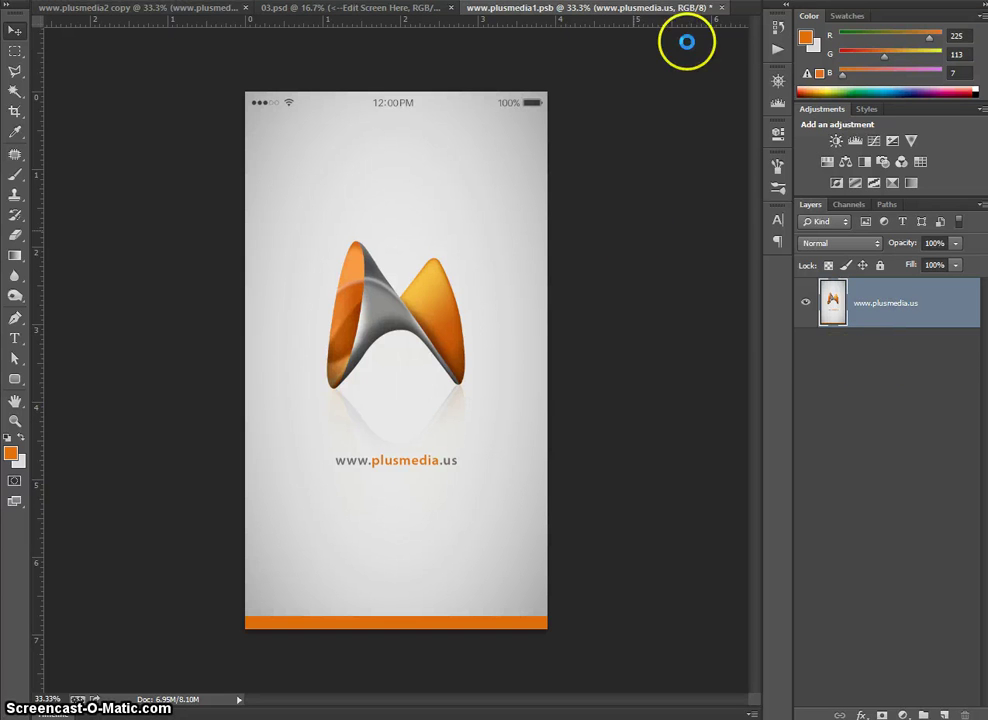
click(722, 8)
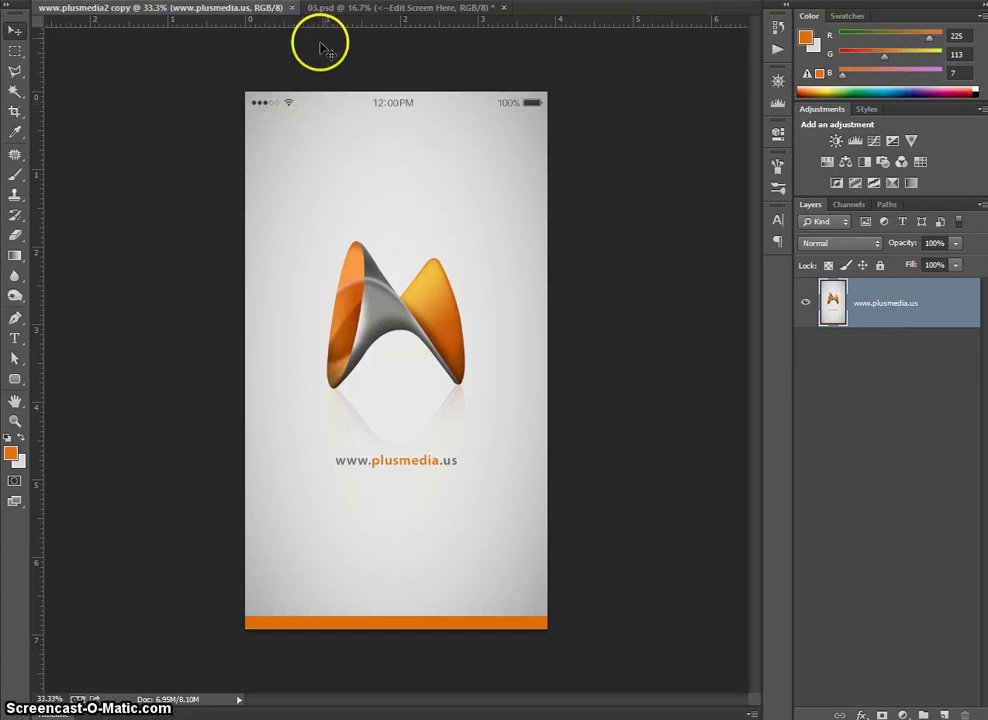
click(346, 9)
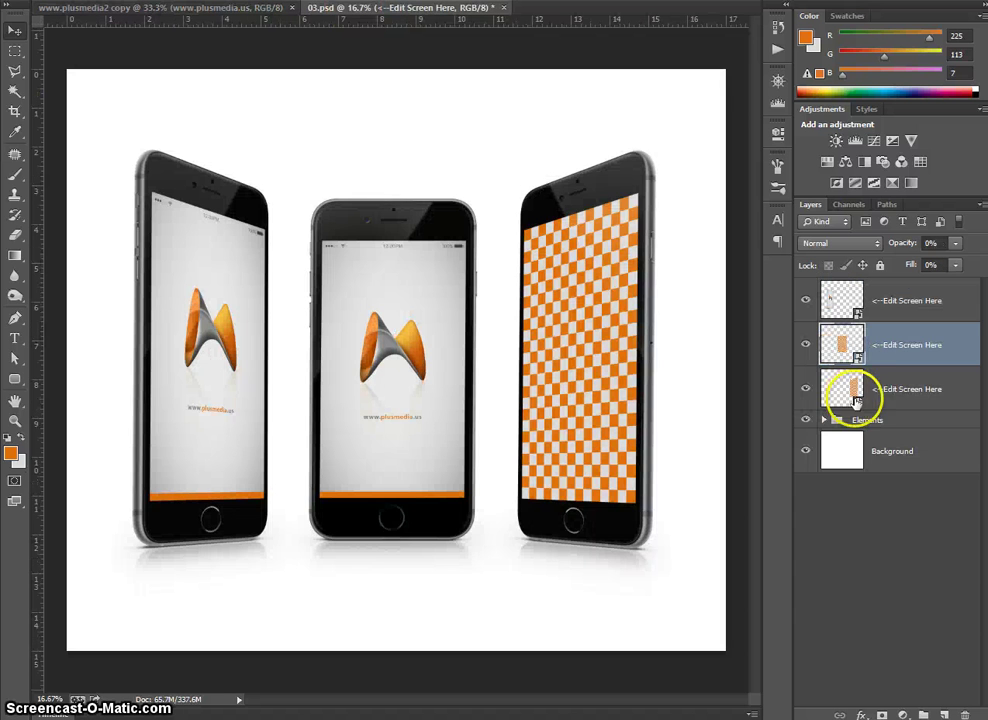
double_click(842, 389)
click(549, 276)
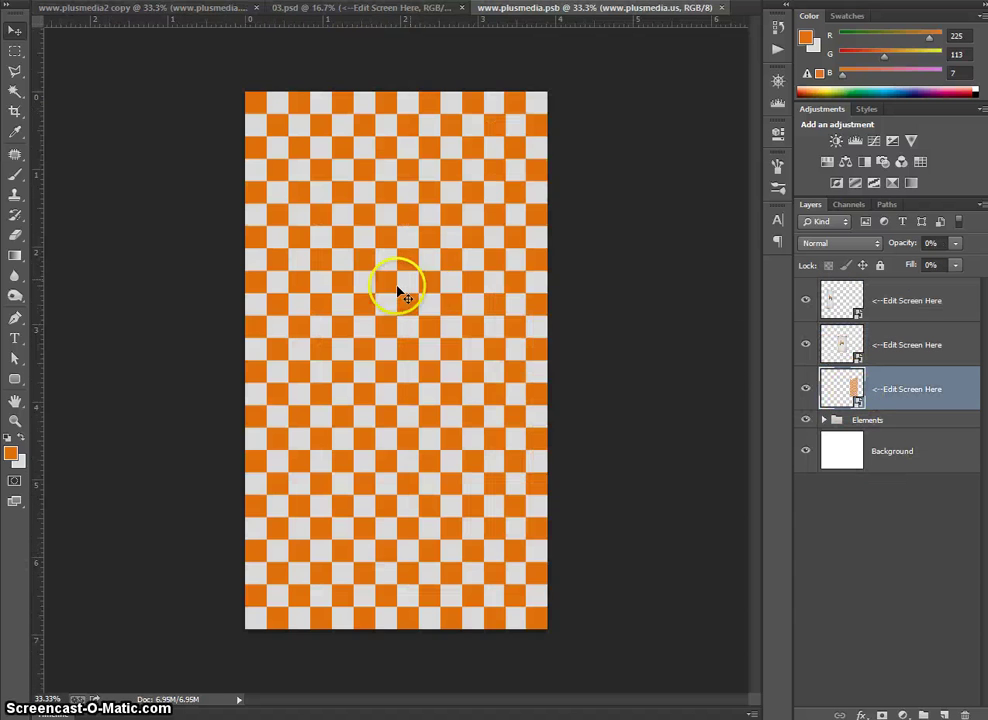
click(140, 9)
drag(348, 133, 570, 22)
drag(475, 245, 335, 137)
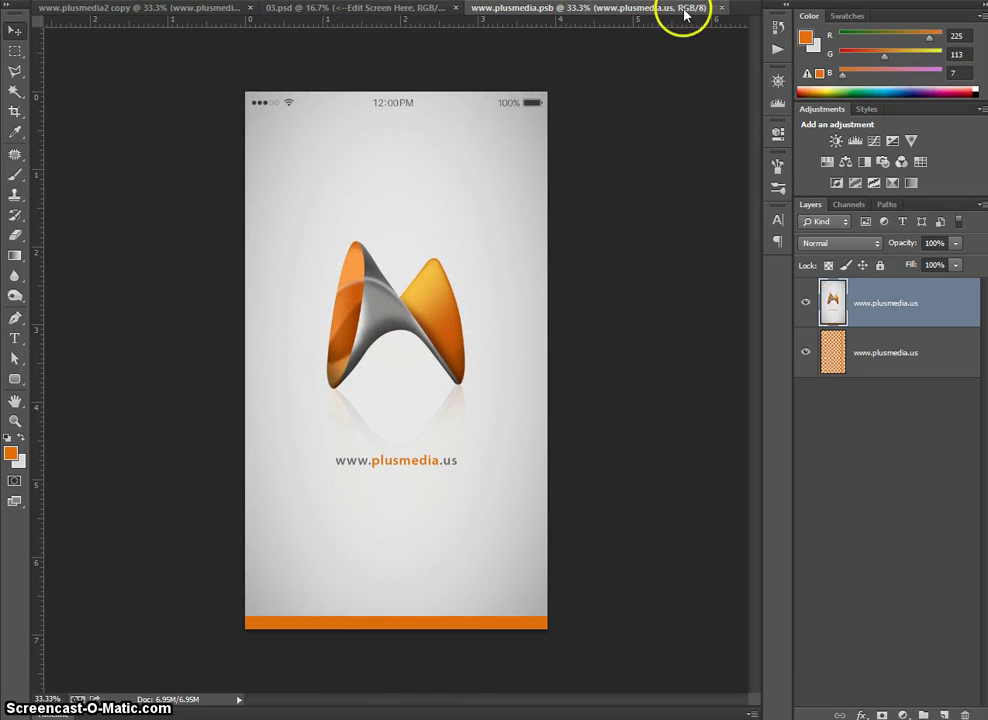
click(721, 8)
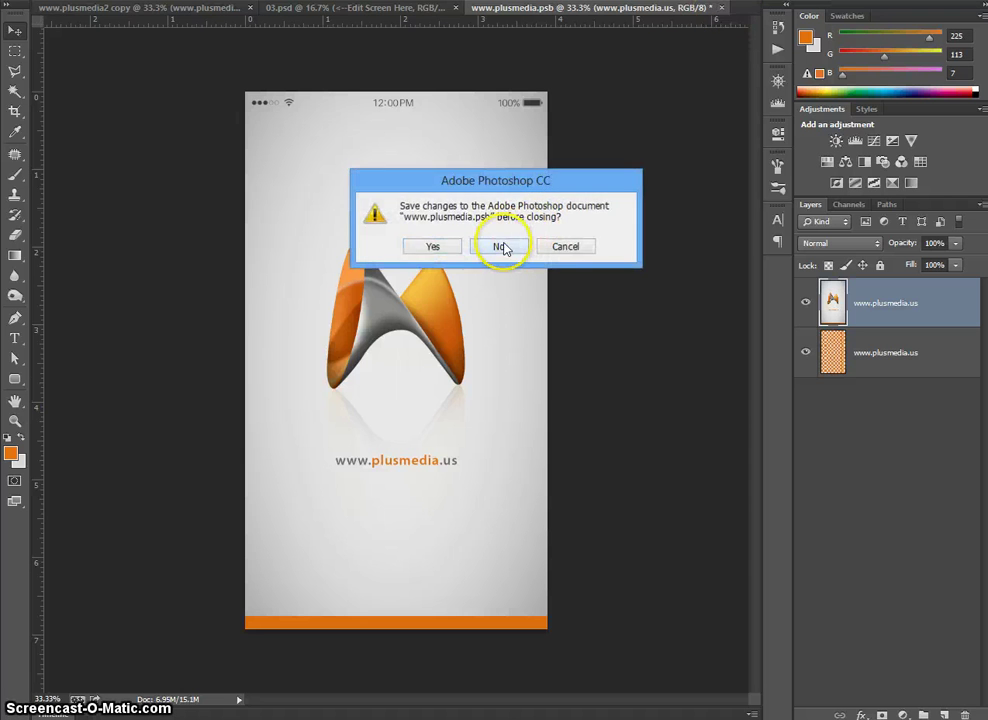
click(501, 246)
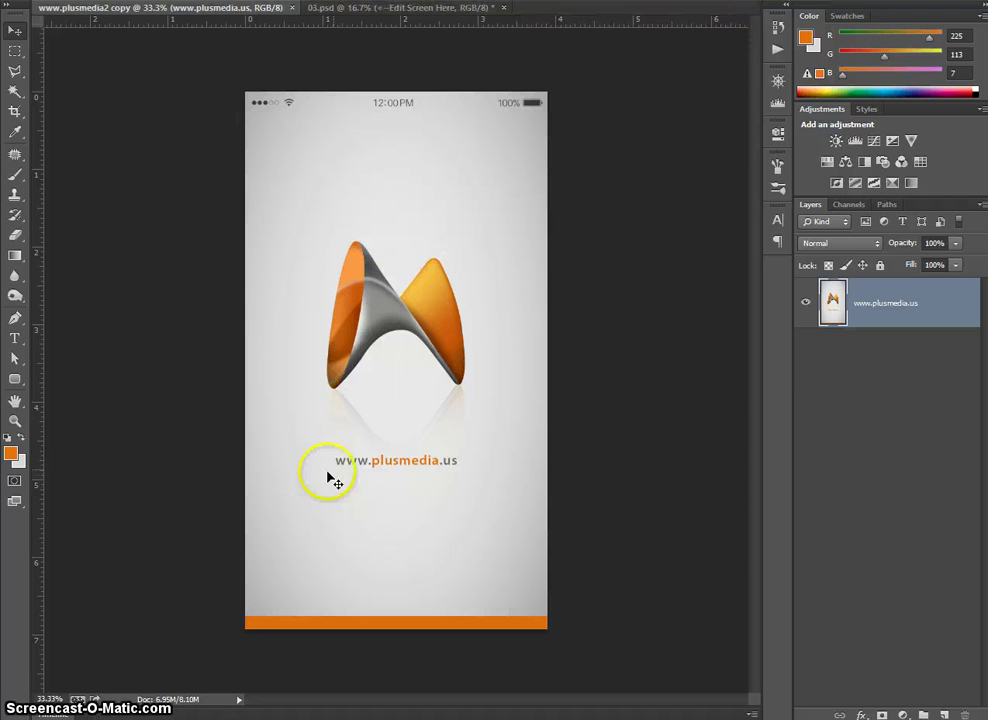
click(384, 9)
key(alt+f)
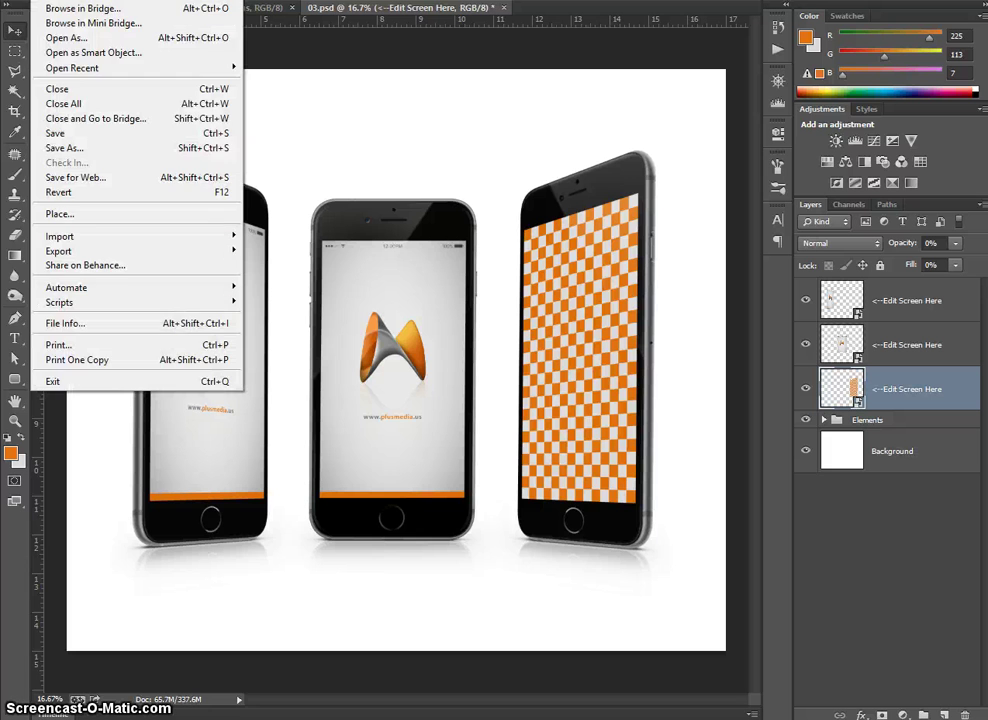
click(503, 203)
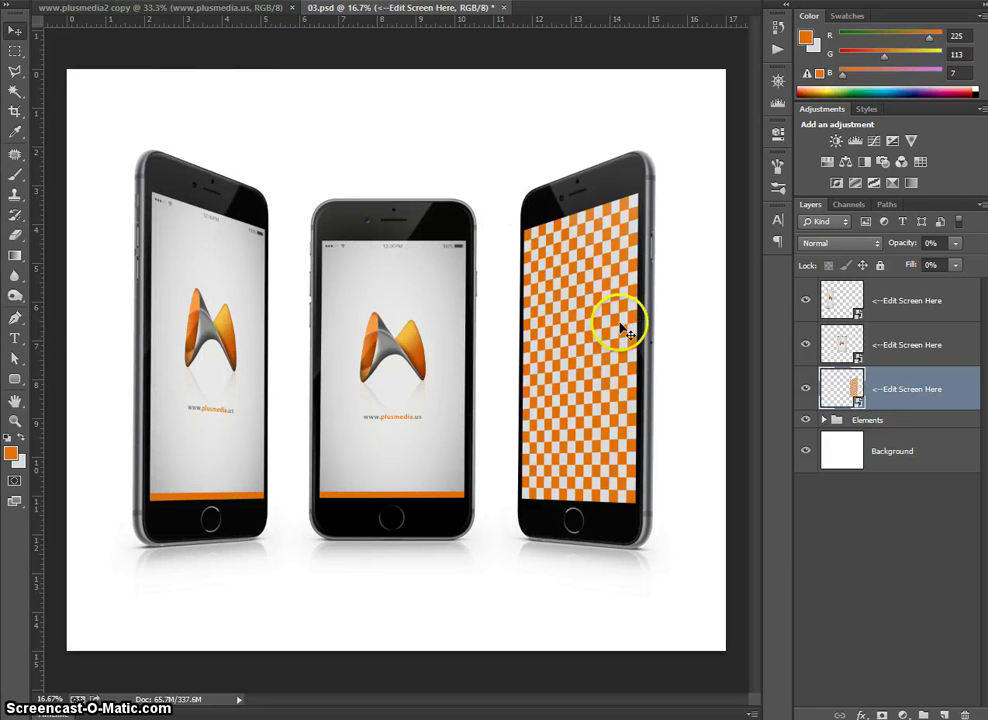
Step: Open the right phone's screen smart object and copy the plusmedia artwork into it, aligned to fill the canvas
double_click(840, 385)
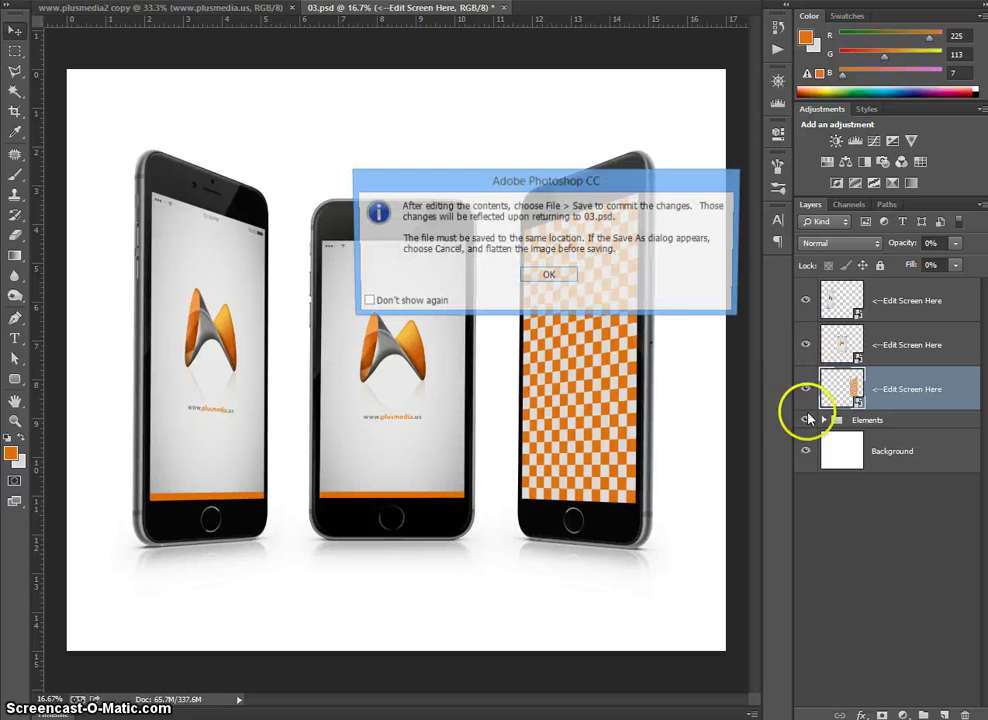
click(562, 277)
click(203, 12)
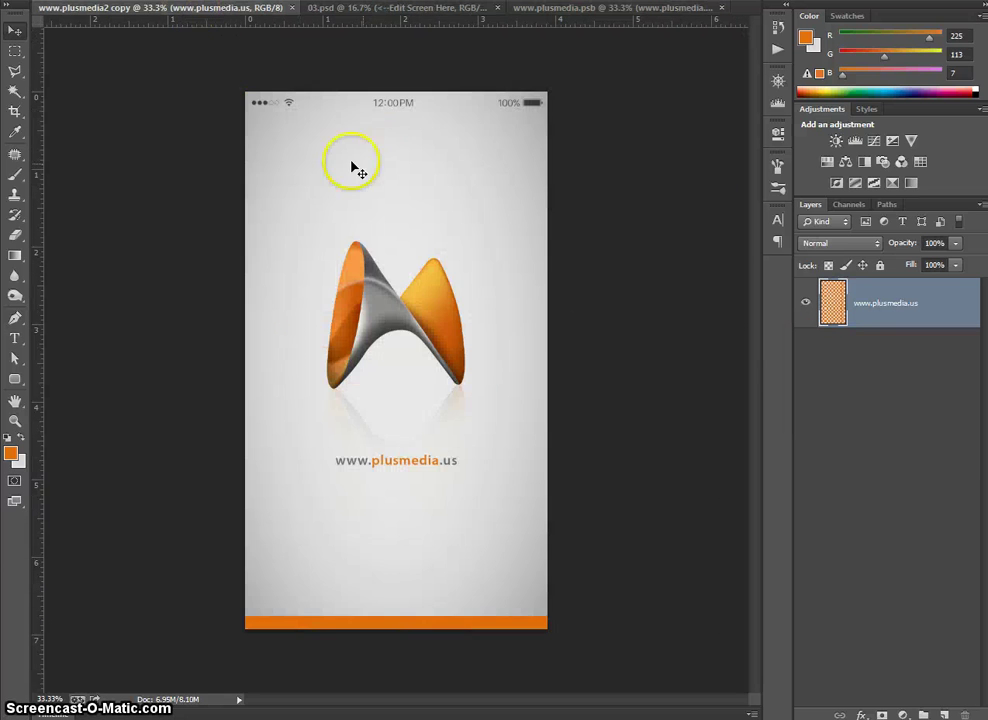
drag(353, 165, 379, 203)
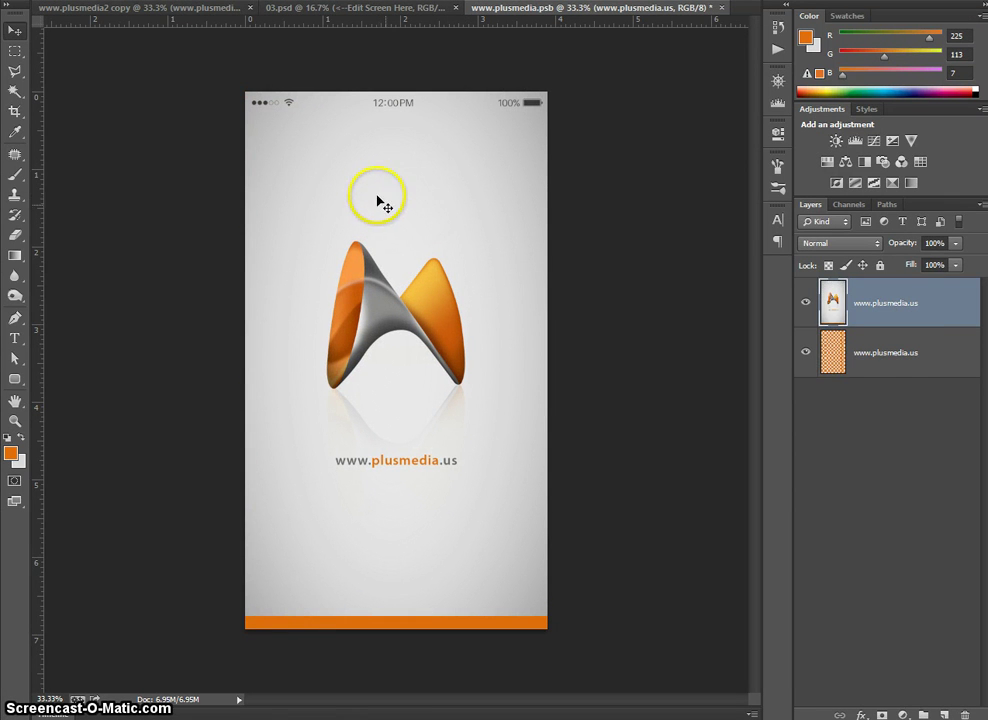
Step: Delete the checkered layer from the right phone's screen contents, close them with the changes saved, and return to 03.psd
click(885, 361)
key(Delete)
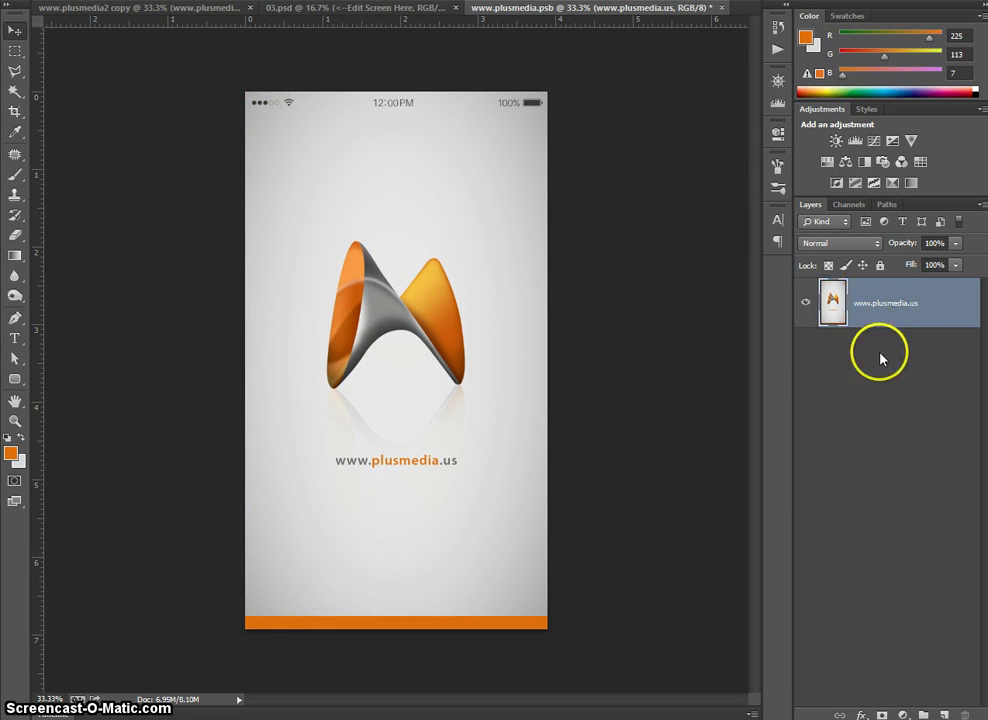
click(722, 9)
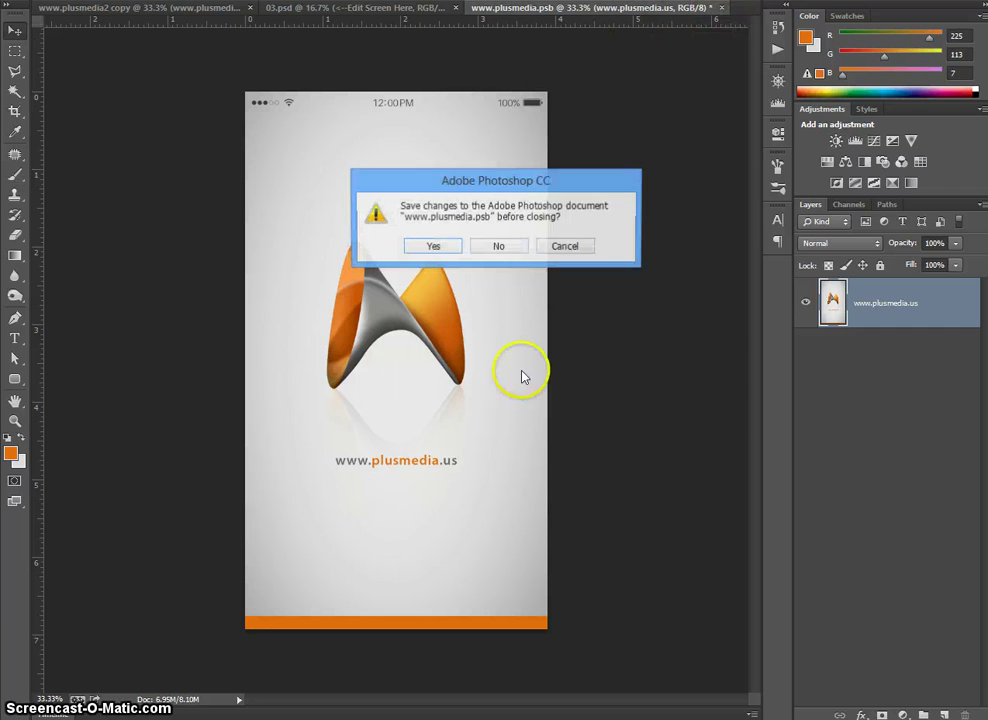
click(435, 246)
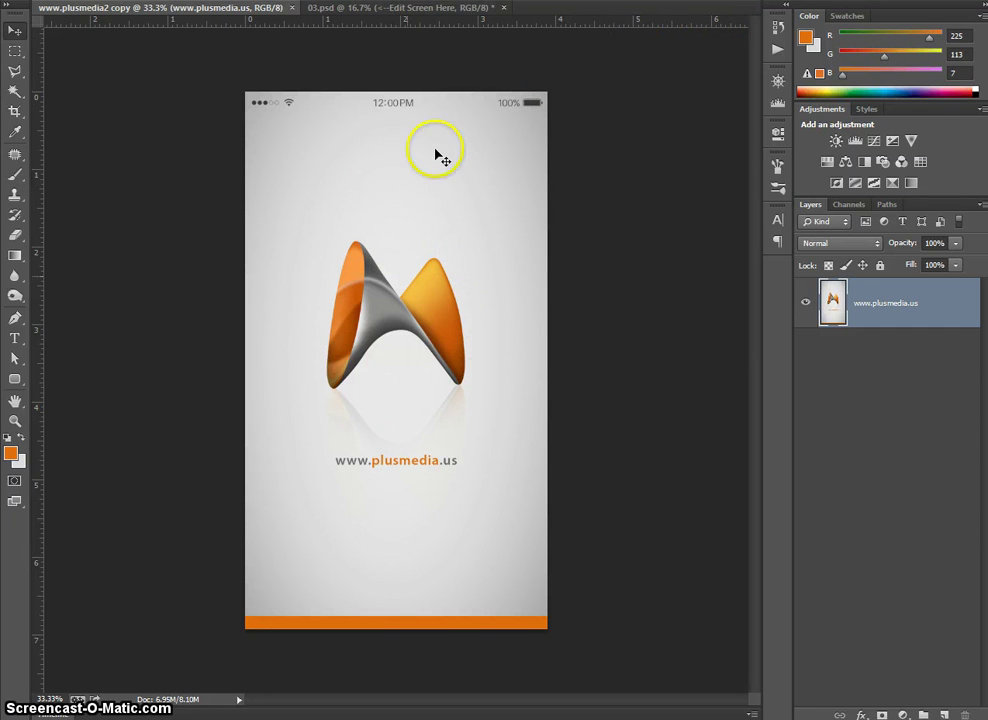
click(405, 8)
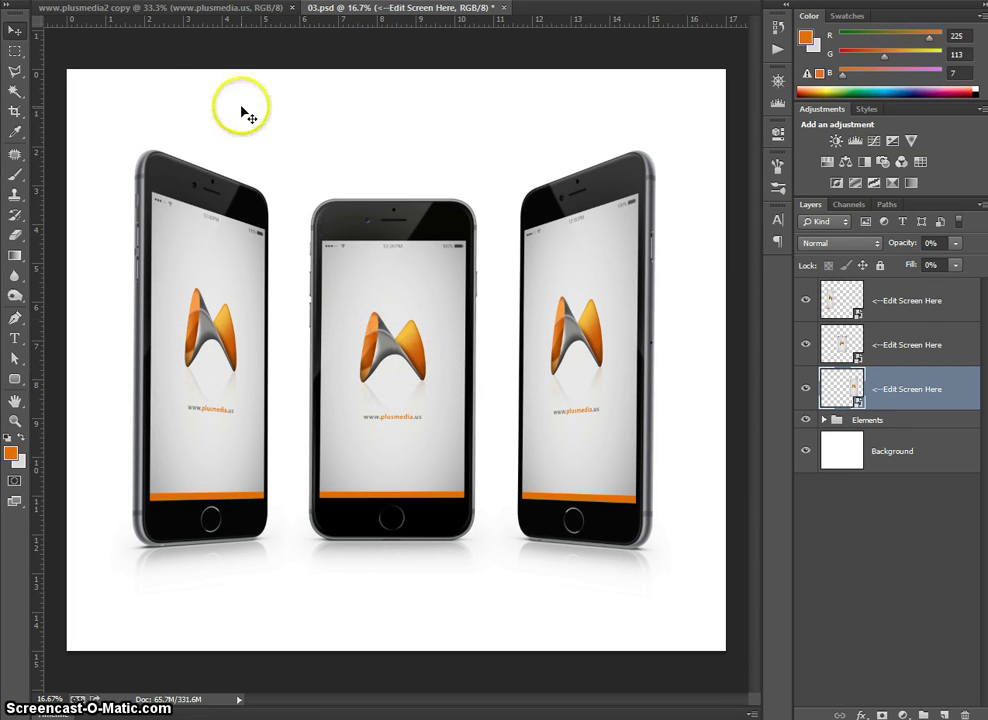
Step: Open 02.psd and copy its white and gold Center Phone group into 03.psd, placed exactly over the black center phone
key(alt+f)
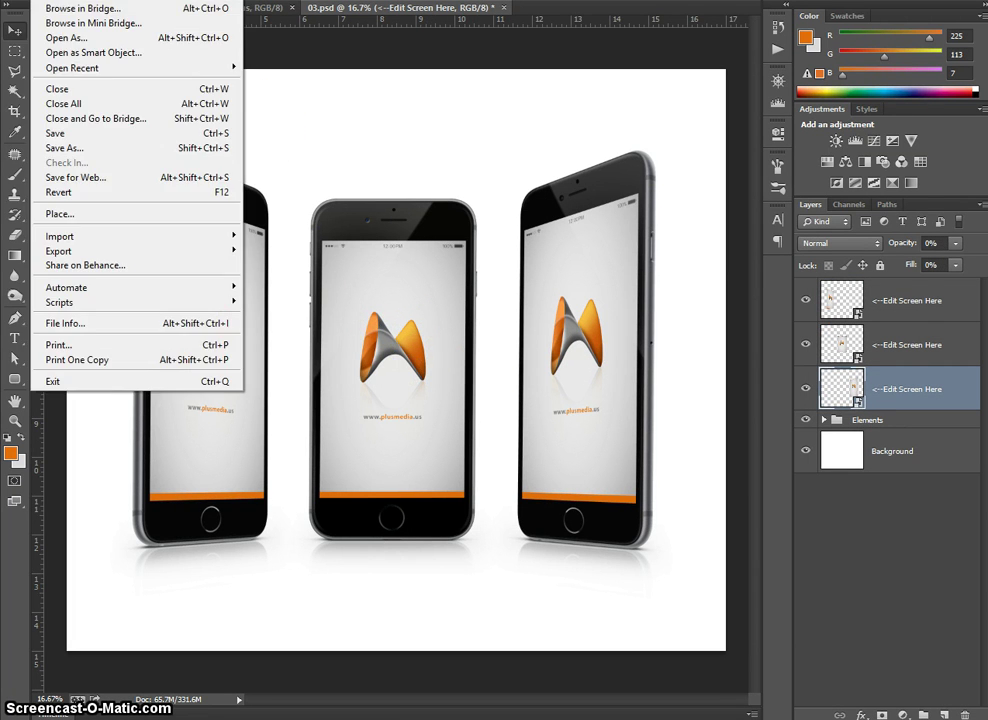
key(ctrl+o)
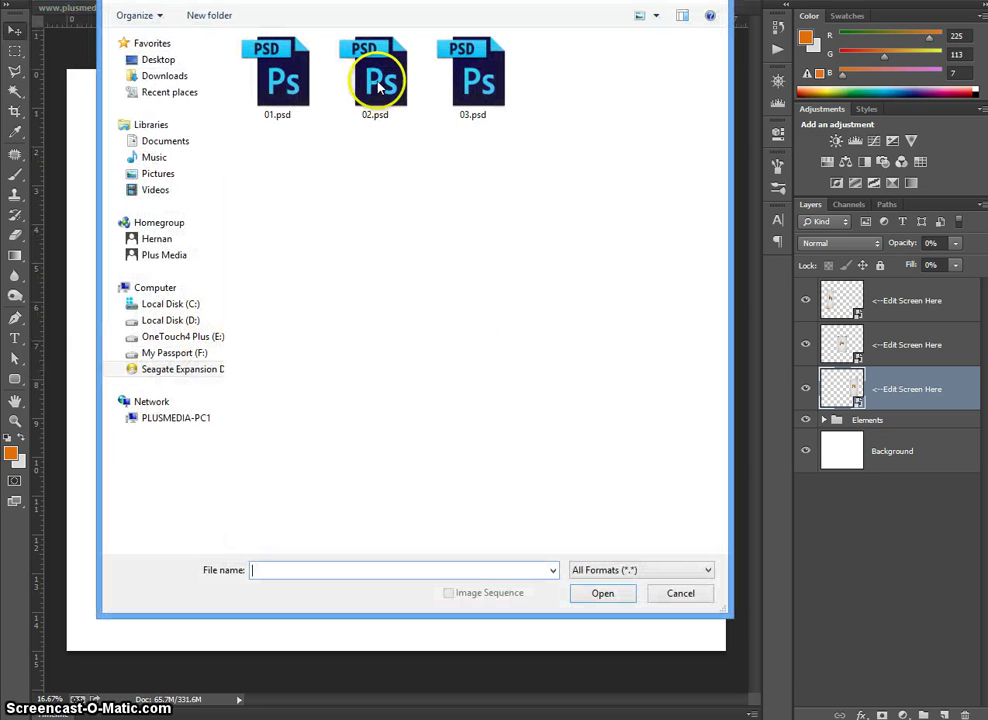
double_click(378, 88)
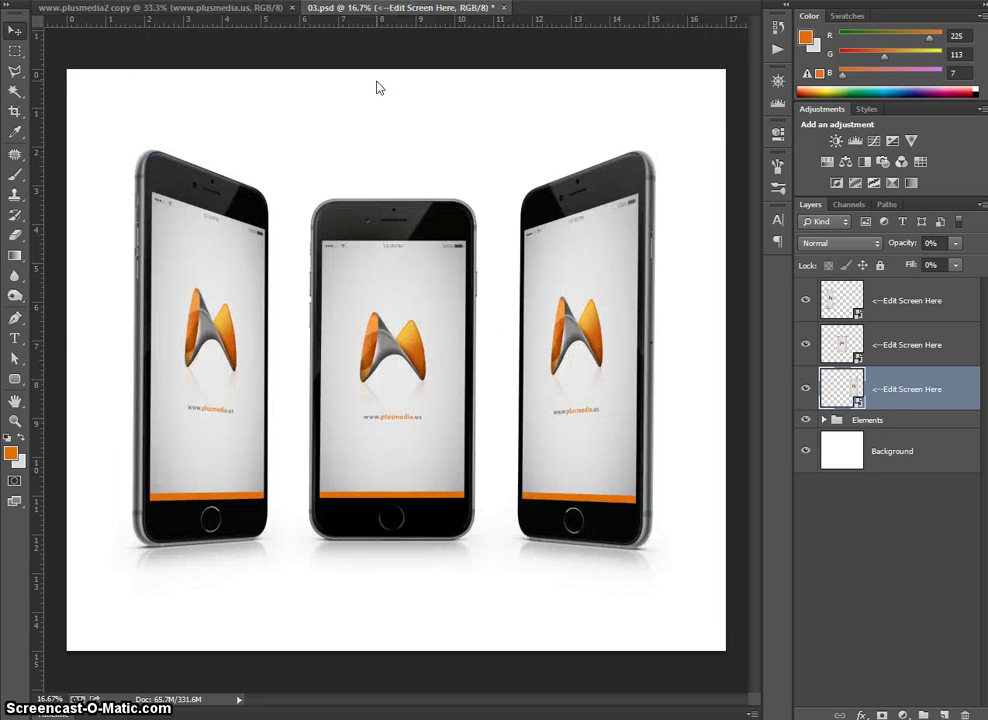
click(823, 414)
click(413, 308)
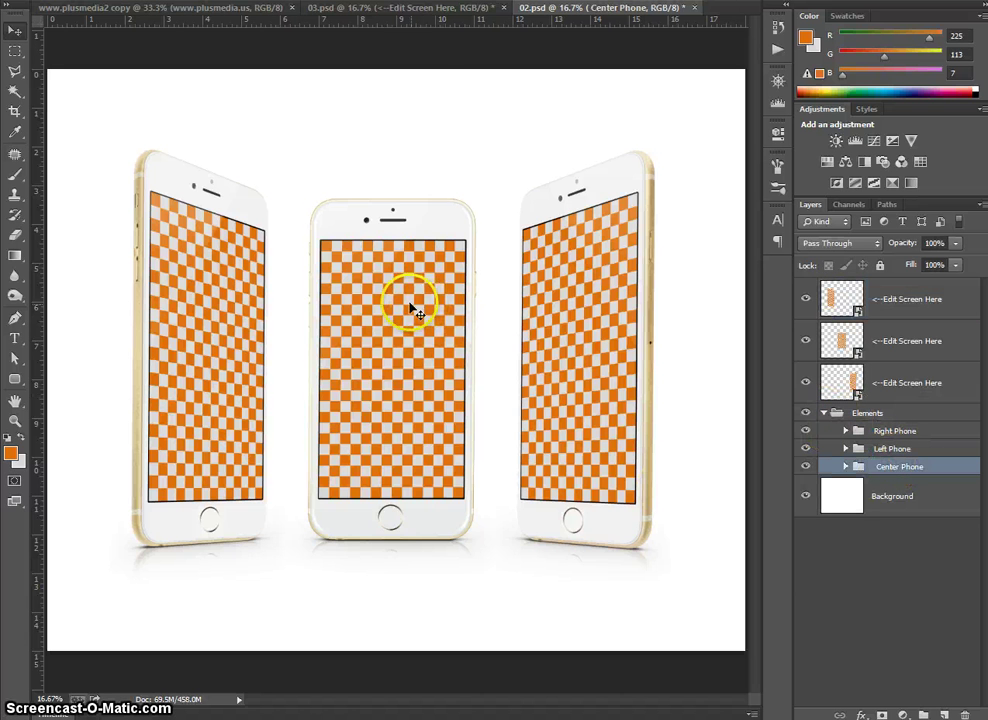
mouse_move(410, 303)
mouse_down()
mouse_move(386, 42)
mouse_move(393, 24)
mouse_move(444, 311)
mouse_move(410, 294)
mouse_move(418, 316)
mouse_up()
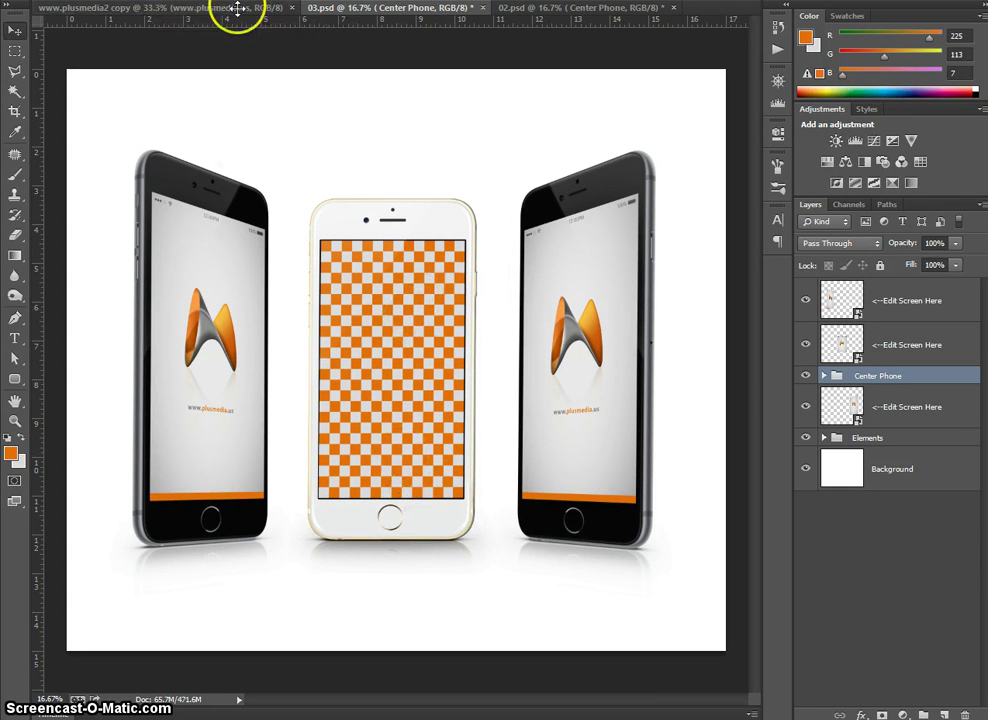
Step: Open the Screen smart object inside the copied Center Phone group and copy the plusmedia artwork into it, filling the canvas
click(824, 376)
click(846, 395)
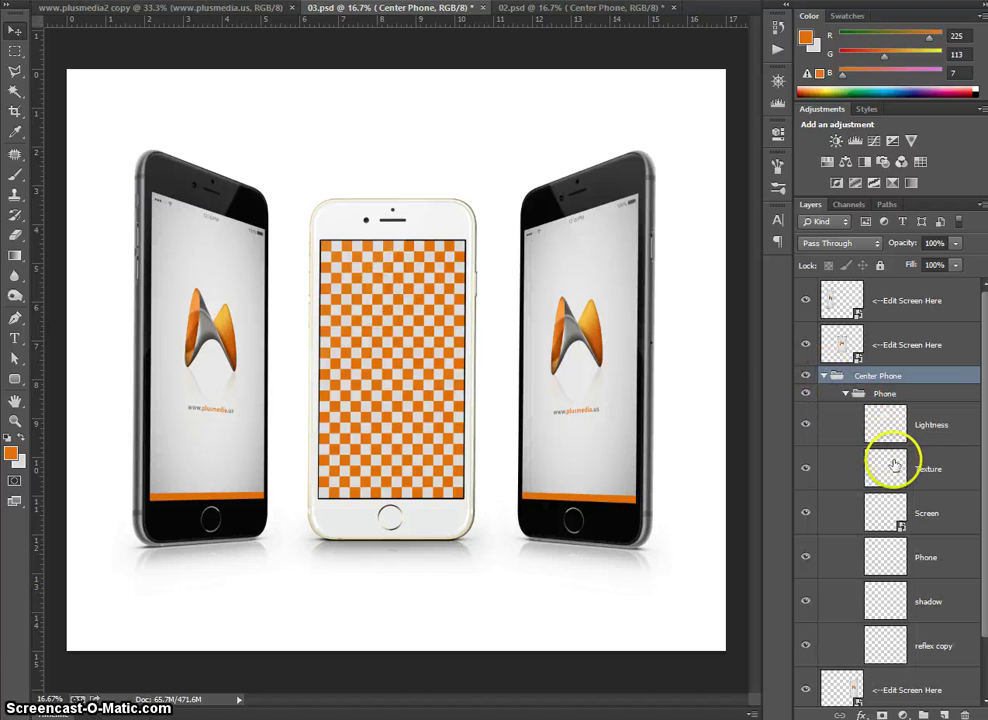
double_click(886, 513)
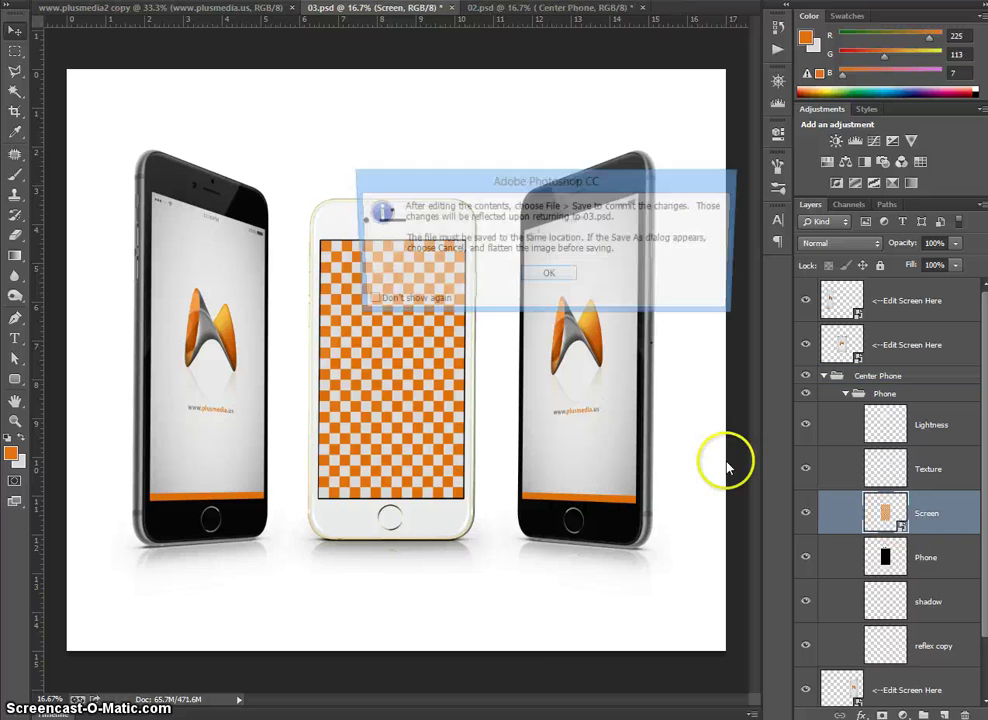
click(562, 277)
click(128, 9)
mouse_move(398, 172)
mouse_down()
mouse_move(622, 22)
mouse_move(392, 294)
mouse_move(383, 243)
mouse_move(410, 203)
mouse_move(410, 172)
mouse_up()
Step: Delete the checkered layer from the white phone's screen contents and close them with the changes saved
click(885, 352)
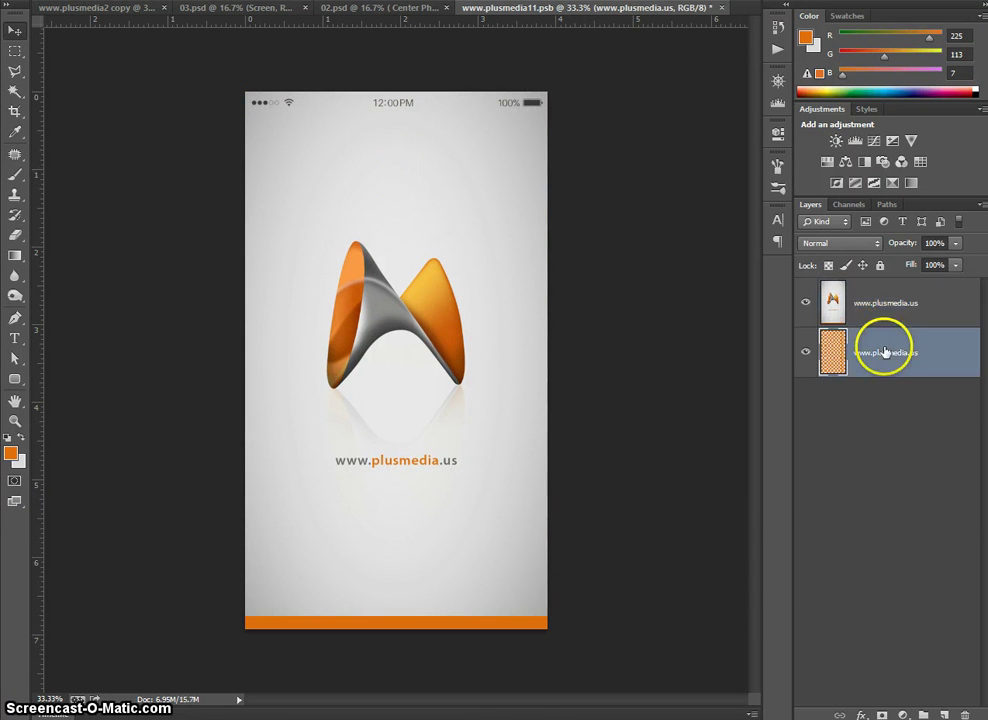
key(Delete)
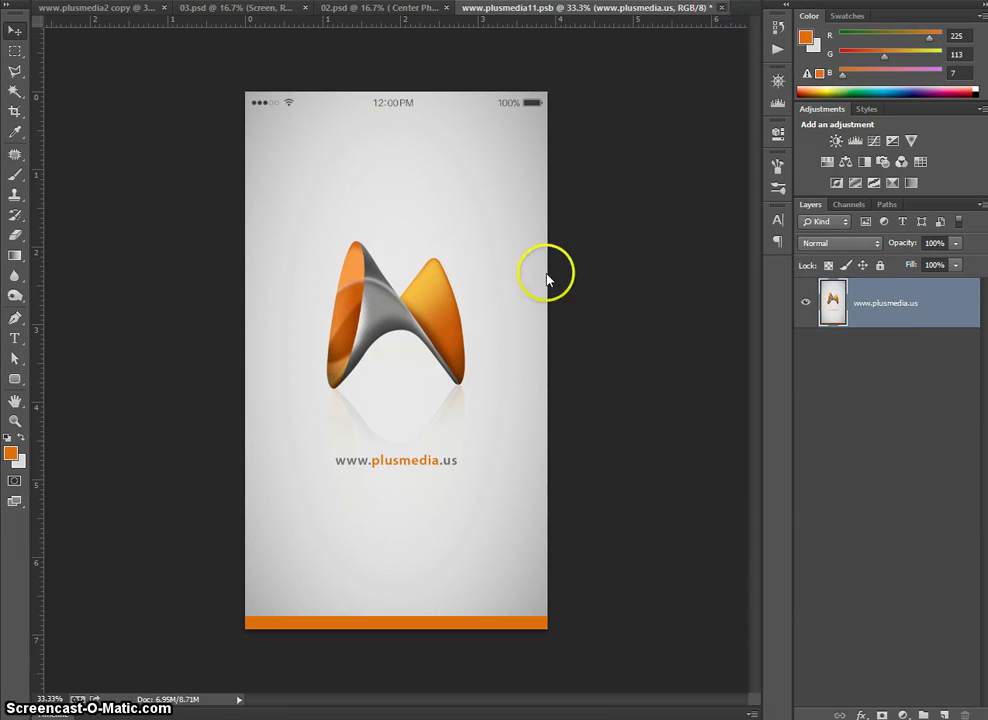
key(ctrl+w)
click(449, 247)
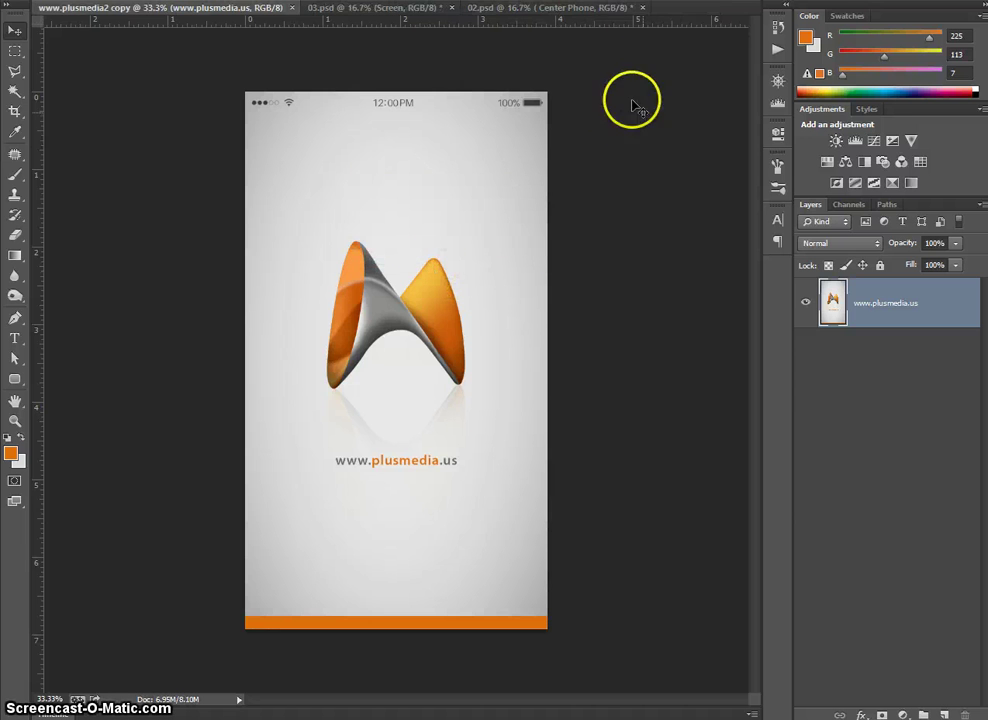
click(567, 10)
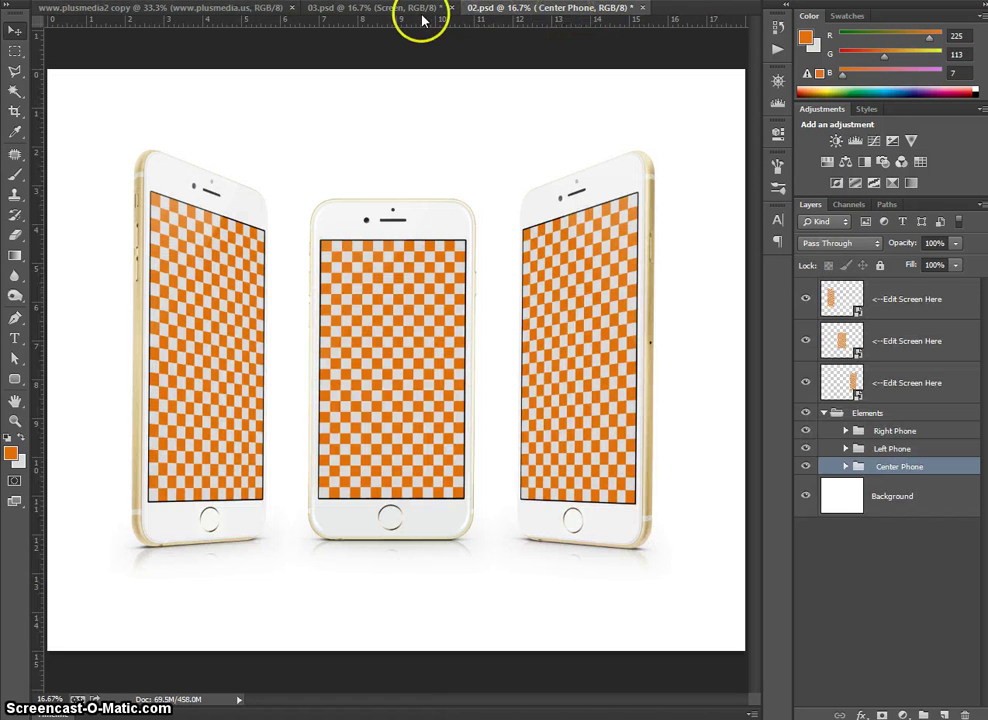
Step: Close 02.psd without saving and hide the original black Center Phone group inside the Elements group of 03.psd
click(496, 248)
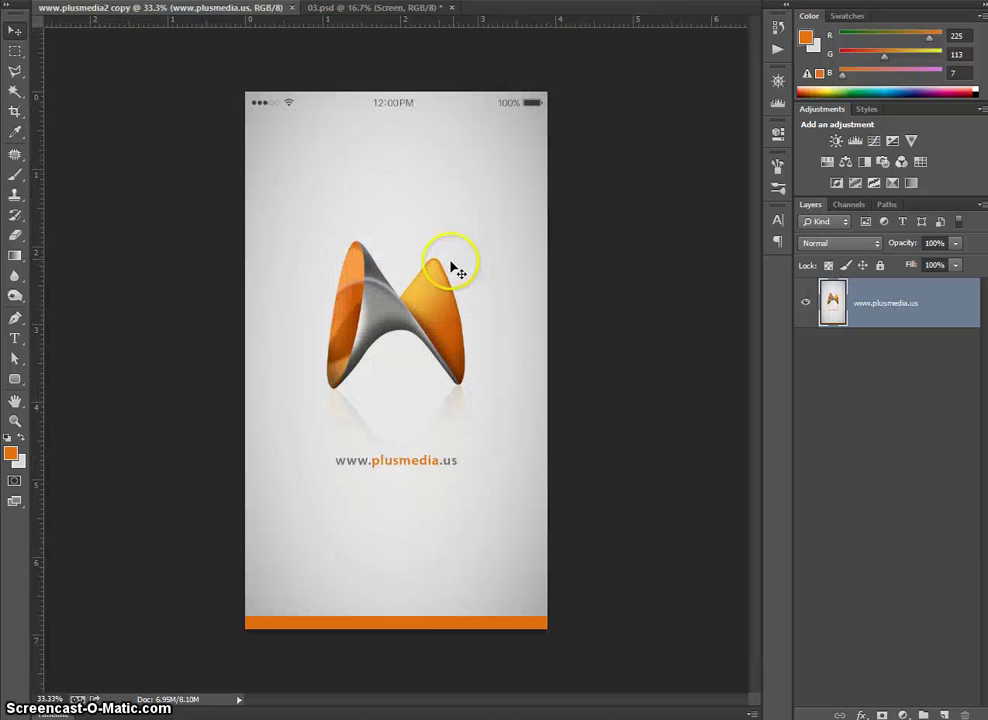
click(390, 10)
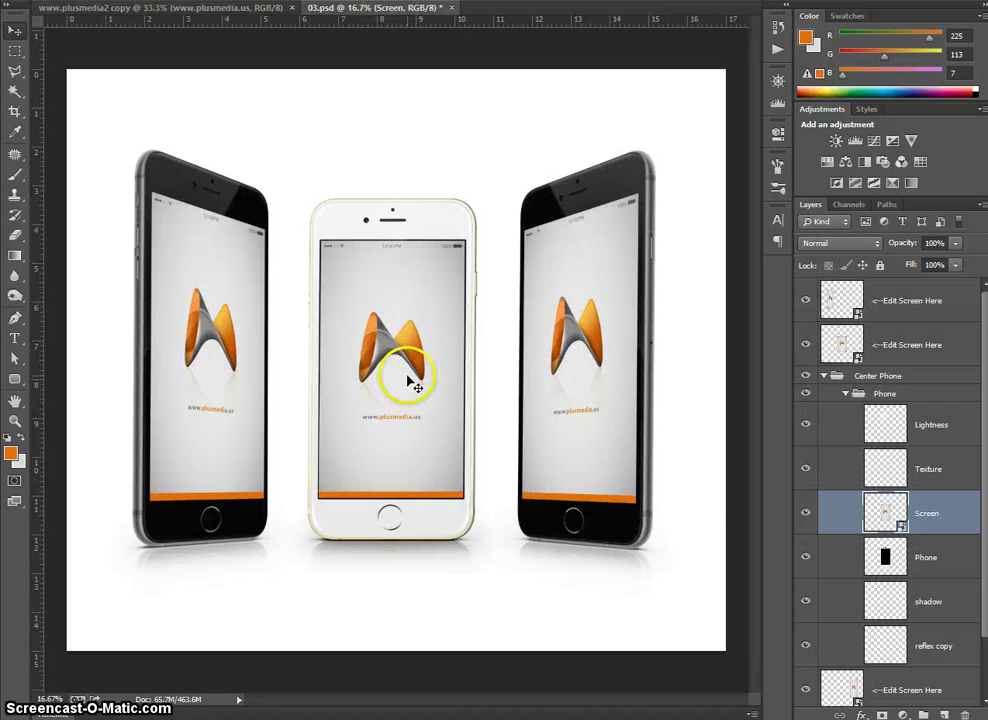
click(845, 395)
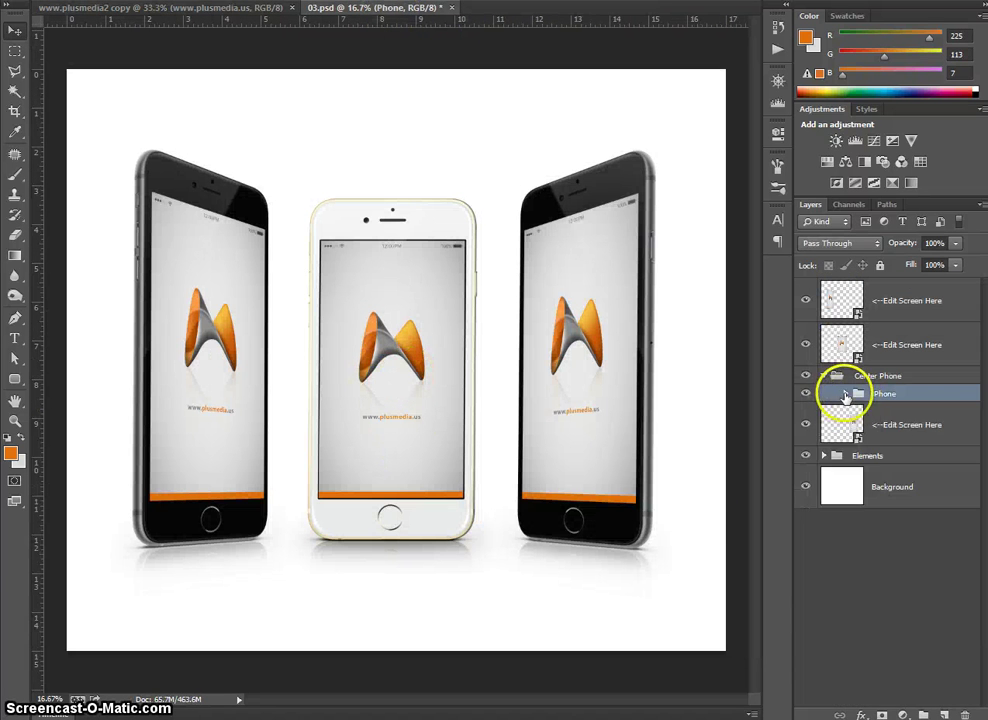
click(824, 456)
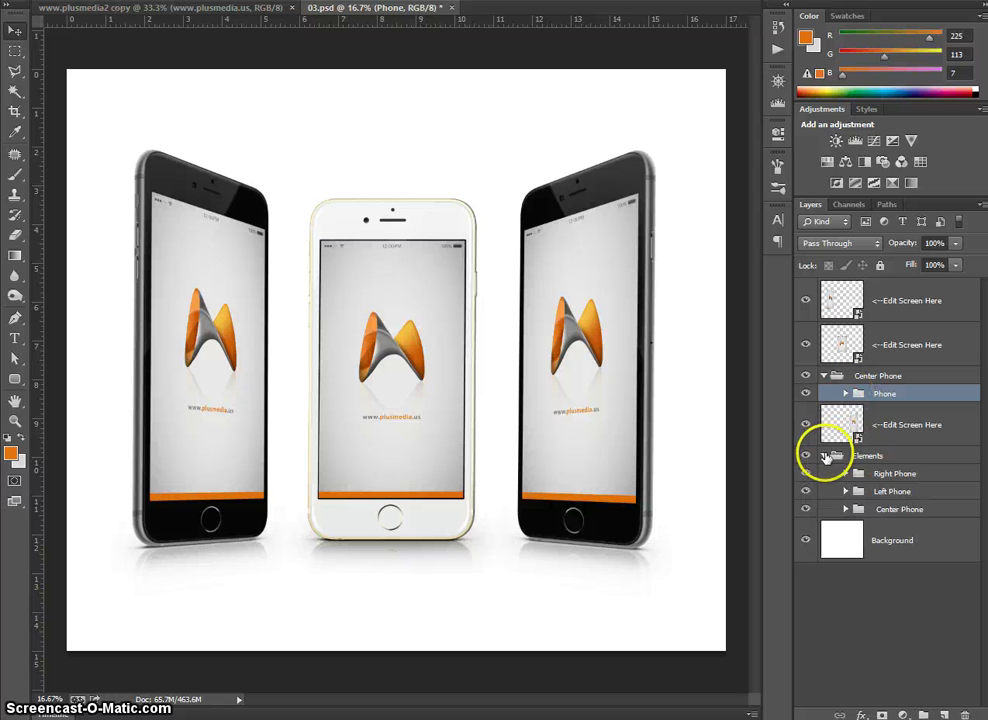
click(806, 509)
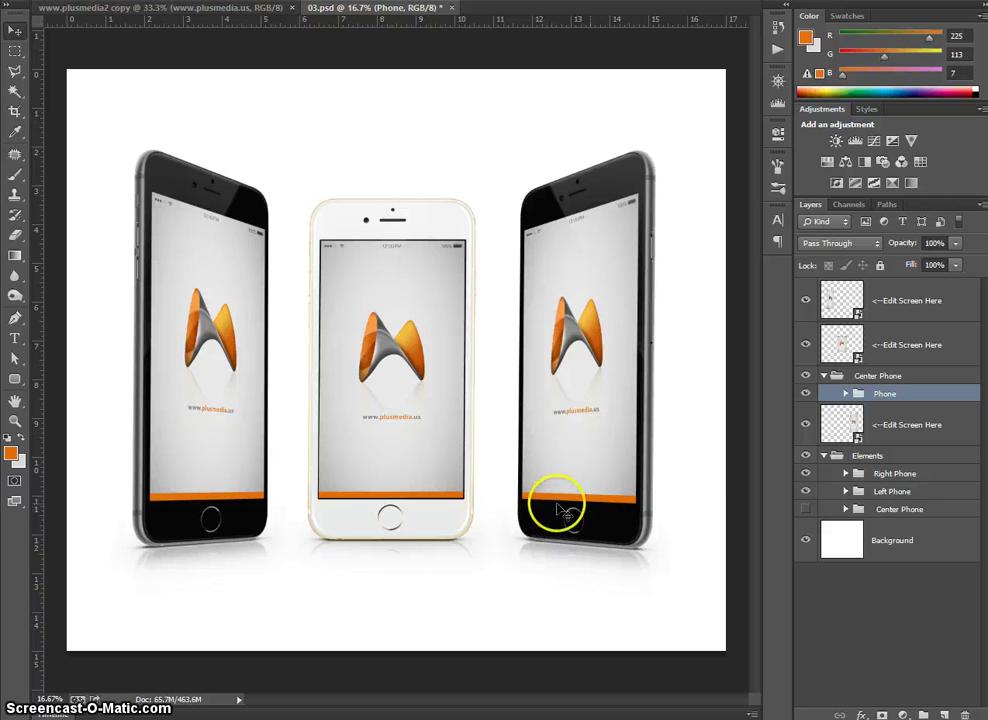
Step: Collapse the copied white Center Phone group and move it into the Elements group, above Right Phone
click(825, 378)
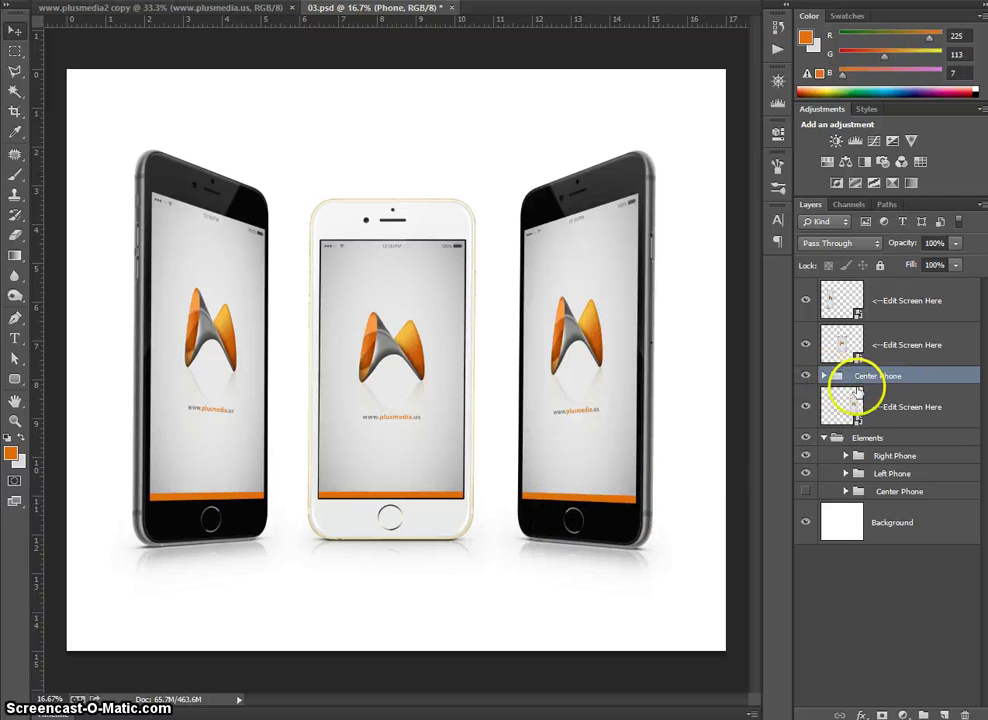
drag(845, 377, 871, 446)
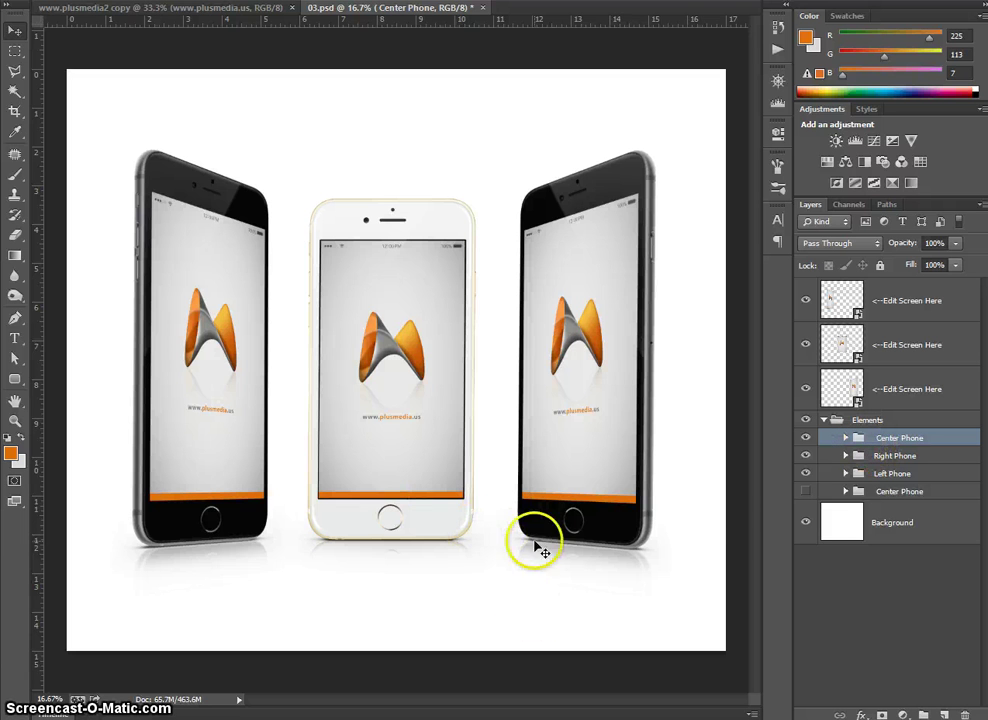
drag(428, 512, 437, 505)
key(ctrl+minus)
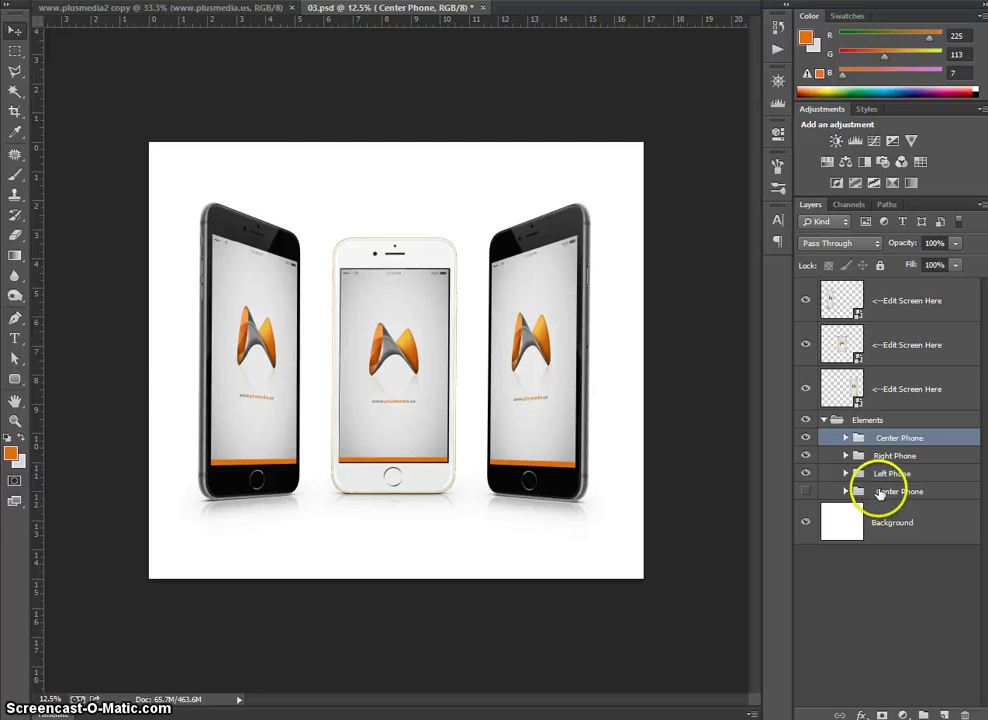
Step: Open 01.psd and expand its Elements group to list the phone groups
key(alt+f)
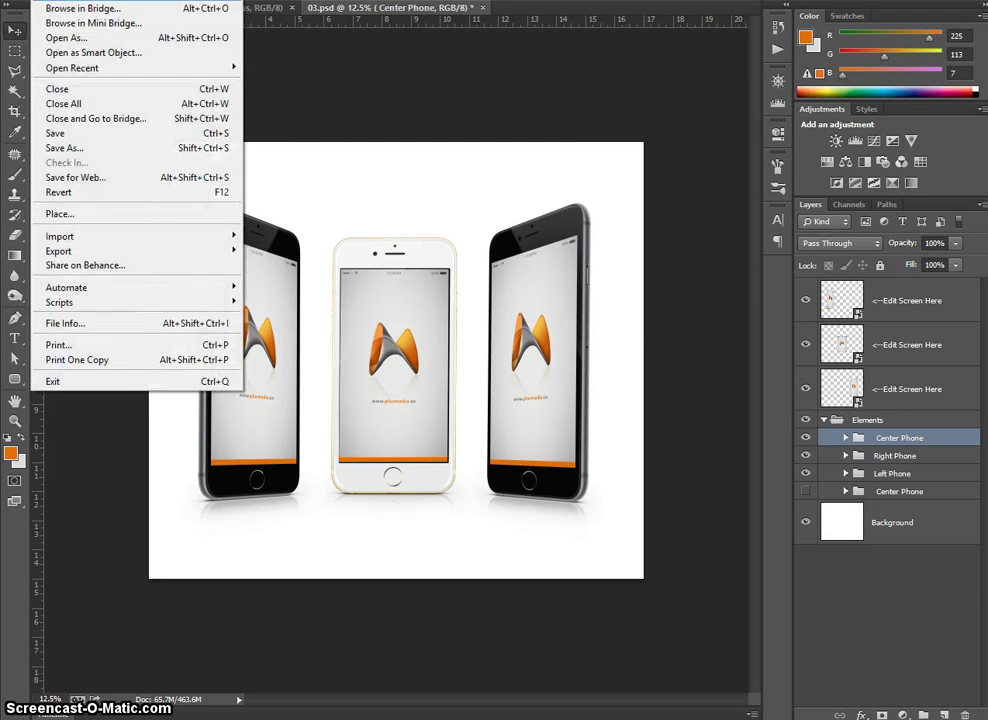
key(Escape)
key(ctrl+o)
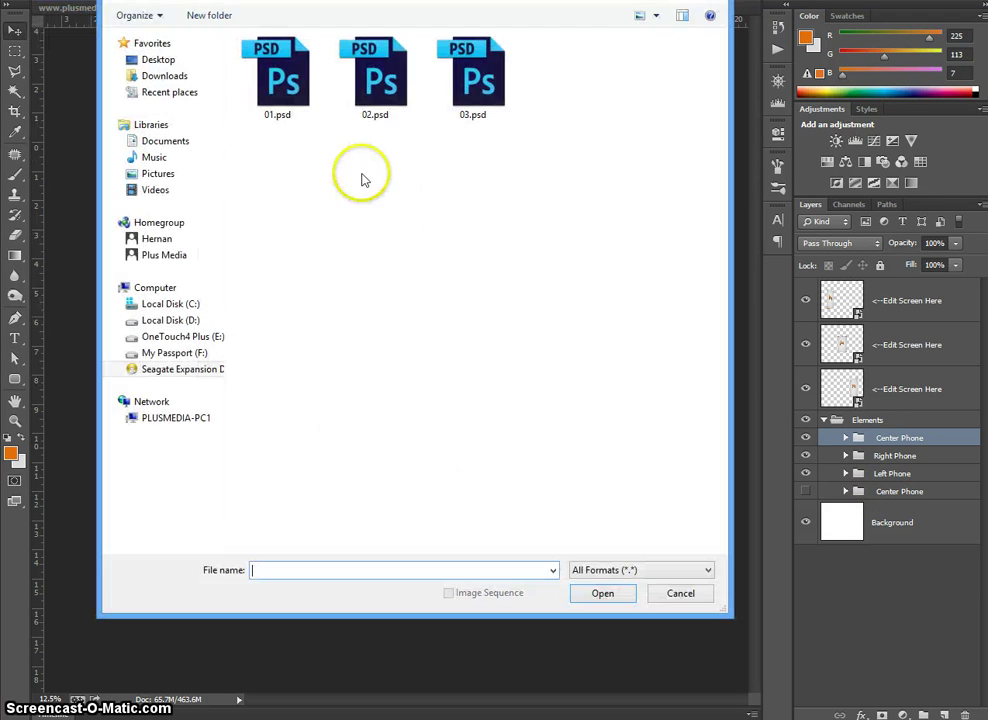
click(276, 80)
key(Return)
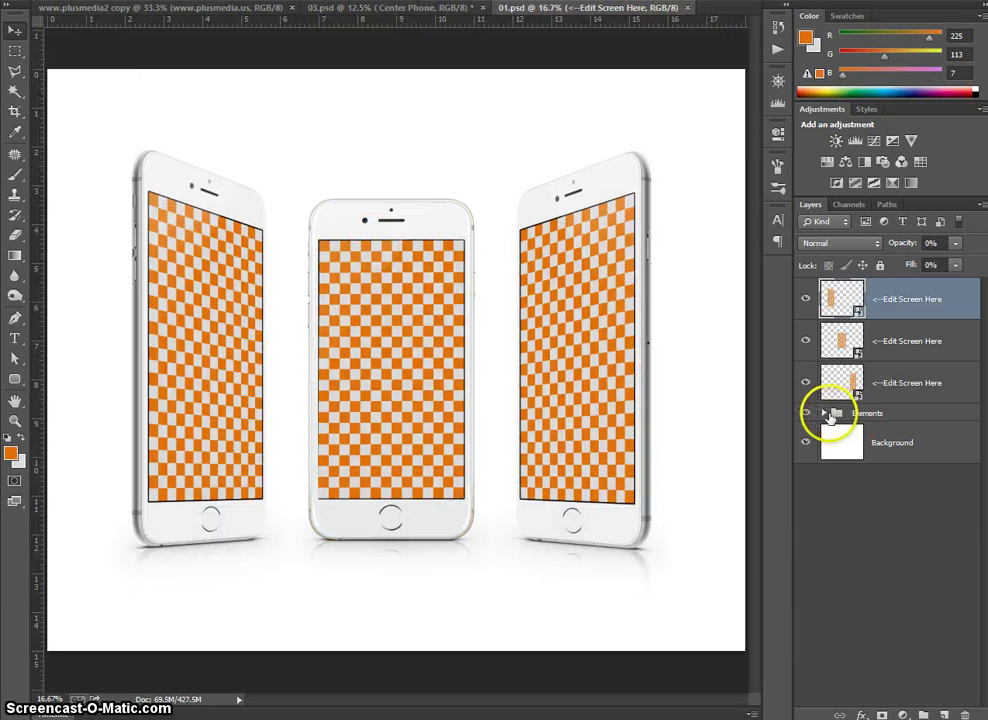
click(826, 414)
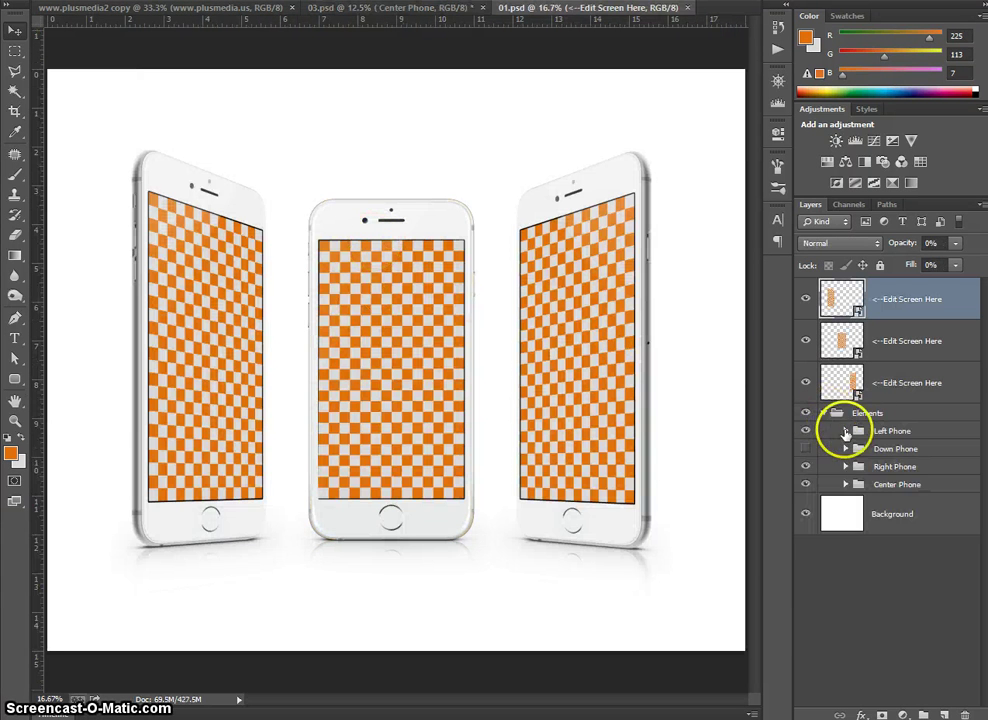
click(891, 488)
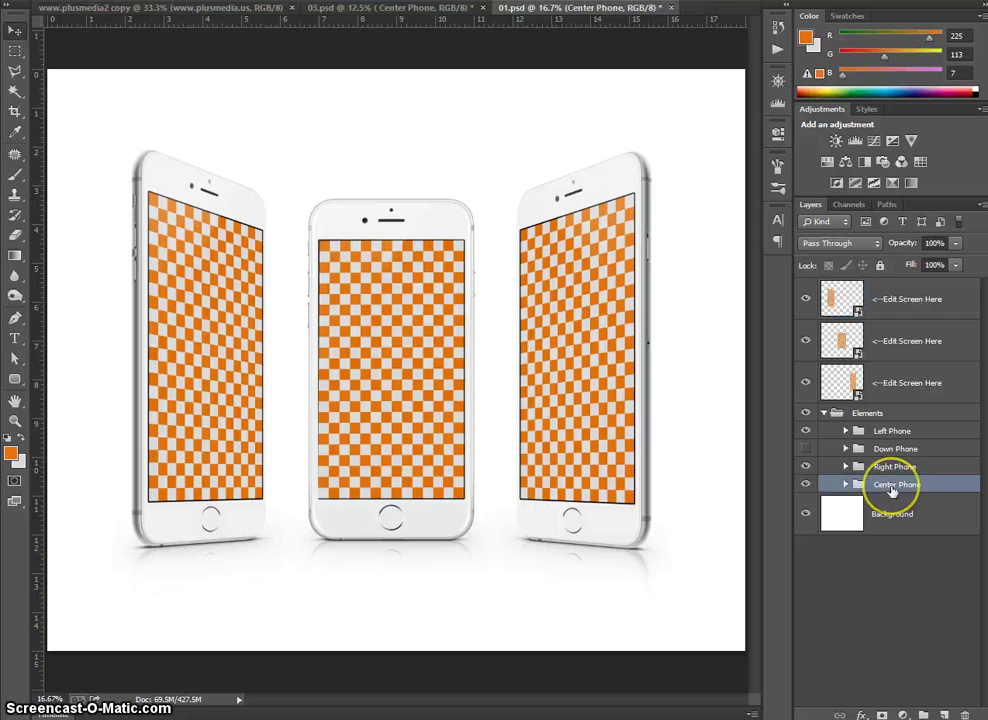
click(889, 432)
drag(229, 298, 282, 227)
key(ctrl+z)
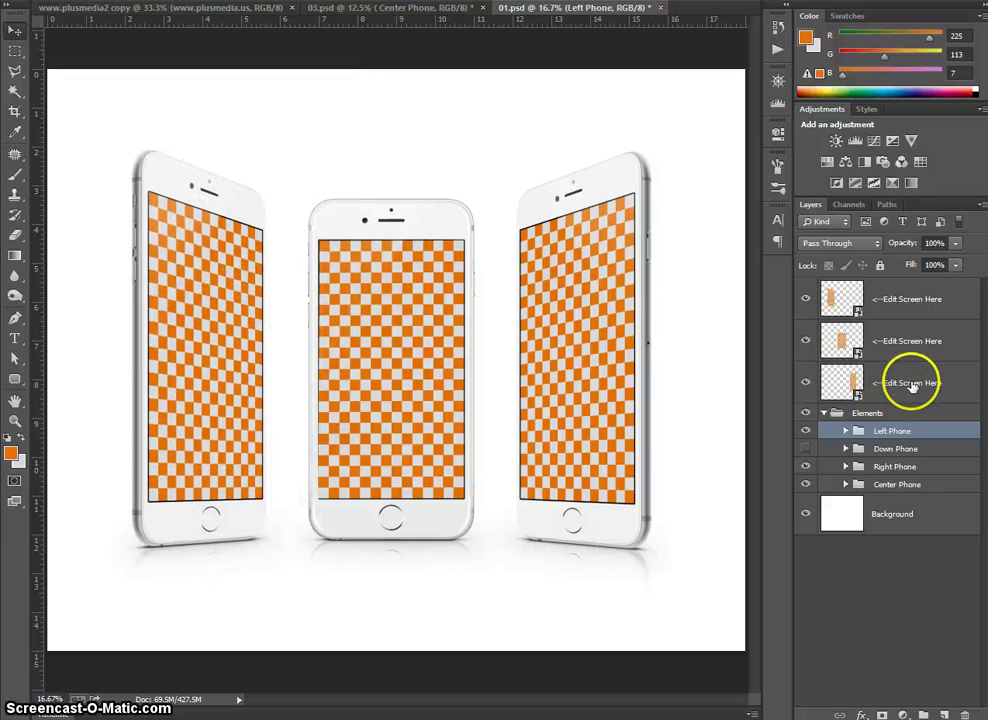
Step: Open the left phone's screen contents in 01.psd and copy the plusmedia artwork into them, filling the canvas
double_click(838, 300)
click(538, 276)
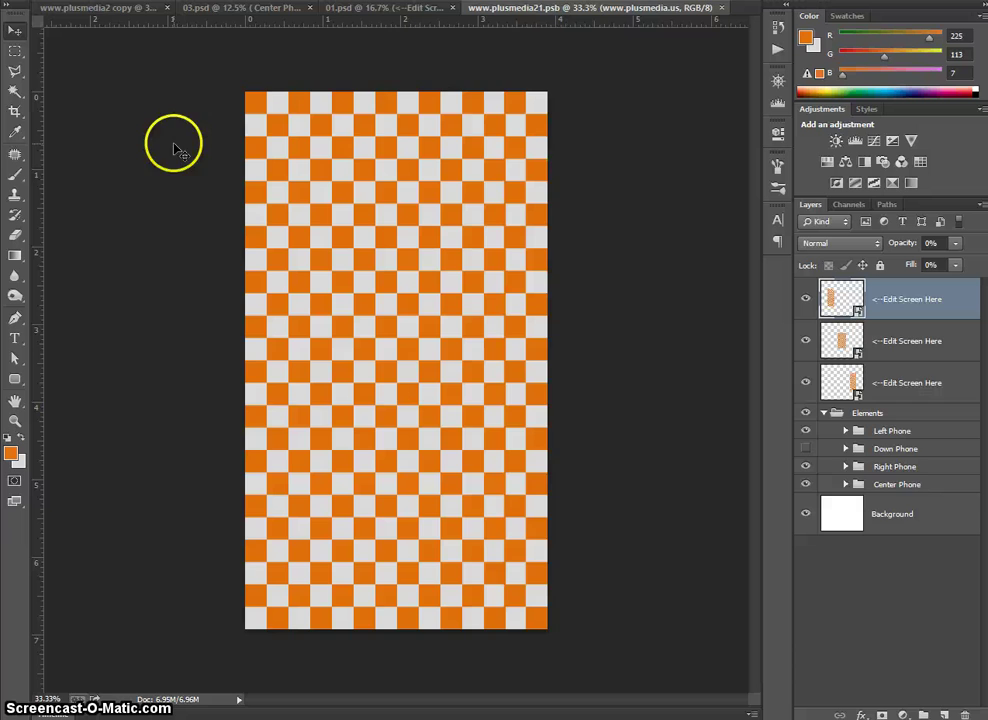
click(77, 13)
drag(141, 99, 375, 154)
Step: Delete the checkered layer from the left phone's screen contents, close them with the changes saved, and return to 01.psd
click(881, 341)
key(Delete)
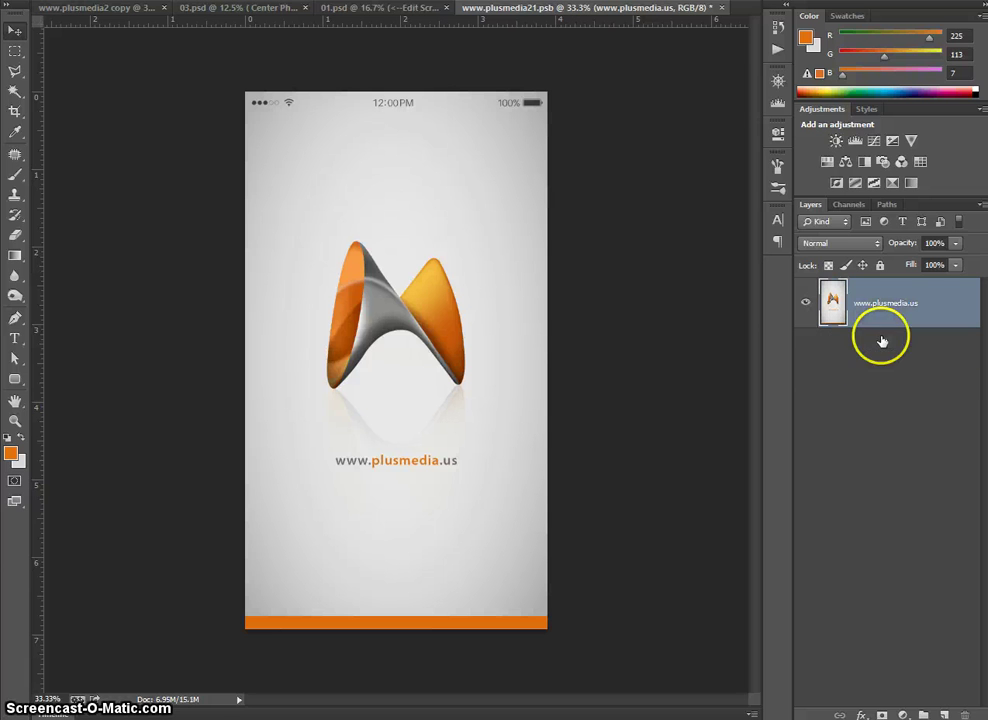
click(722, 8)
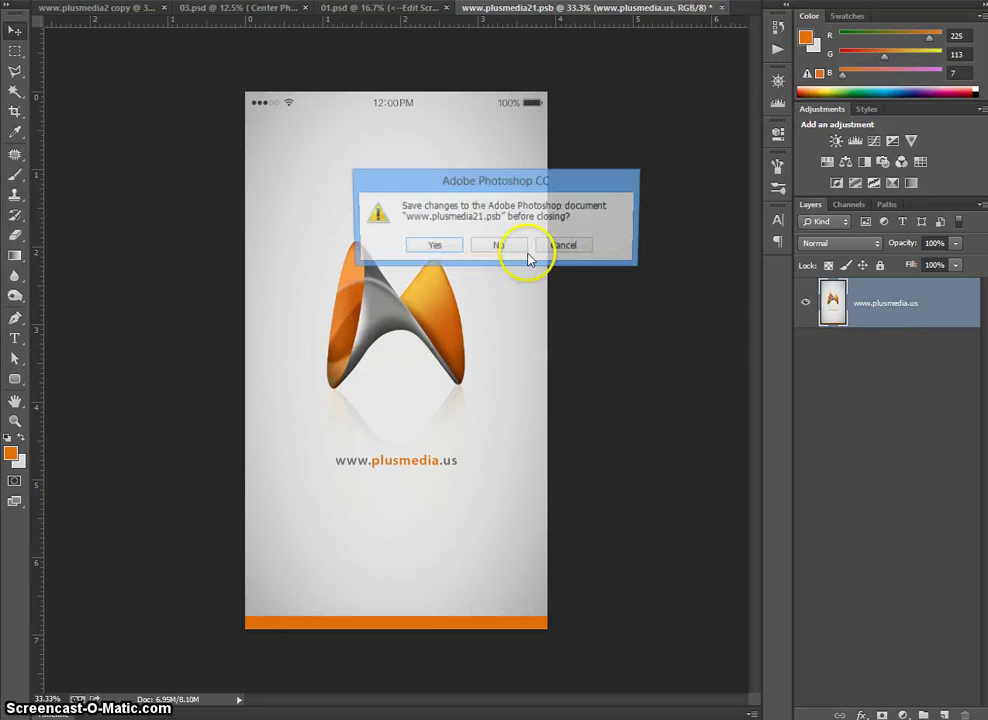
click(437, 245)
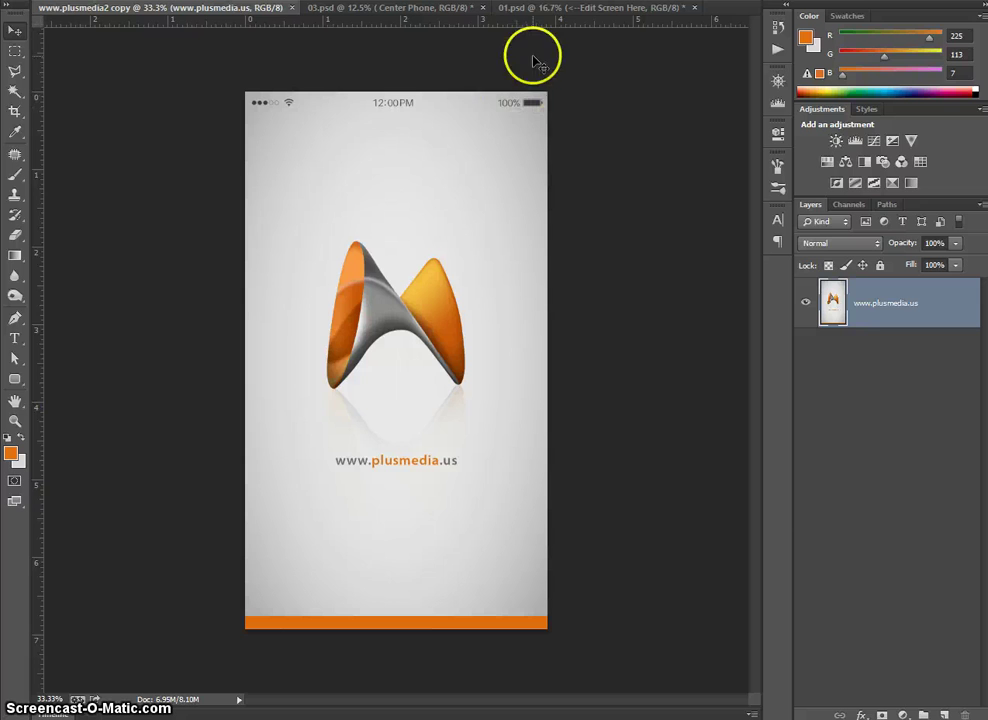
click(533, 12)
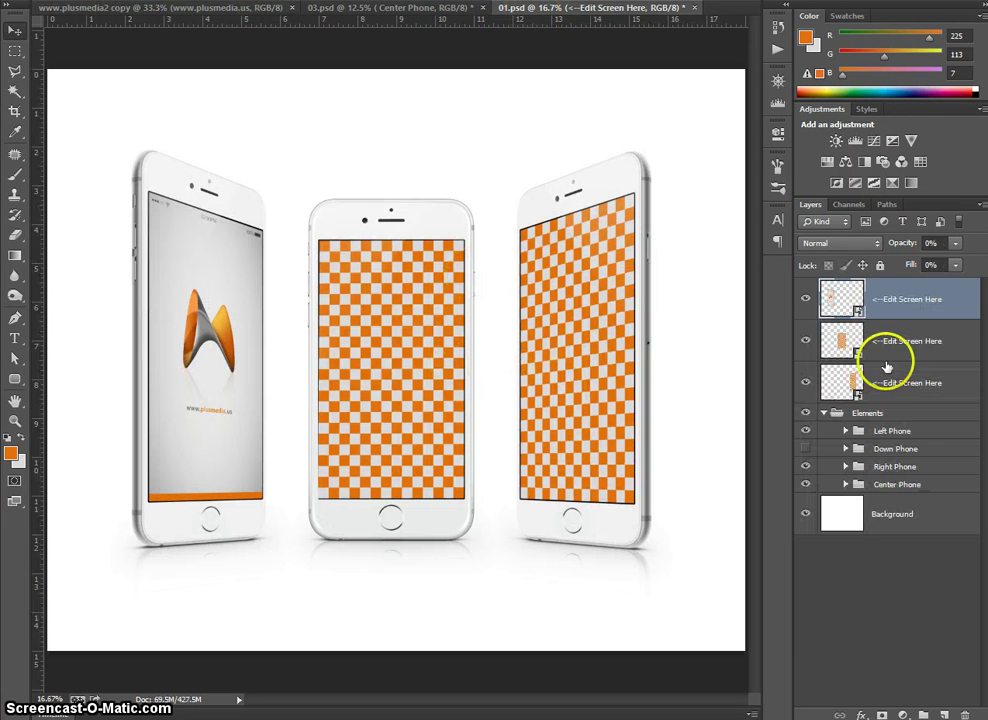
Step: Copy the white Left Phone group from 01.psd into 03.psd over the black left phone, and hide the original Left Phone group
click(893, 430)
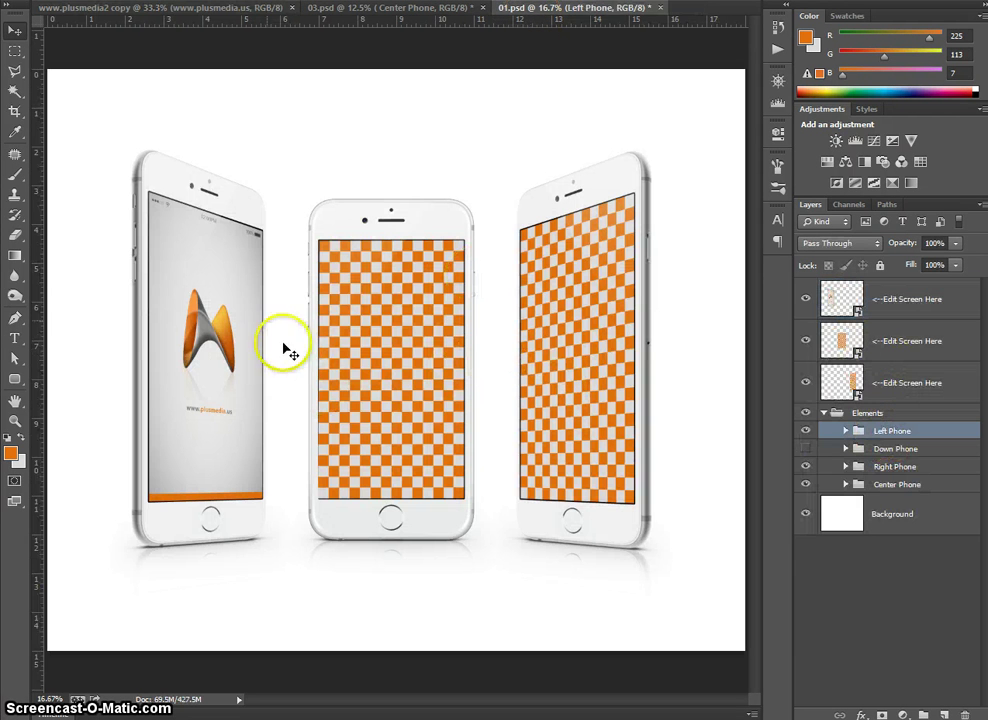
drag(235, 300, 278, 316)
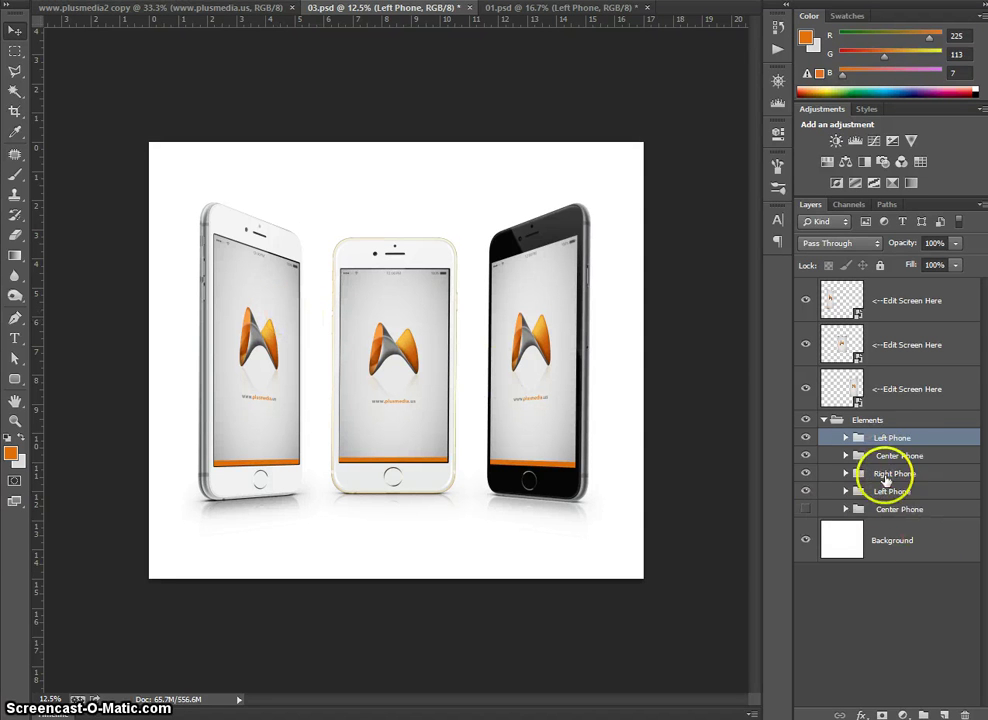
click(806, 491)
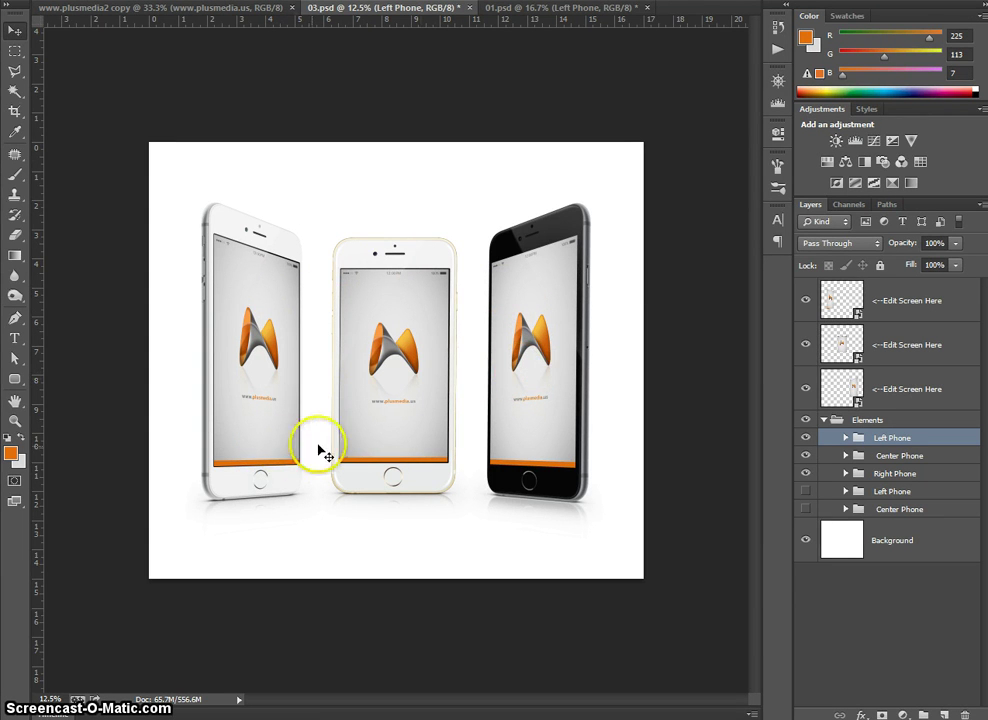
Step: Move the white left phone slightly down, and shift the copied Center Phone group slightly left and down in 03.psd
drag(398, 475, 378, 530)
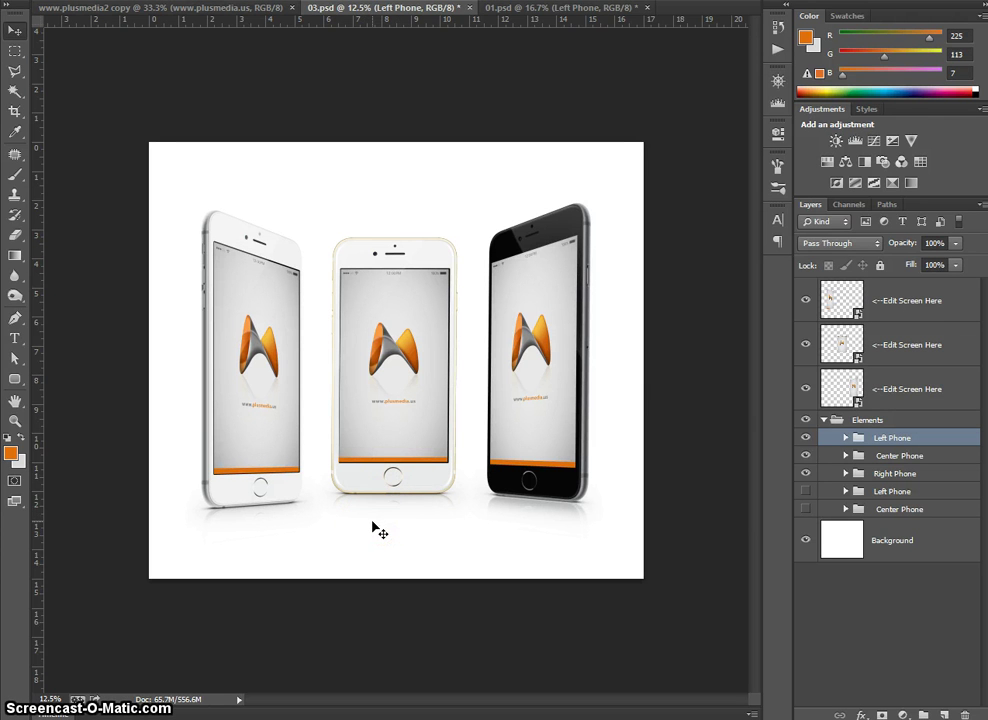
click(893, 457)
key(shift+Left)
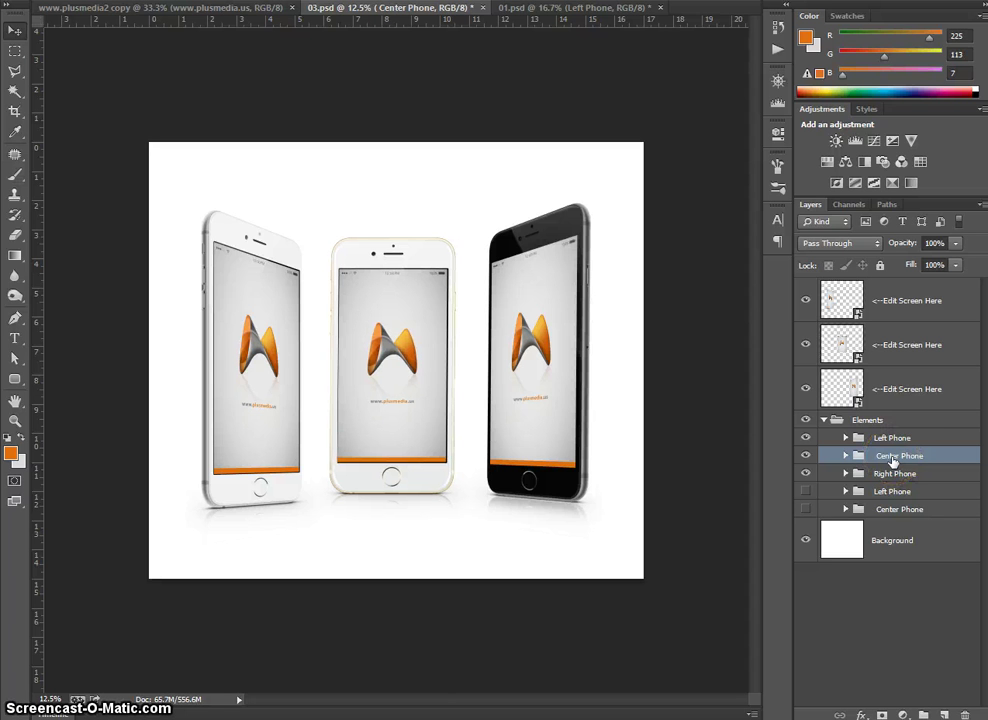
key(shift+Down)
key(shift+Down)
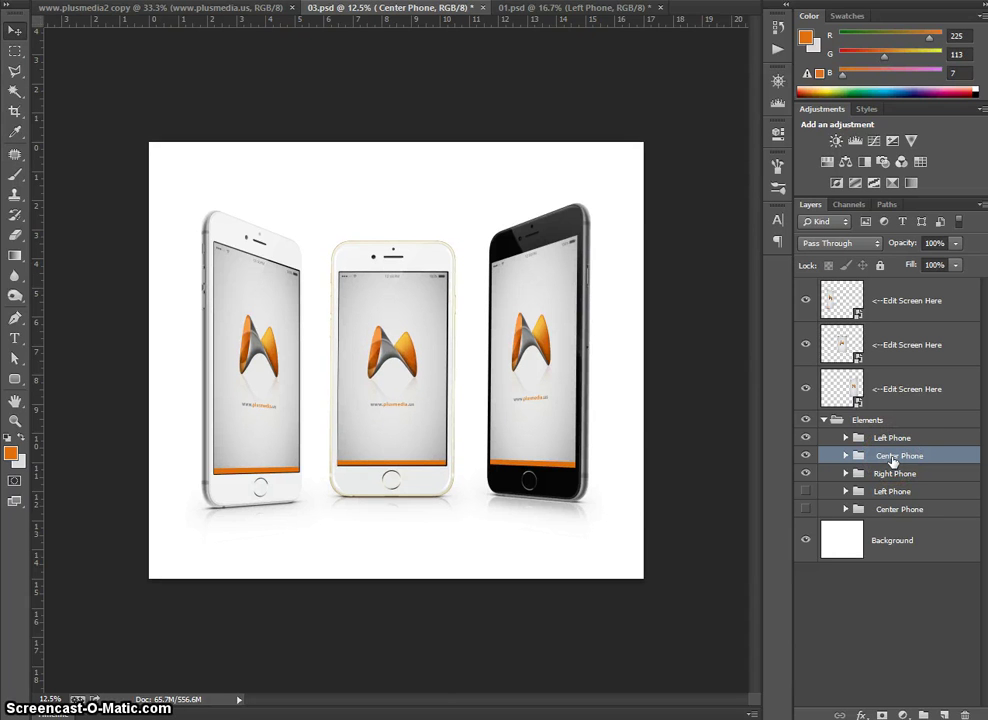
key(shift+Down)
key(shift+Down)
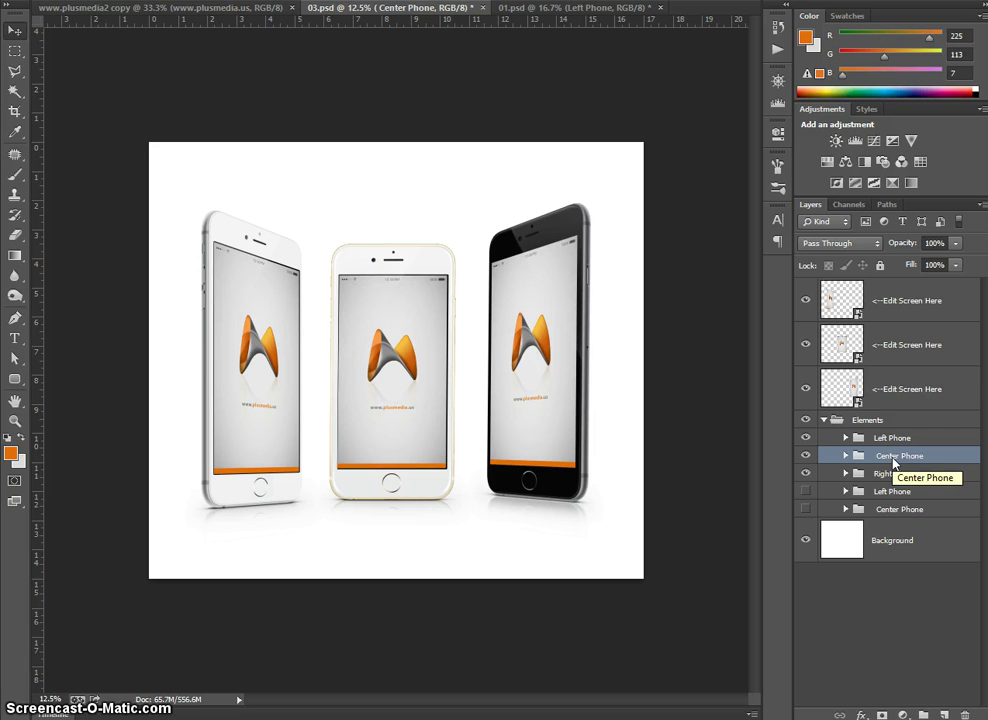
click(603, 414)
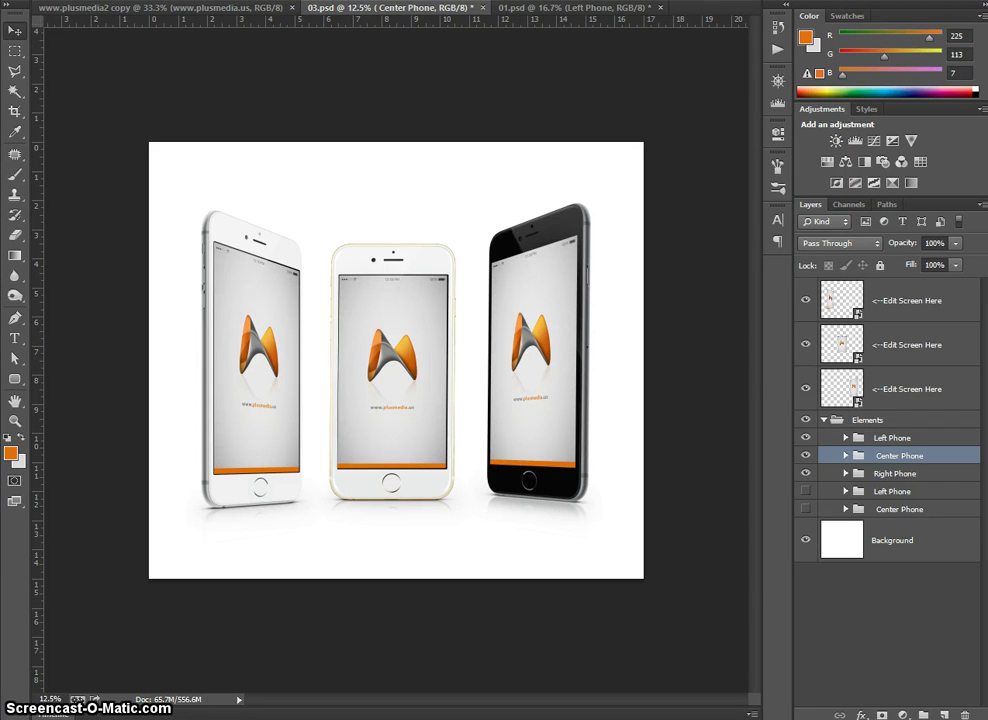
Step: Examine the plusmedia artwork document at 66.7% zoom
click(244, 12)
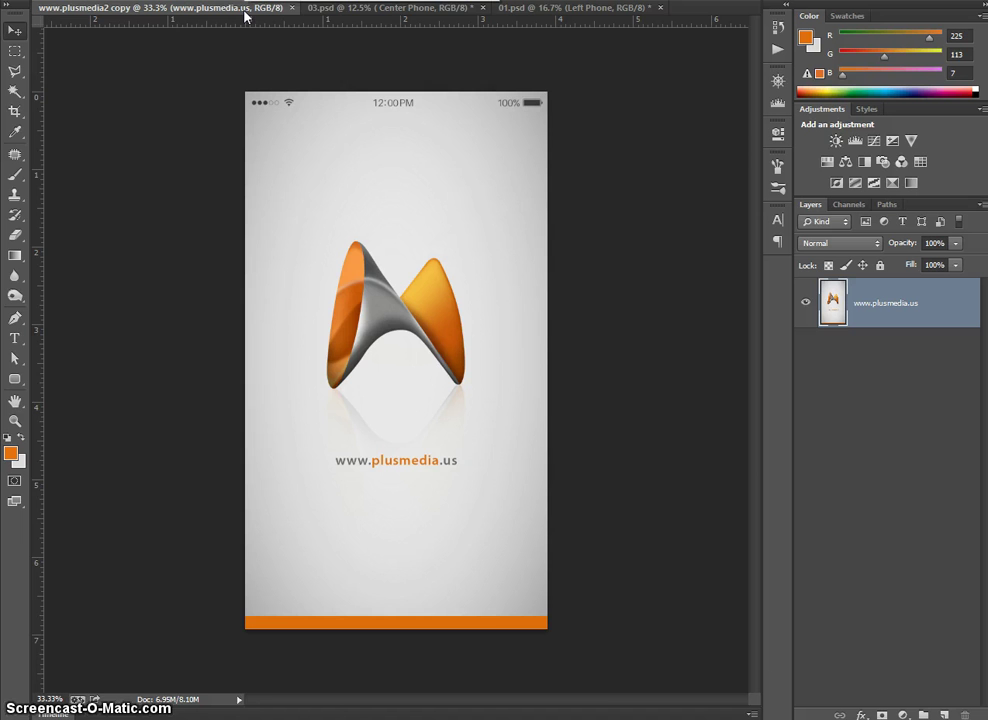
key(ctrl+plus)
key(ctrl+plus)
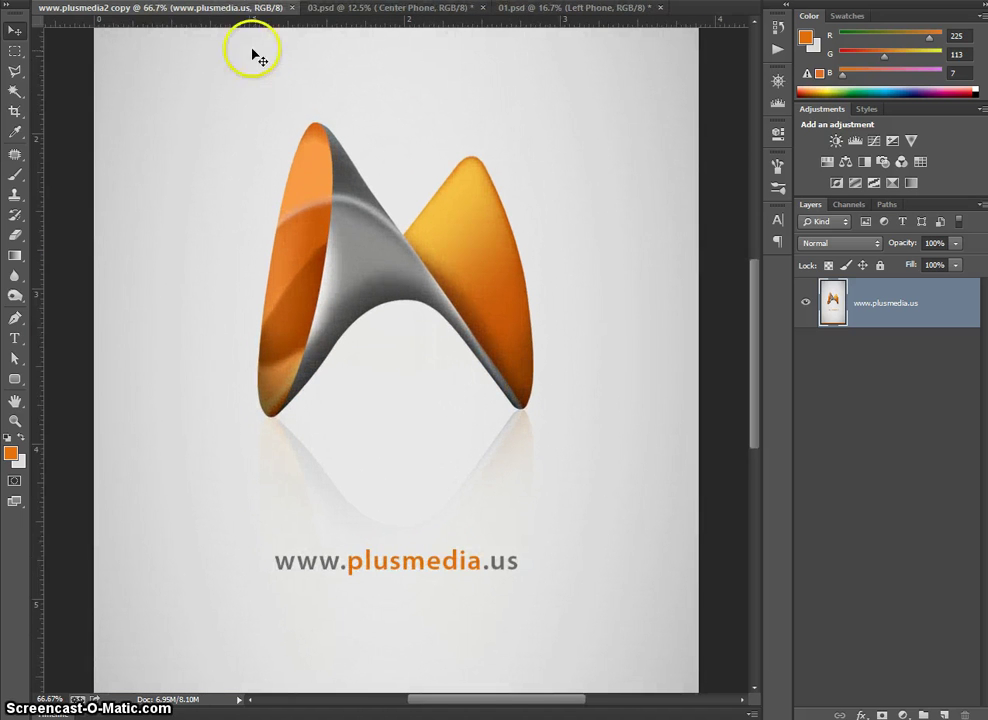